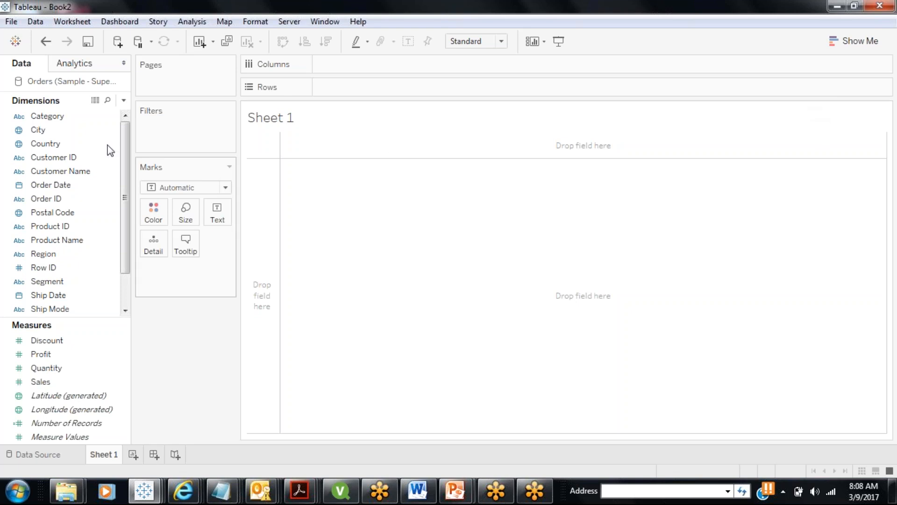
# - Chart Sales by Category and Sub-Category, and swap rows and columns to get horizontal bars
pyautogui.moveTo(67, 117); pyautogui.dragTo(369, 59)
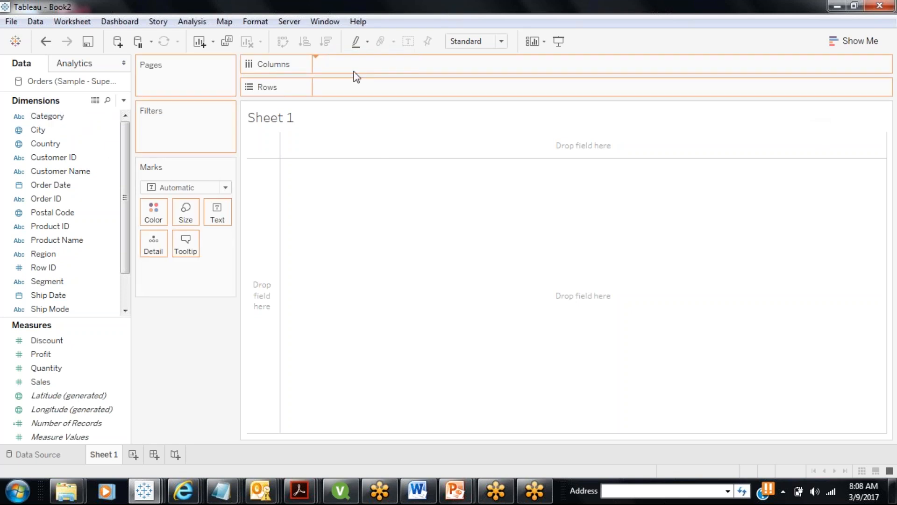
pyautogui.scroll(-3, 106, 294)
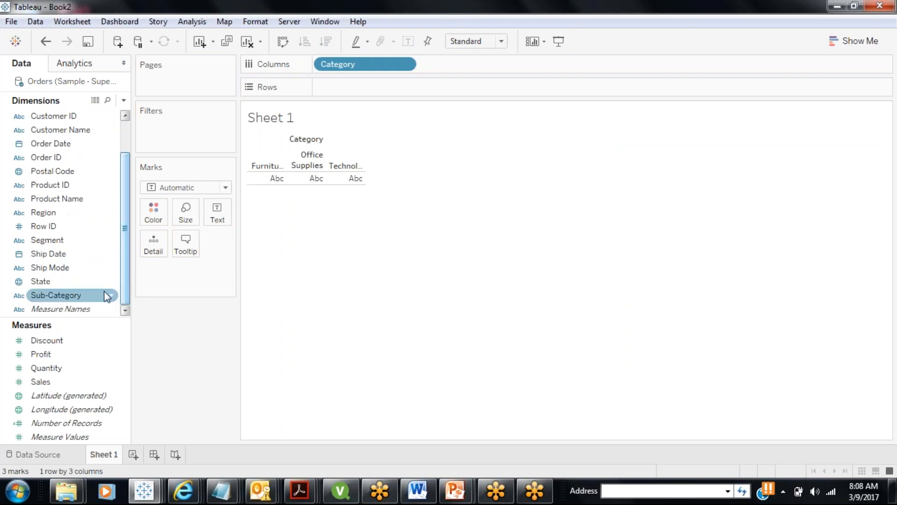
pyautogui.moveTo(107, 295); pyautogui.dragTo(423, 63)
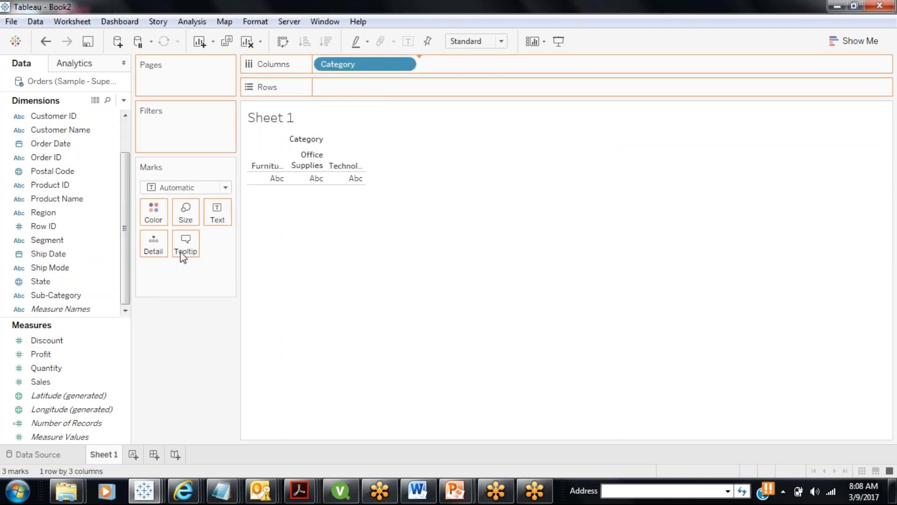
pyautogui.moveTo(79, 382)
pyautogui.mouseDown()
pyautogui.moveTo(380, 75)
pyautogui.moveTo(336, 87)
pyautogui.mouseUp()
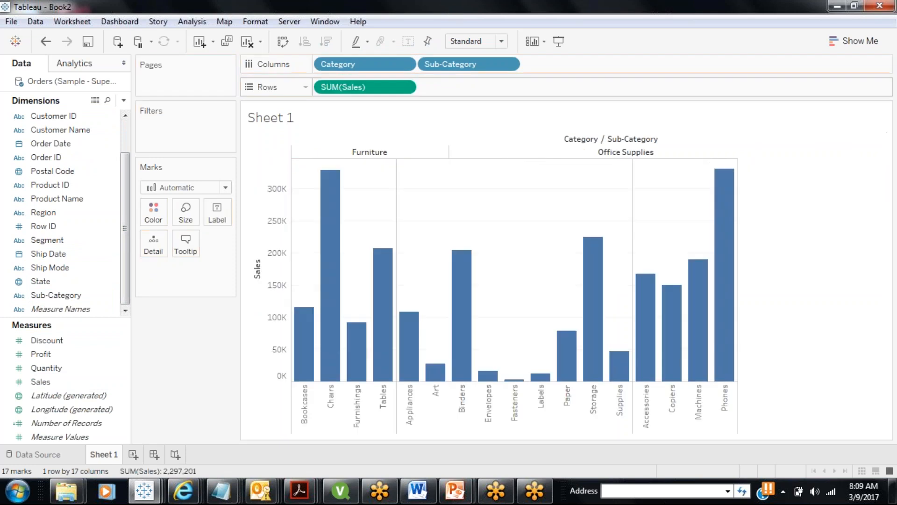
pyautogui.click(282, 41)
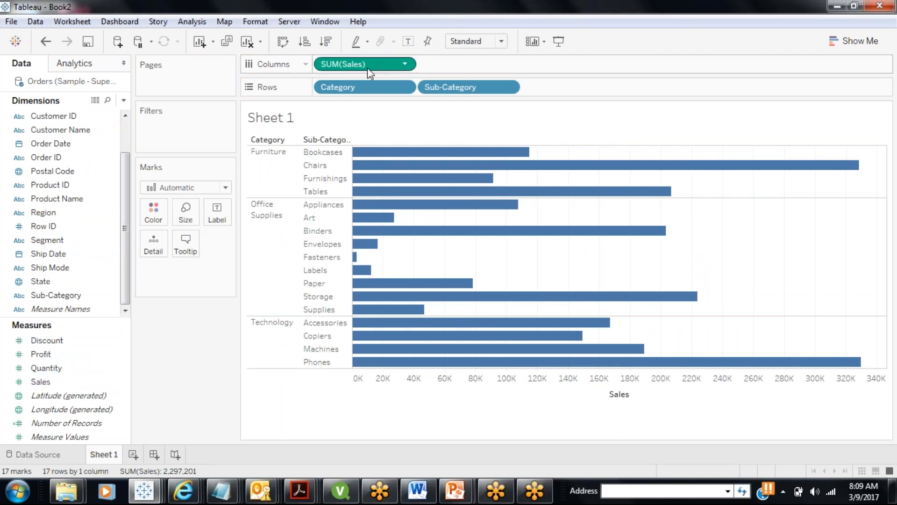
# - Duplicate the Sales measure on Columns and view the quick table calculations available for the copy
pyautogui.moveTo(372, 70); pyautogui.dragTo(548, 66)
pyautogui.moveTo(380, 69); pyautogui.dragTo(528, 69)
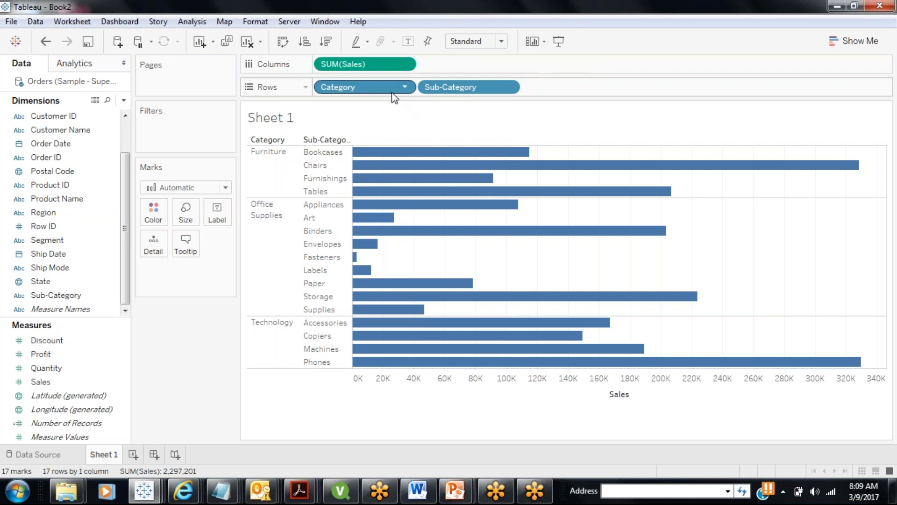
pyautogui.moveTo(372, 65); pyautogui.dragTo(528, 69)
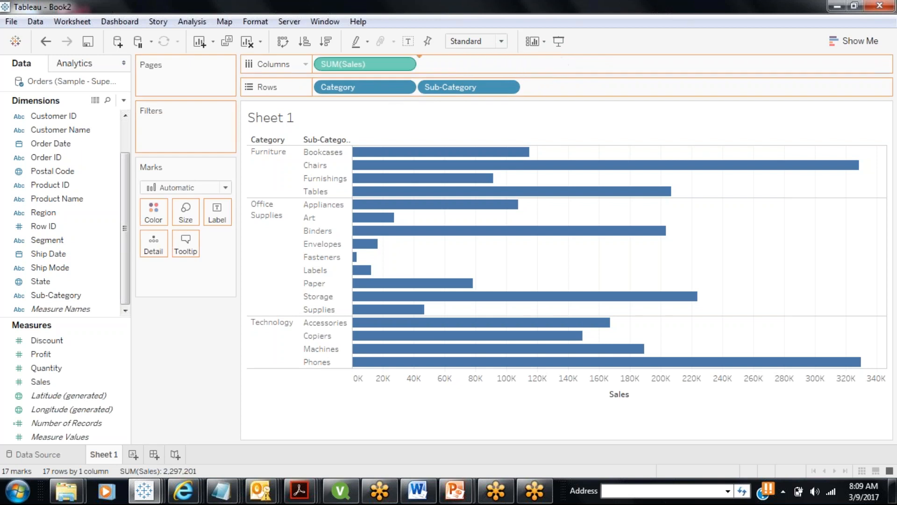
pyautogui.click(510, 65)
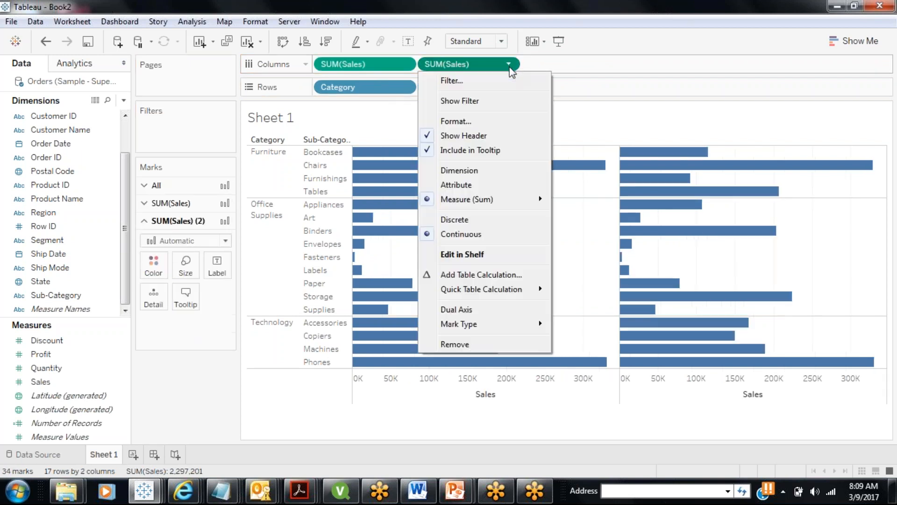
pyautogui.moveTo(532, 289)
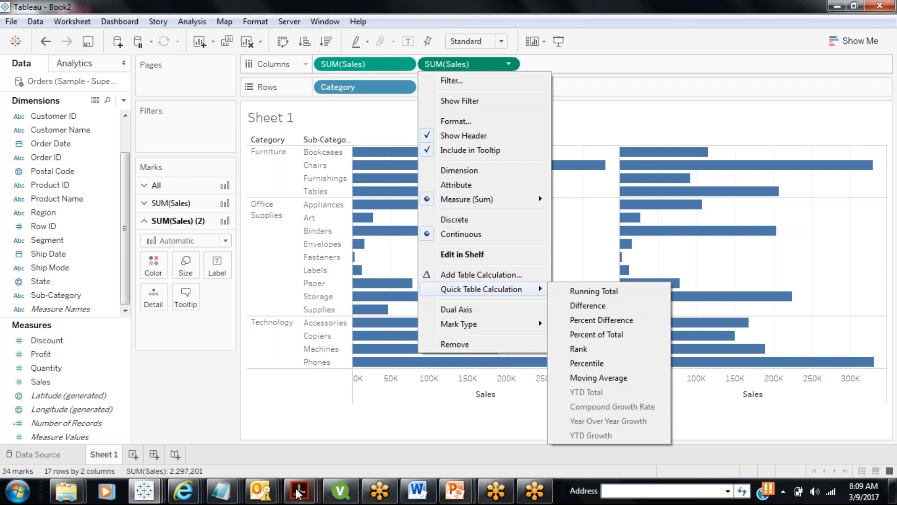
pyautogui.click(188, 422)
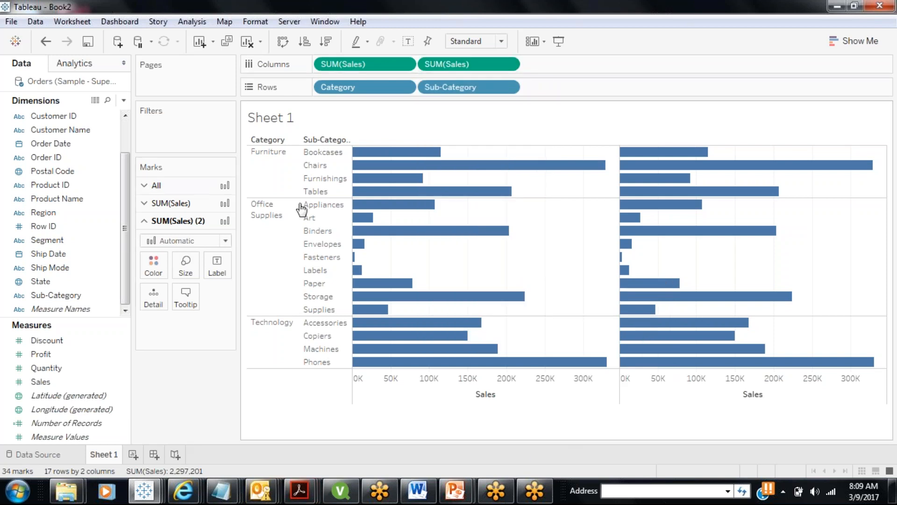
pyautogui.moveTo(454, 165)
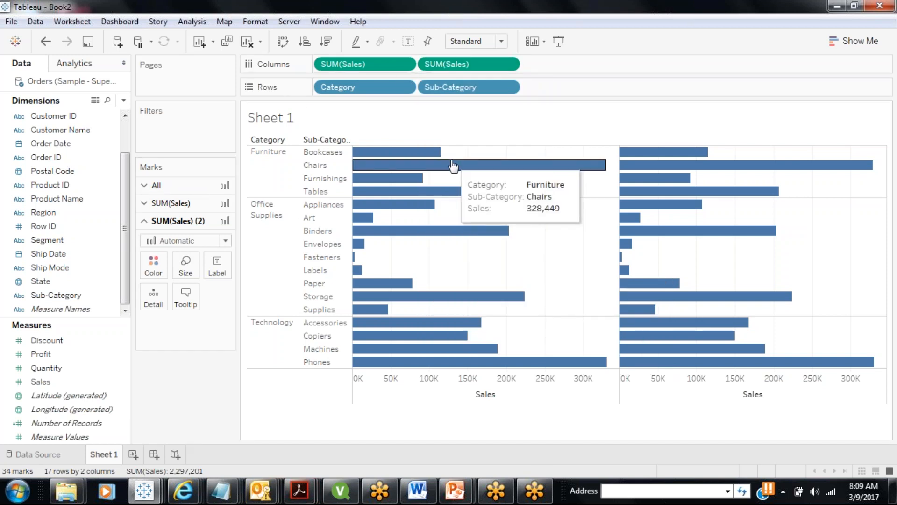
# - Create a new worksheet charting Sales on Rows by year of Order Date on Columns
pyautogui.click(133, 454)
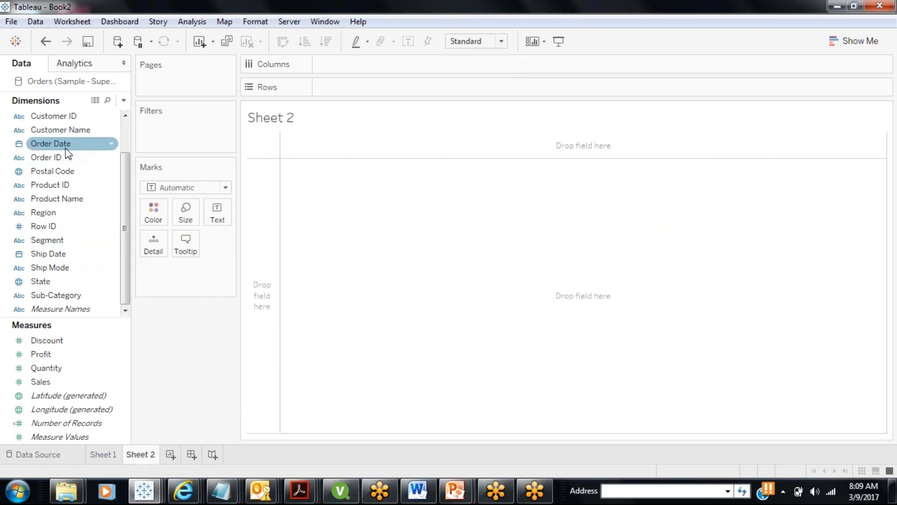
pyautogui.moveTo(47, 143); pyautogui.dragTo(367, 71)
pyautogui.click(75, 256)
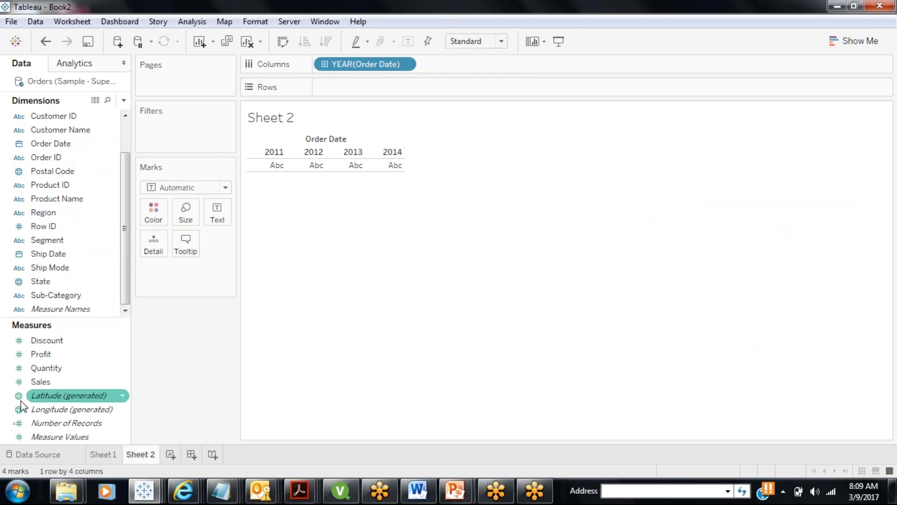
pyautogui.moveTo(50, 380); pyautogui.dragTo(410, 87)
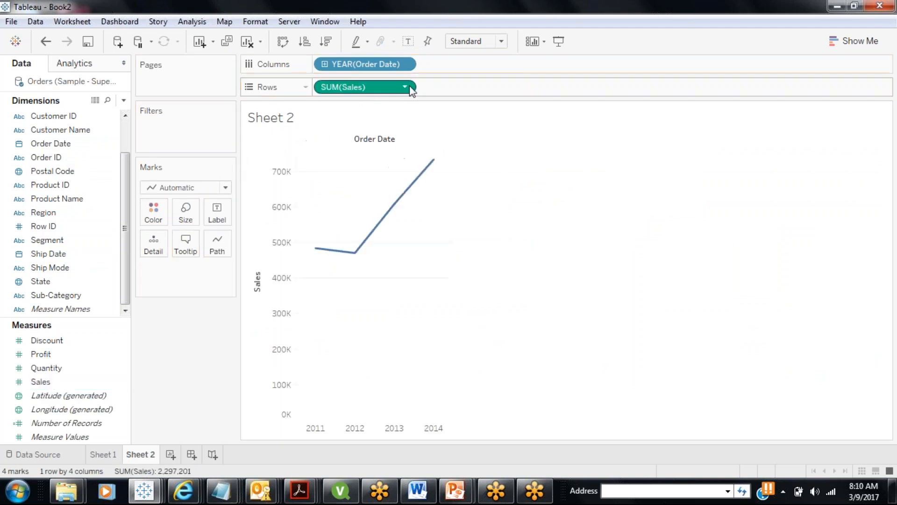
# - Review which quick table calculations are offered for the Sales measure in the yearly chart
pyautogui.click(405, 86)
pyautogui.moveTo(429, 314)
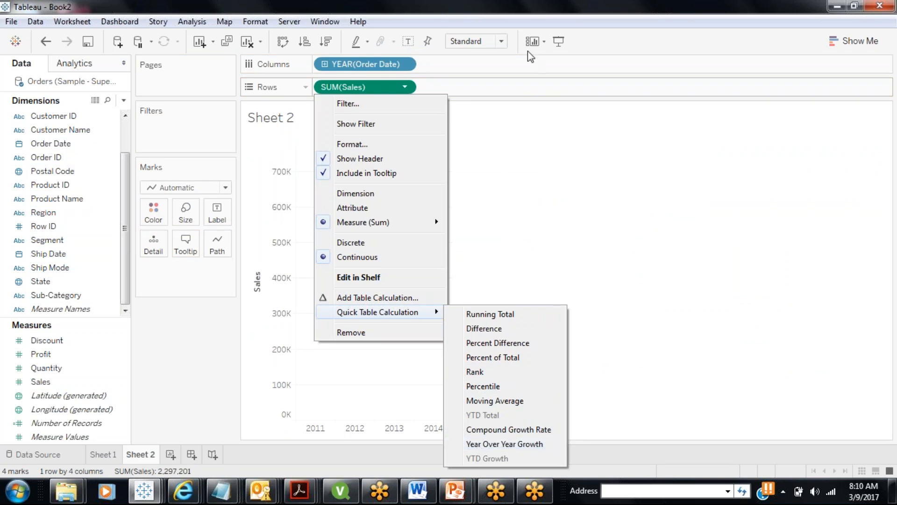
pyautogui.click(522, 21)
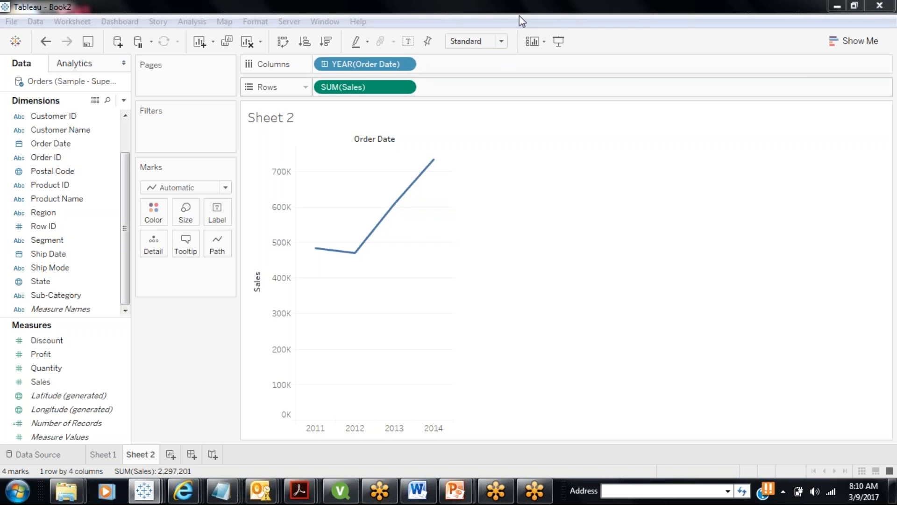
pyautogui.click(406, 89)
pyautogui.click(405, 87)
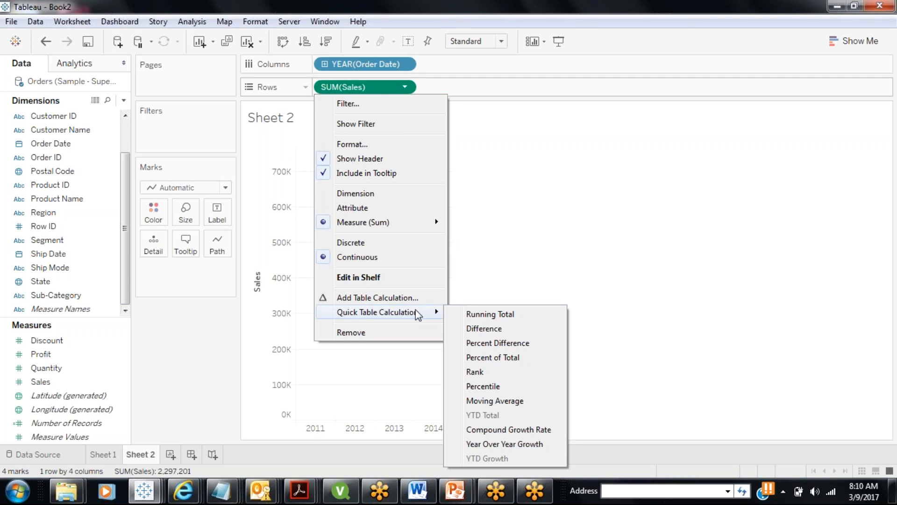
pyautogui.click(225, 411)
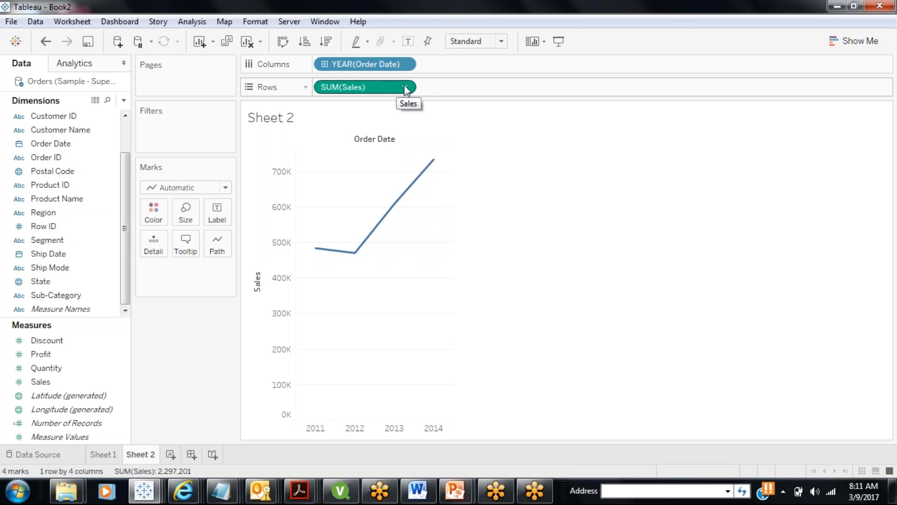
# - Show mark labels on the yearly line and apply the Year Over Year Growth quick table calculation to Sales
pyautogui.click(408, 42)
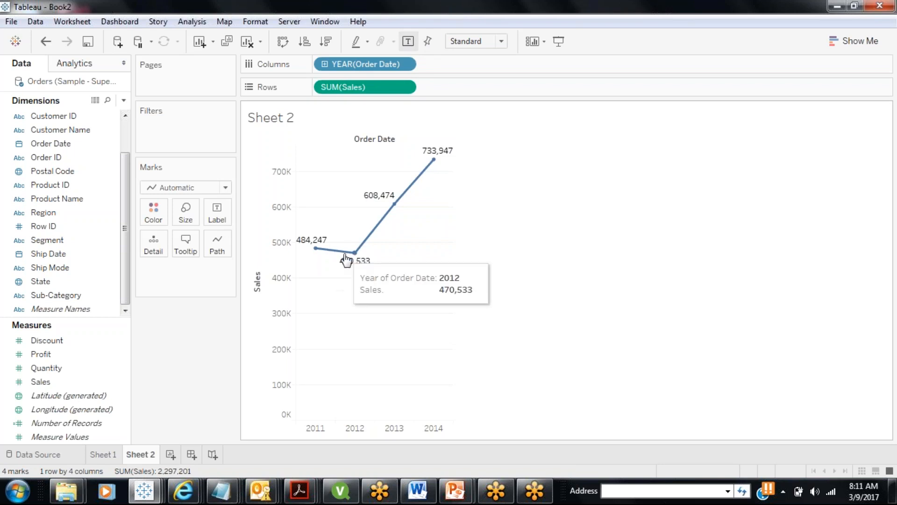
pyautogui.click(406, 87)
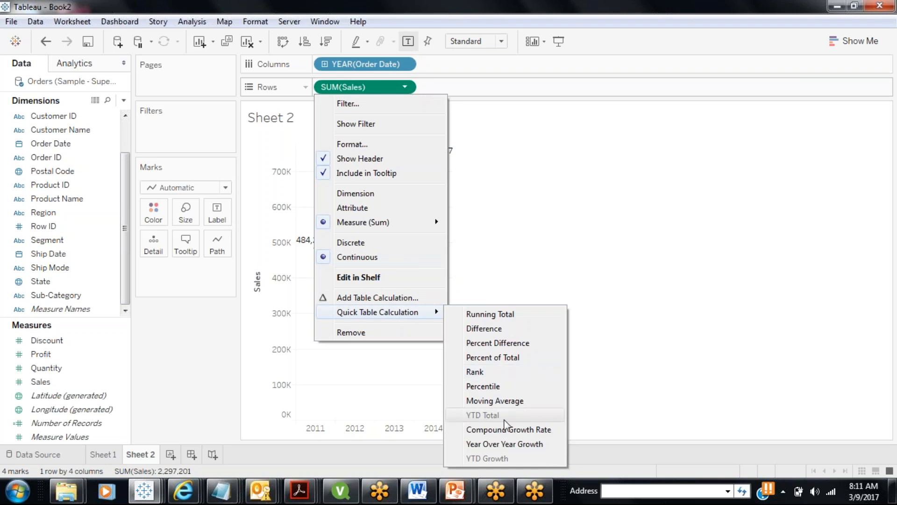
pyautogui.click(496, 443)
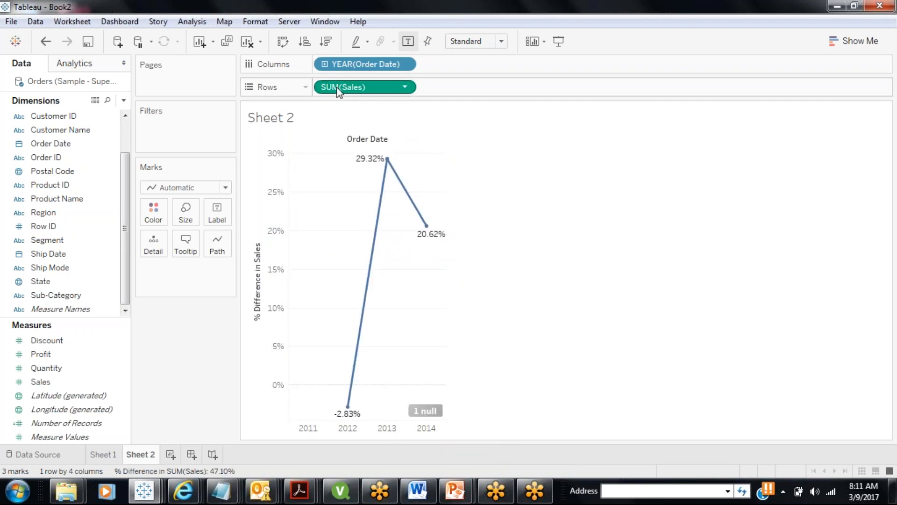
# - Duplicate the growth measure on Rows, clear the copy's table calculation, and place the plain Sales copy ahead of the growth measure
pyautogui.moveTo(336, 88); pyautogui.dragTo(518, 88)
pyautogui.moveTo(409, 88); pyautogui.dragTo(511, 88)
pyautogui.moveTo(365, 91); pyautogui.dragTo(530, 85)
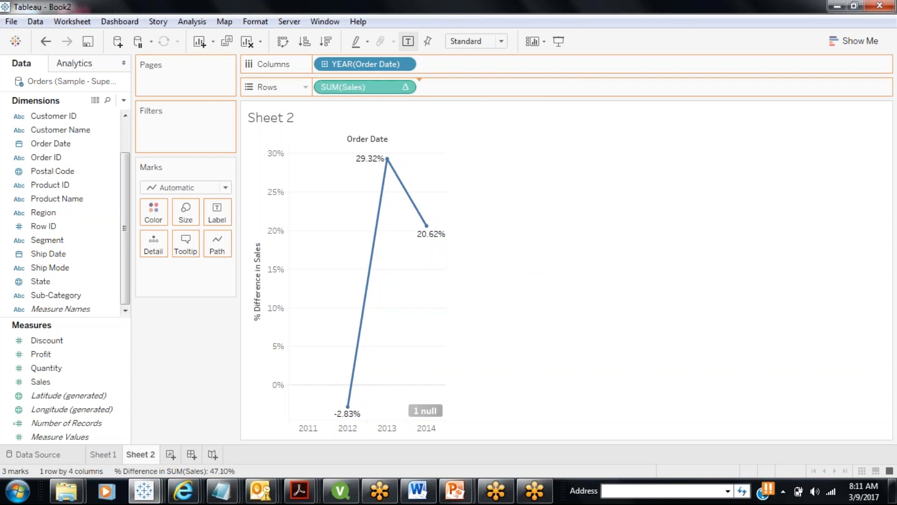
pyautogui.click(508, 87)
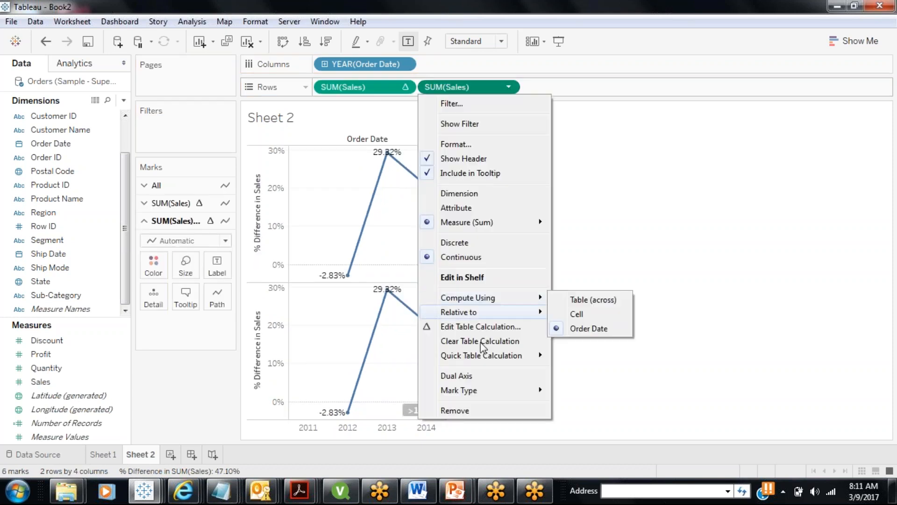
pyautogui.click(469, 345)
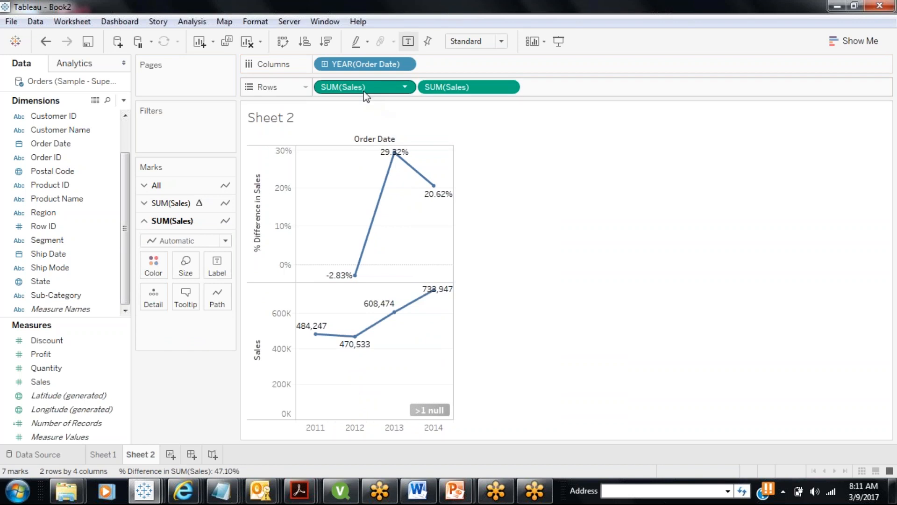
pyautogui.moveTo(365, 92); pyautogui.dragTo(584, 88)
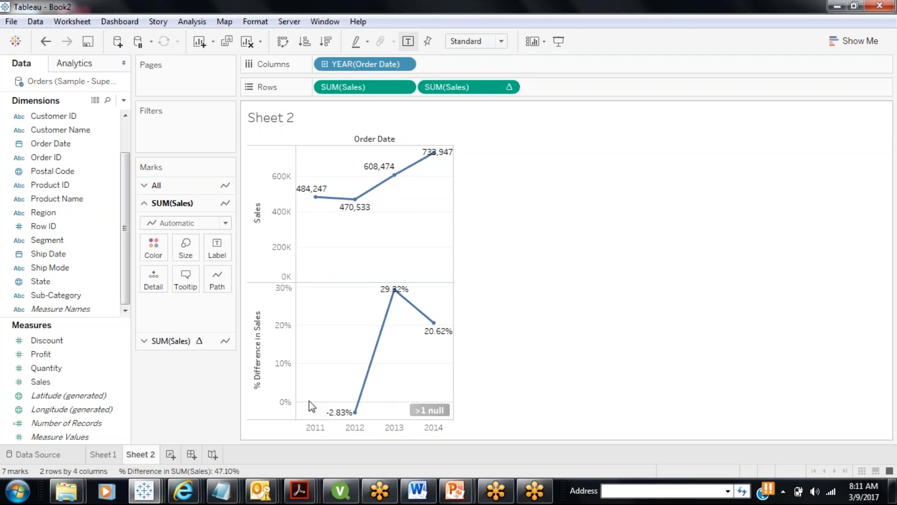
# - Compare each year's Sales with its percent difference from the previous year, and widen the chart
pyautogui.moveTo(356, 219)
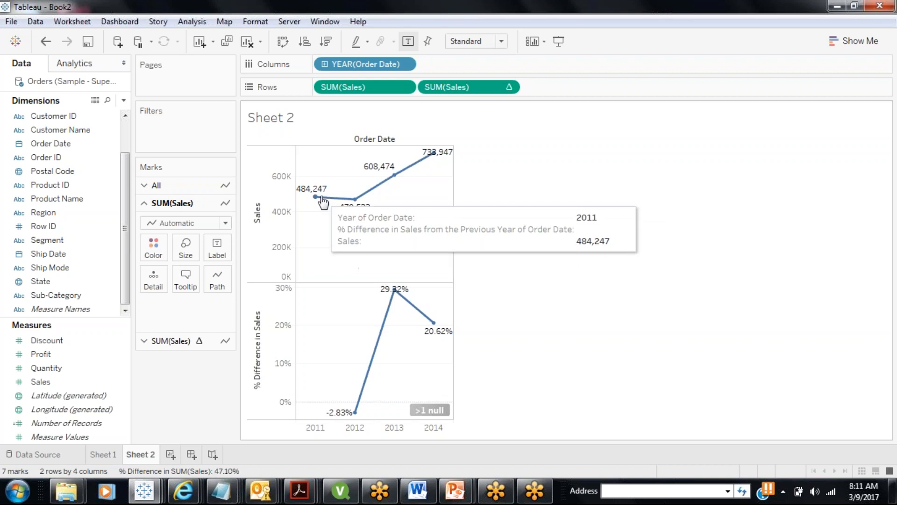
pyautogui.moveTo(355, 410)
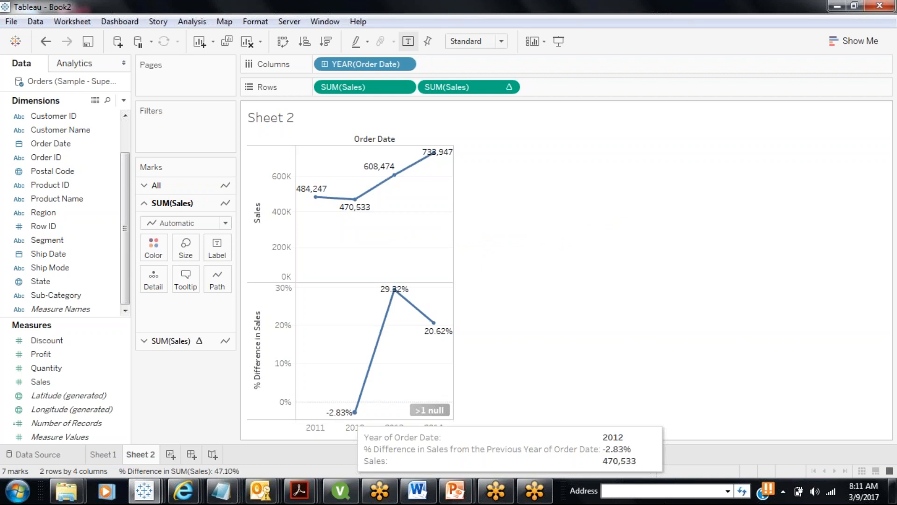
pyautogui.moveTo(393, 297)
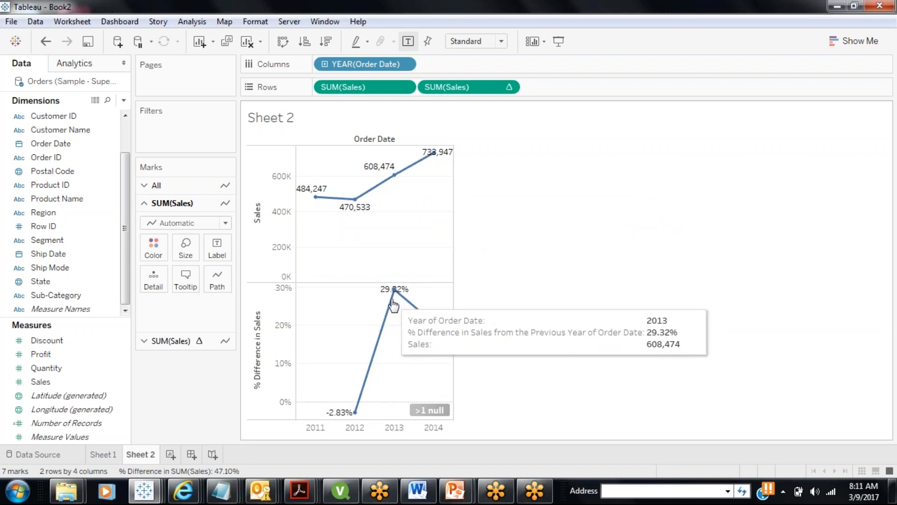
pyautogui.moveTo(421, 174)
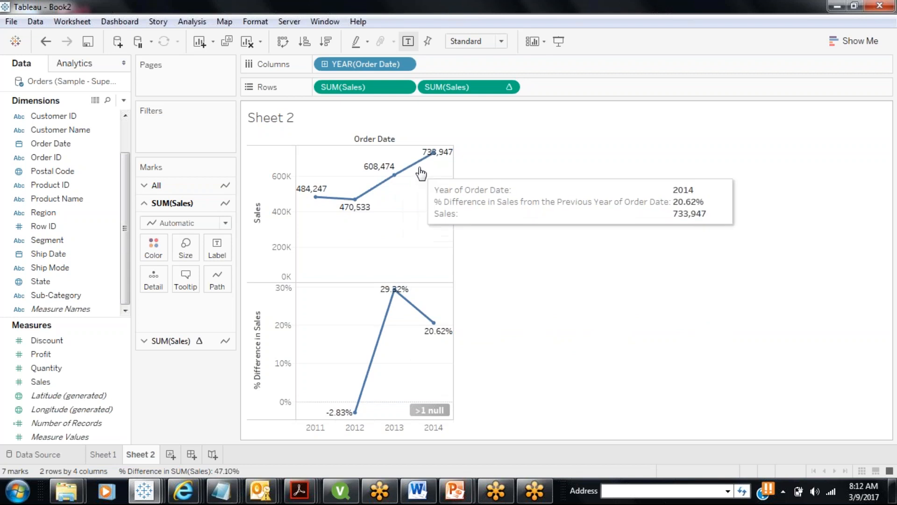
pyautogui.moveTo(443, 336)
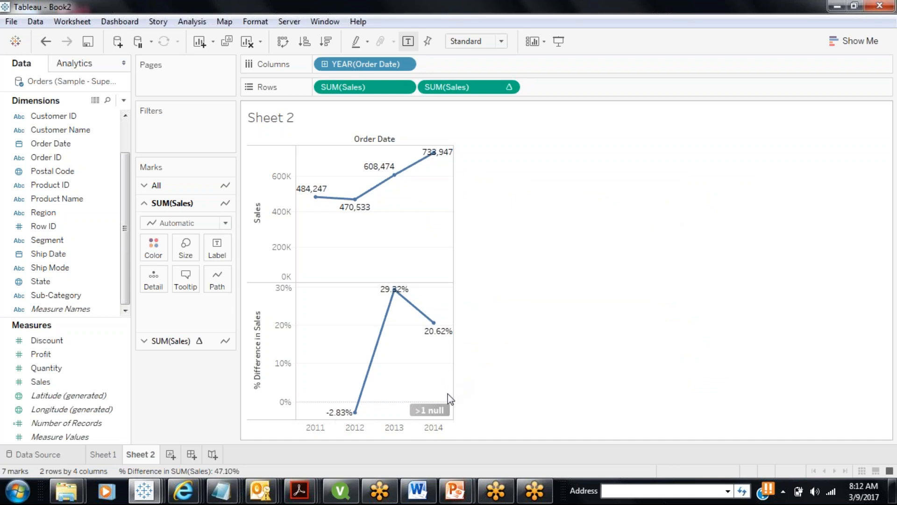
pyautogui.moveTo(464, 390); pyautogui.dragTo(615, 390)
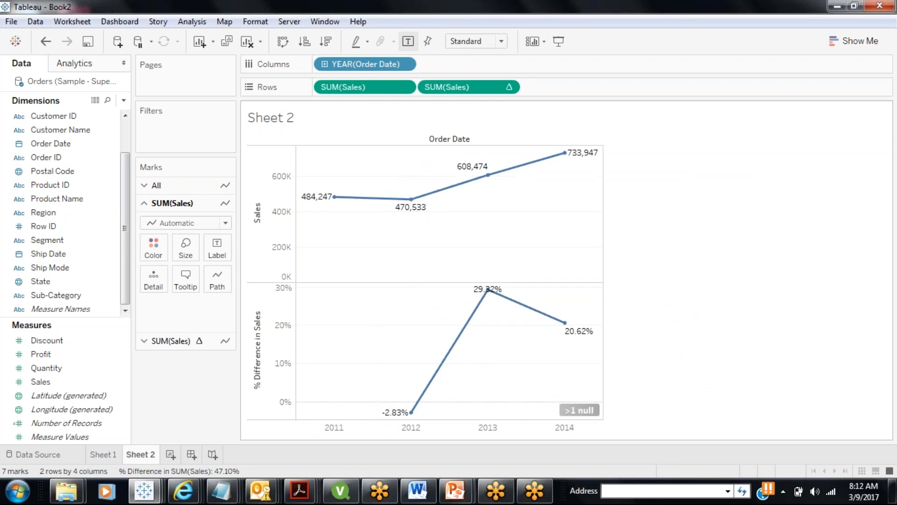
# - Copy the growth measure's formula on Rows into a new Notepad document, then minimise it and leave the formula unchanged in Tableau
pyautogui.doubleClick(469, 88)
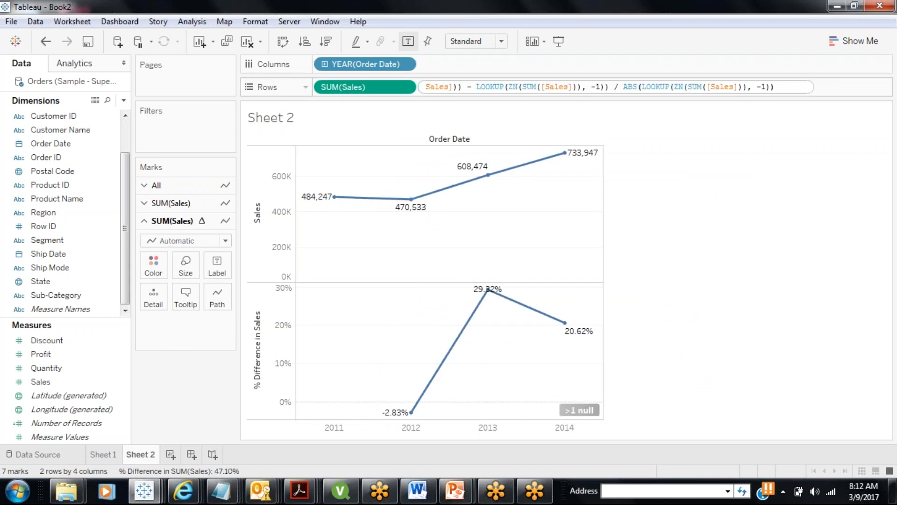
pyautogui.hotkey('ctrl', 'a')
pyautogui.hotkey('ctrl', 'c')
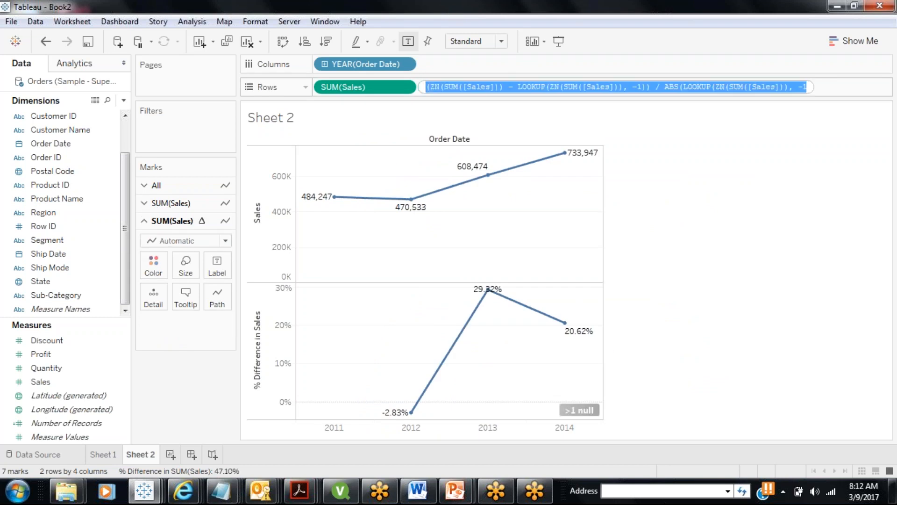
pyautogui.click(221, 491)
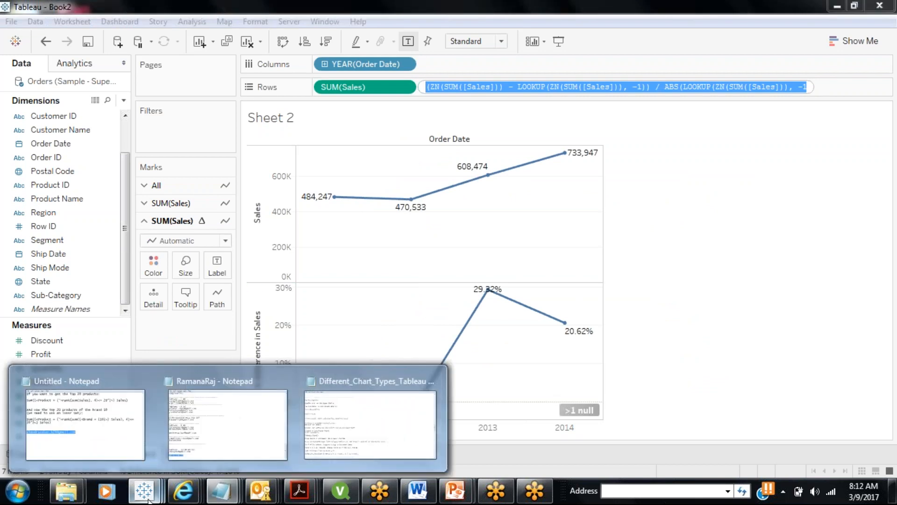
pyautogui.click(17, 490)
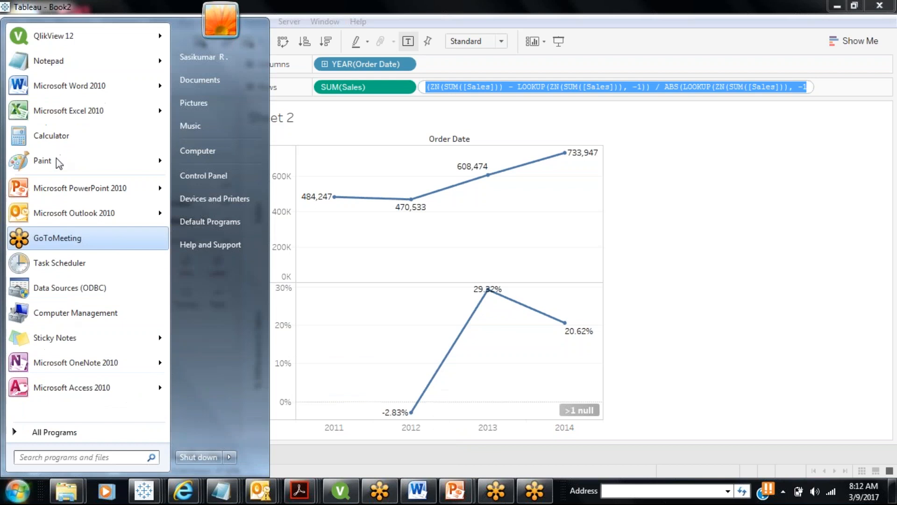
pyautogui.click(49, 62)
pyautogui.hotkey('ctrl', 'v')
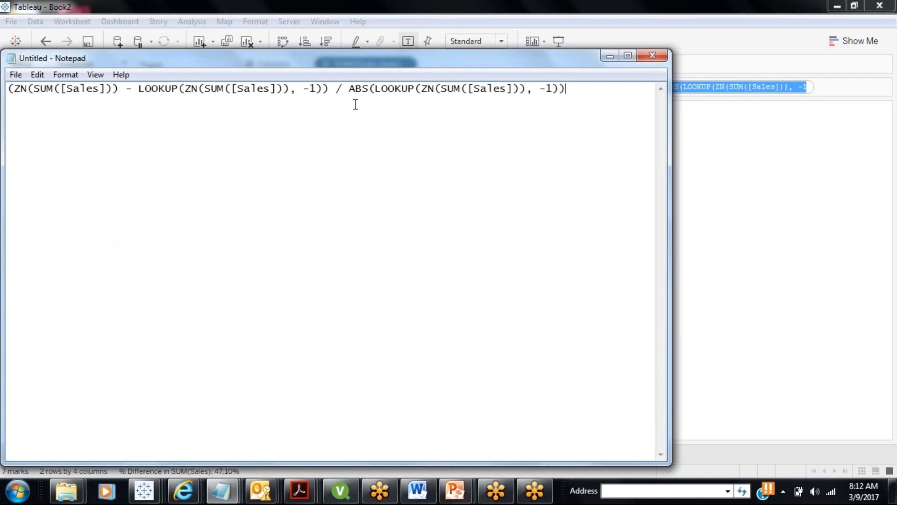
pyautogui.click(609, 57)
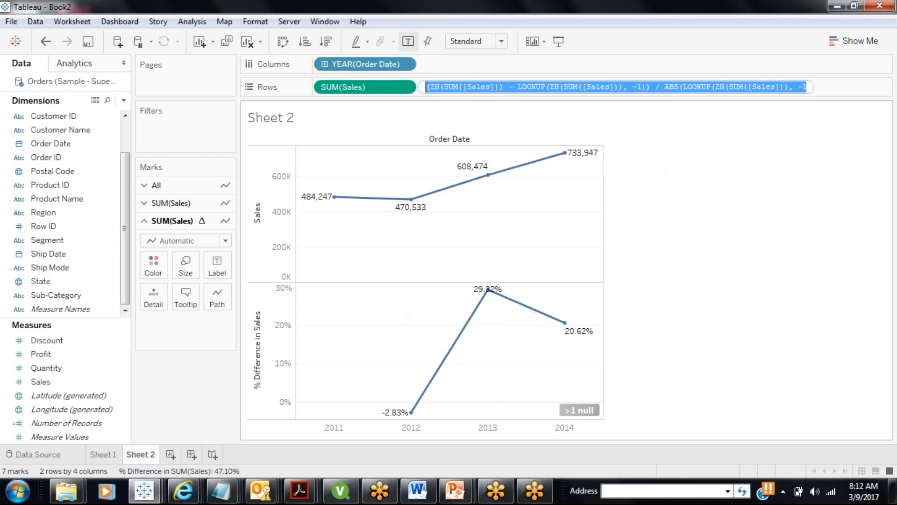
pyautogui.moveTo(488, 290)
pyautogui.press('Return')
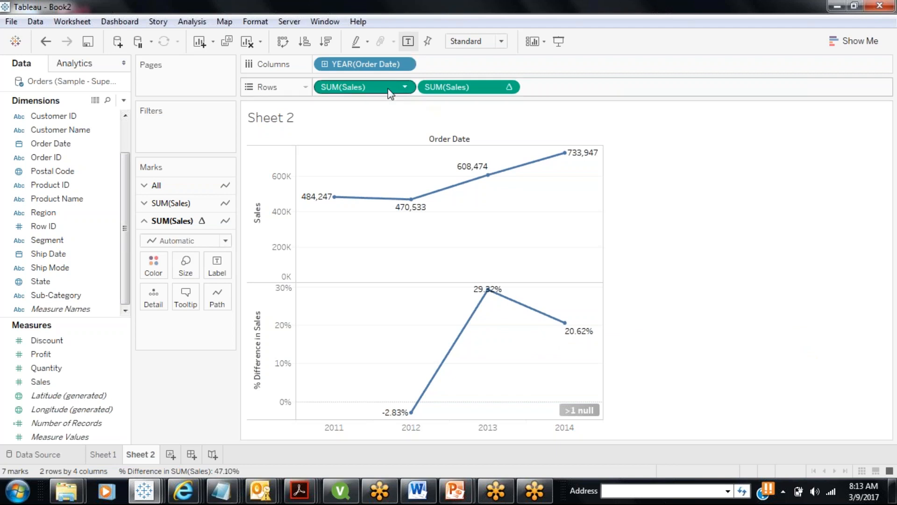
pyautogui.moveTo(391, 88); pyautogui.dragTo(626, 90)
pyautogui.moveTo(385, 93); pyautogui.dragTo(618, 89)
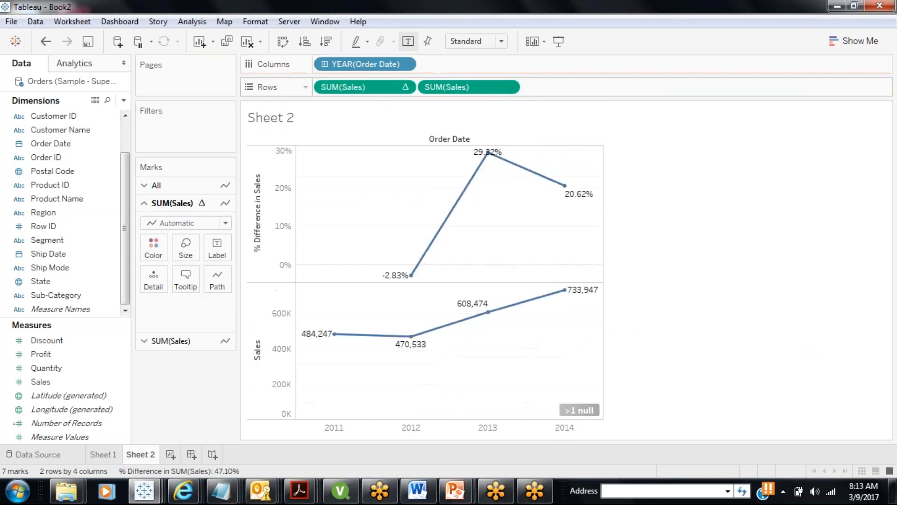
pyautogui.hotkey('ctrl', 'z')
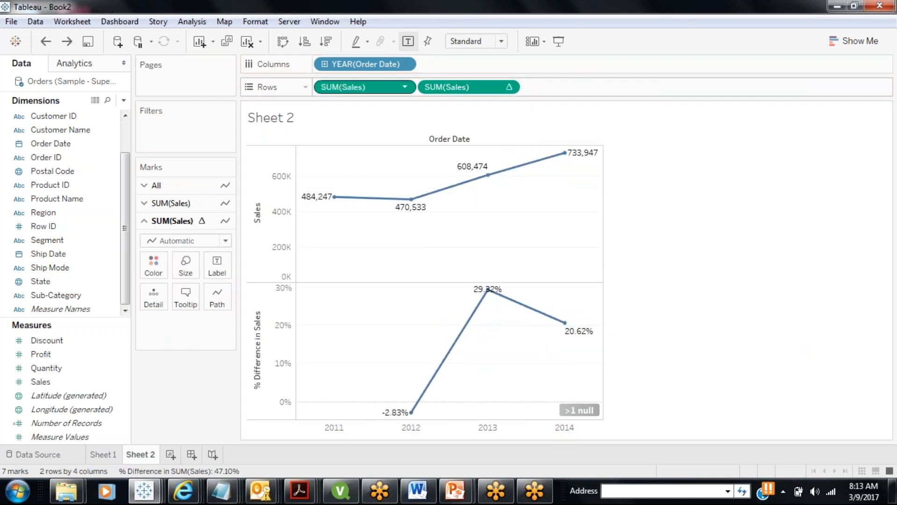
# - Try the Percent Difference quick table calculation on the plain Sales measure, then undo it along with the chart widening
pyautogui.click(405, 87)
pyautogui.moveTo(411, 312)
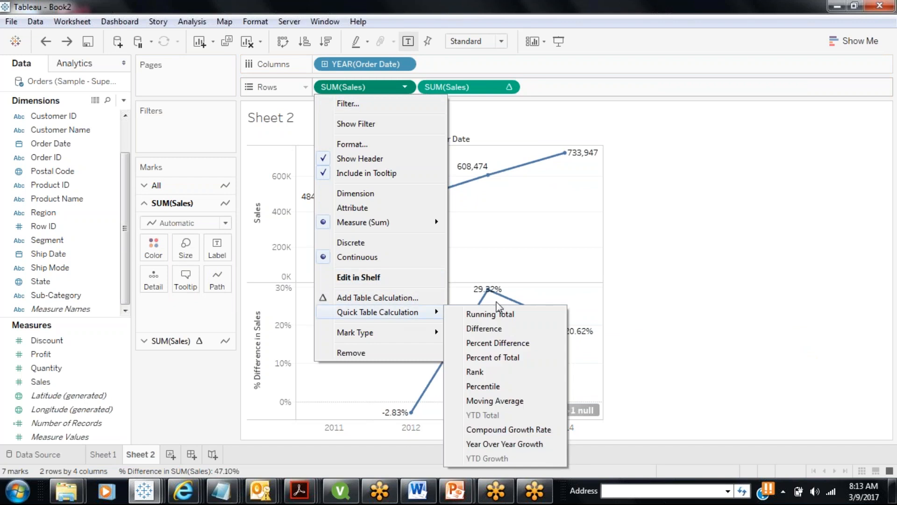
pyautogui.click(487, 343)
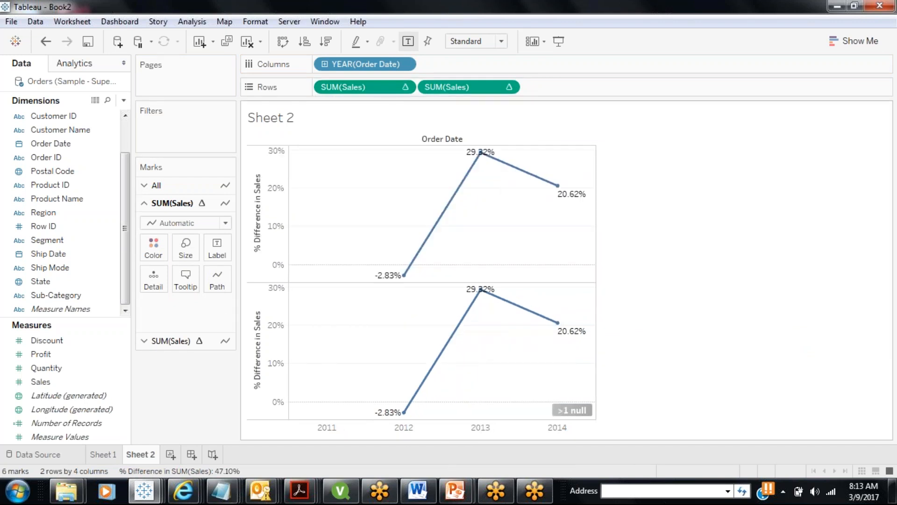
pyautogui.moveTo(435, 376)
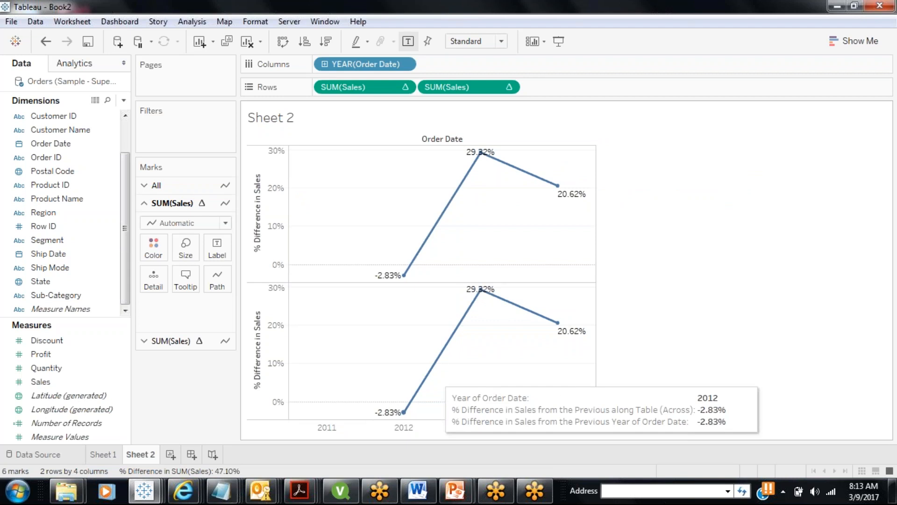
pyautogui.hotkey('ctrl', 'z')
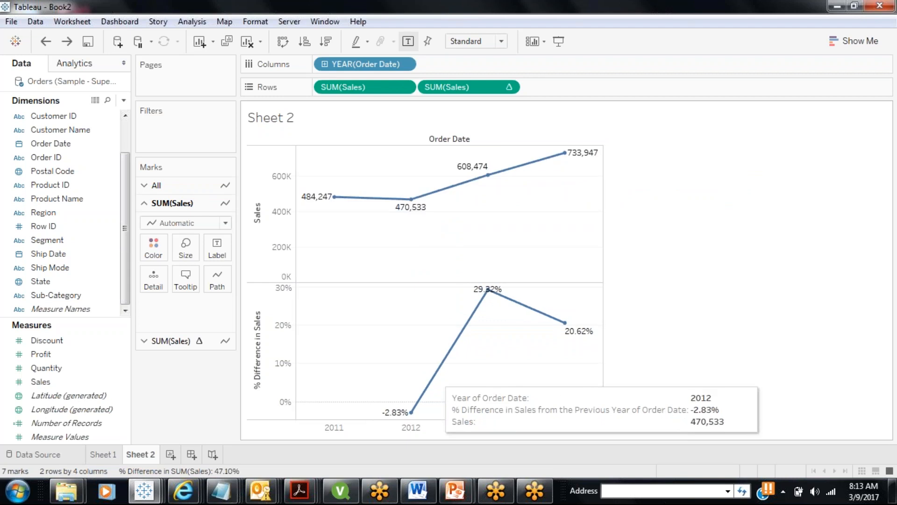
pyautogui.hotkey('ctrl', 'z')
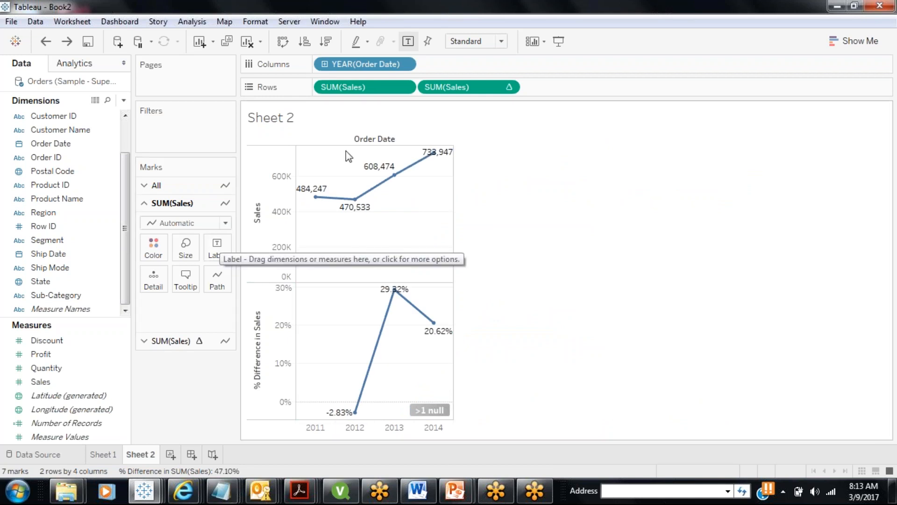
# - Apply the Percent Difference quick table calculation to the plain Sales measure and break the Order Date years down into quarters
pyautogui.click(404, 91)
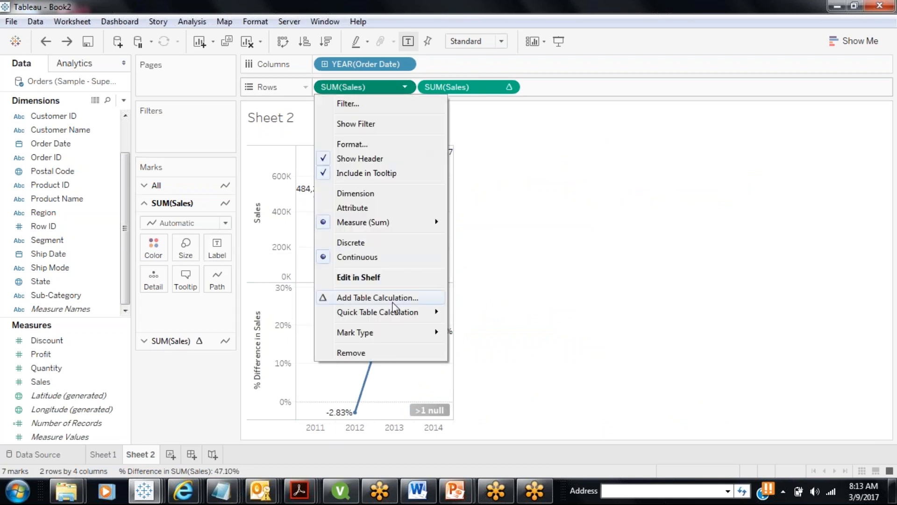
pyautogui.moveTo(396, 312)
pyautogui.click(492, 343)
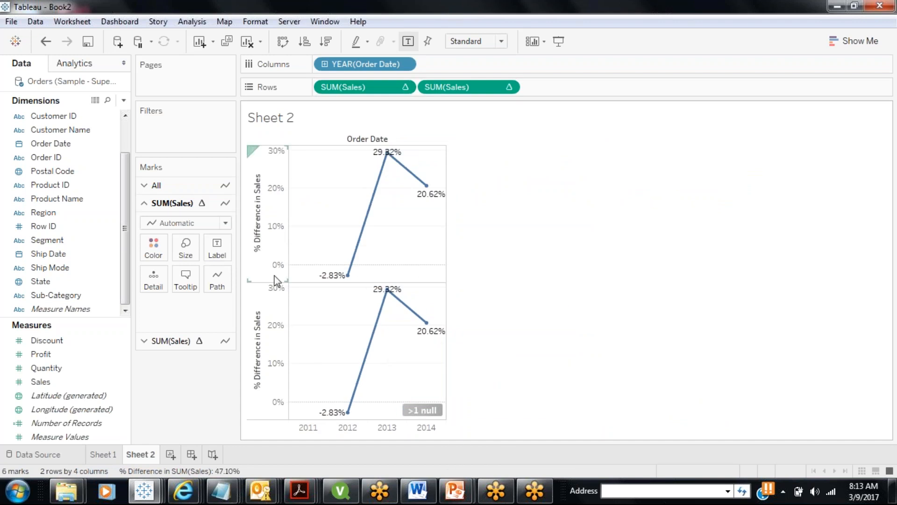
pyautogui.click(325, 64)
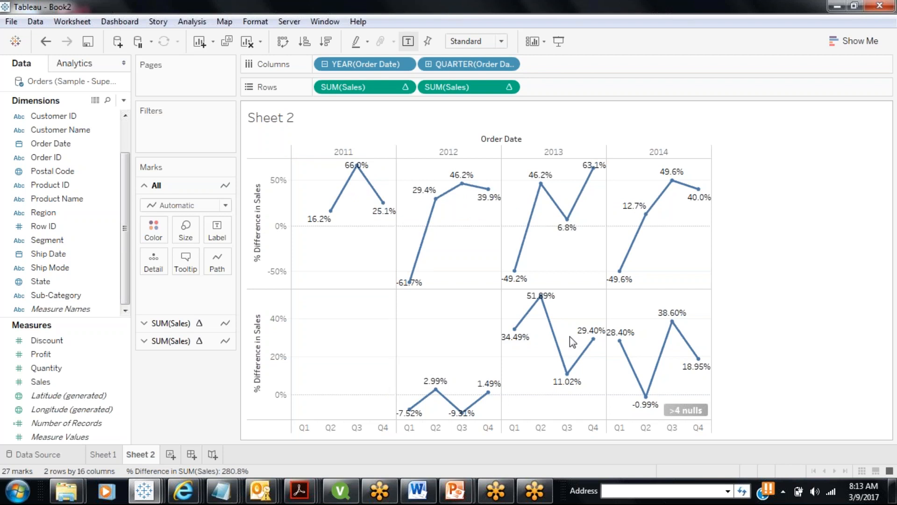
pyautogui.click(325, 65)
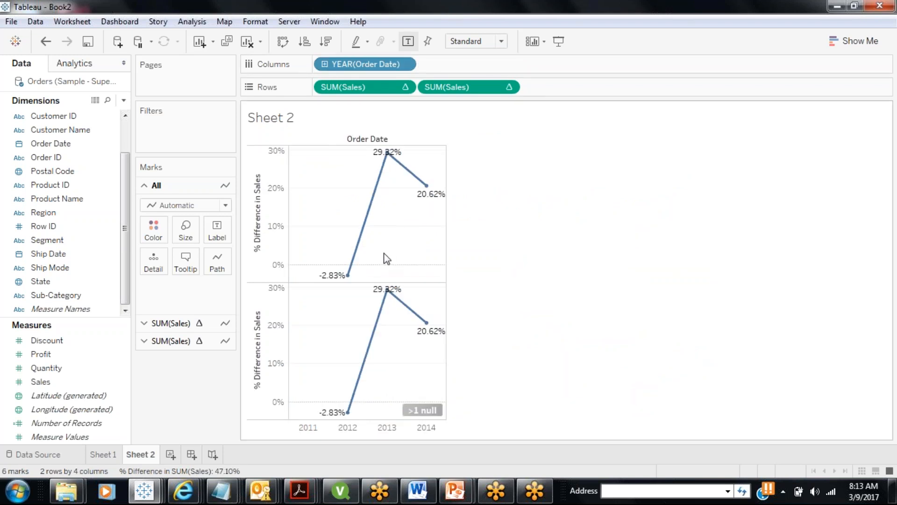
pyautogui.click(324, 64)
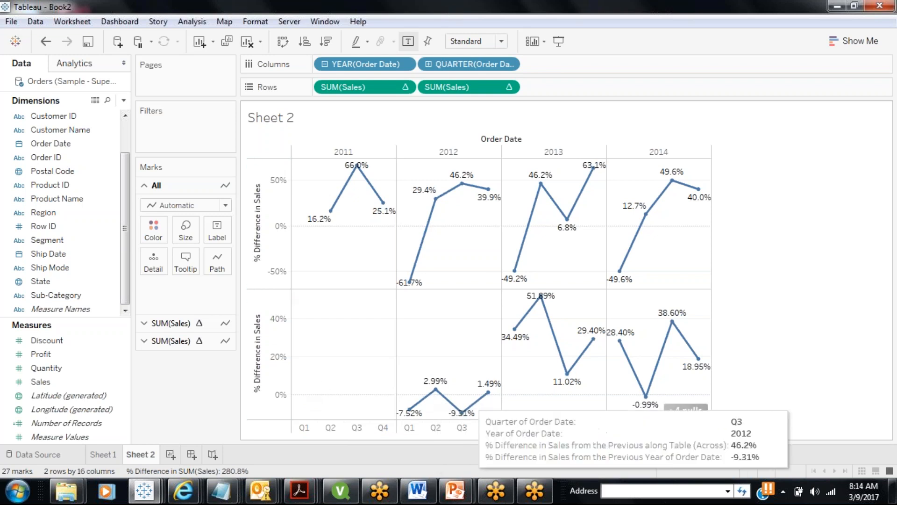
# - Compare the quarterly values of both Sales measures and review the table calculation settings of each
pyautogui.moveTo(533, 374)
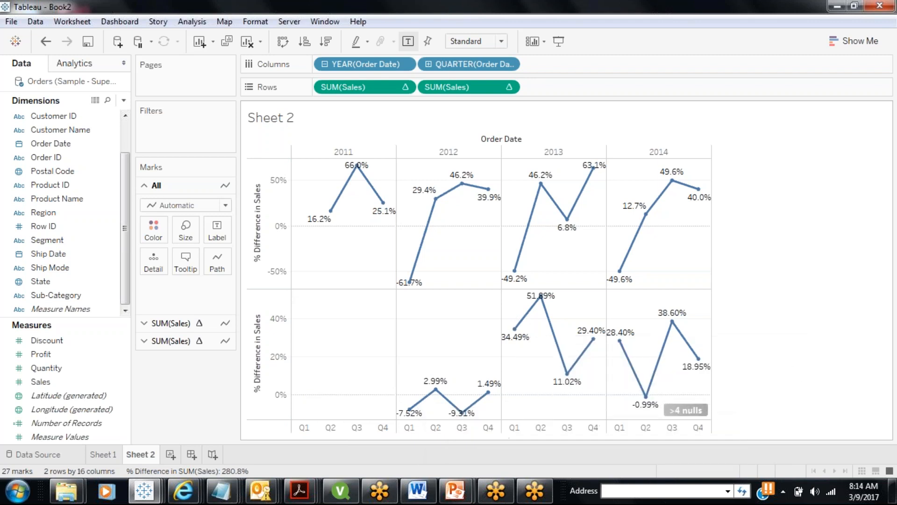
pyautogui.moveTo(583, 365)
pyautogui.moveTo(307, 228)
pyautogui.moveTo(334, 218)
pyautogui.moveTo(383, 203)
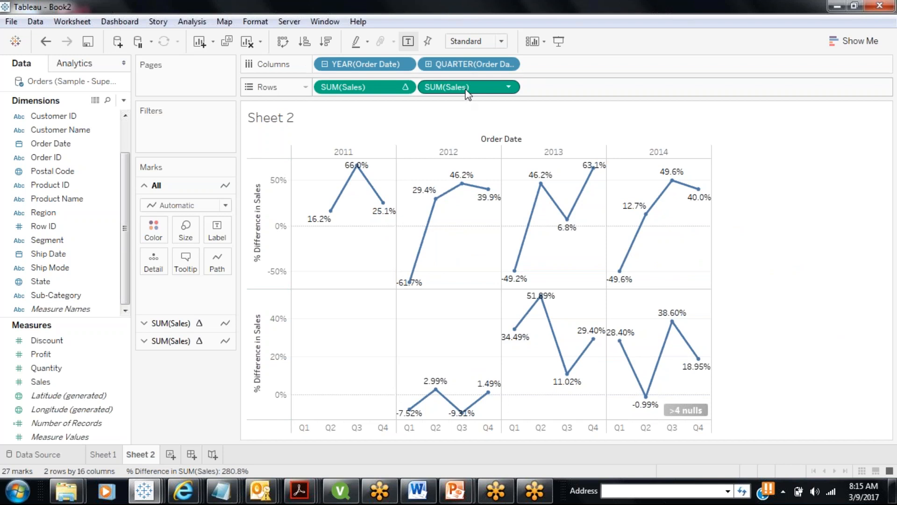
pyautogui.click(404, 87)
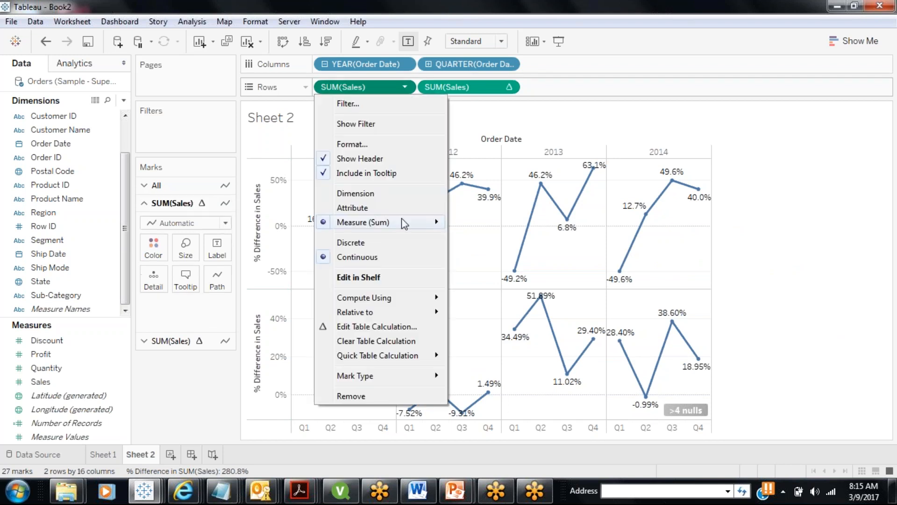
pyautogui.moveTo(383, 358)
pyautogui.click(369, 326)
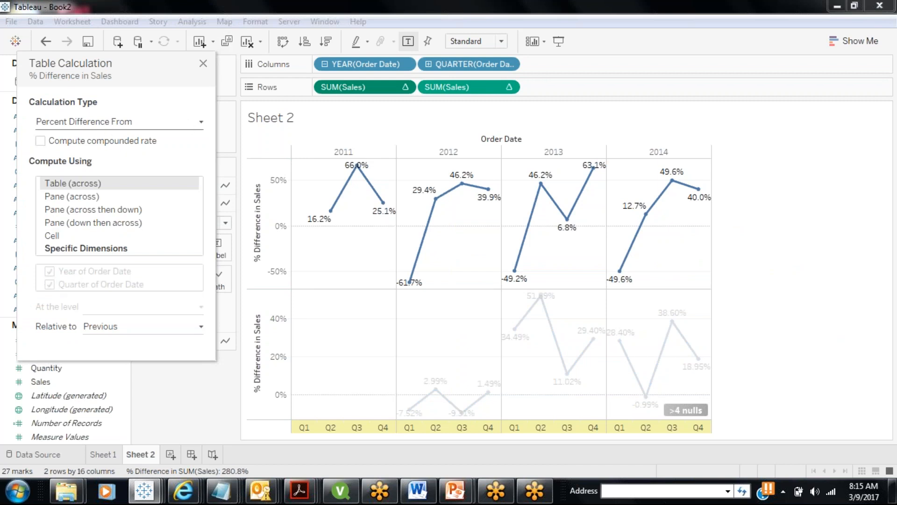
pyautogui.click(203, 63)
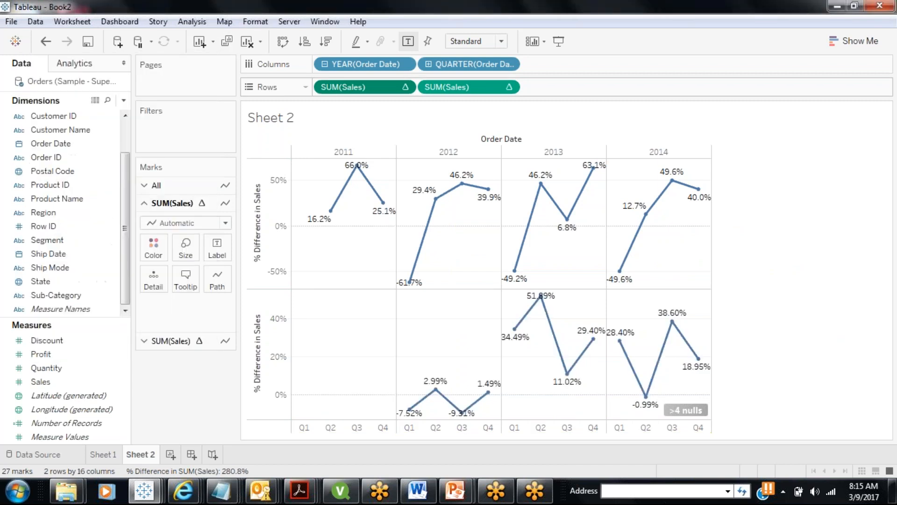
pyautogui.click(510, 86)
pyautogui.click(480, 326)
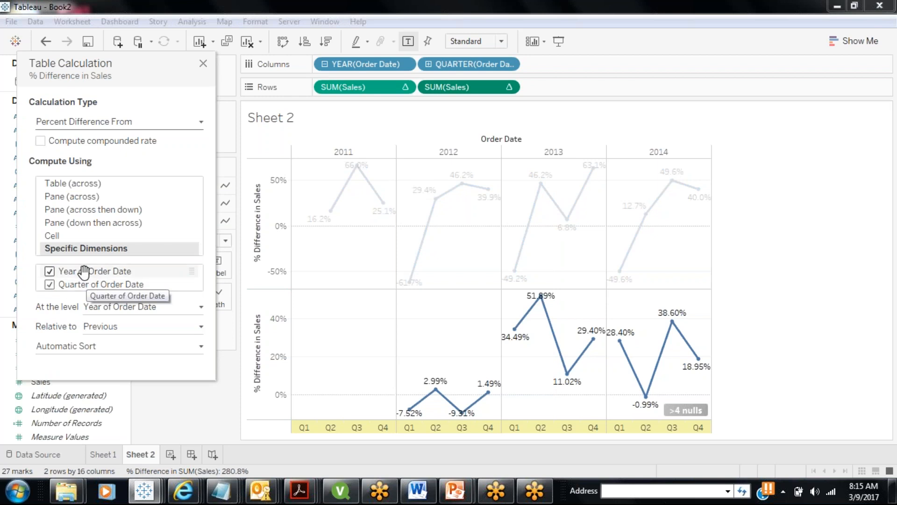
pyautogui.click(204, 63)
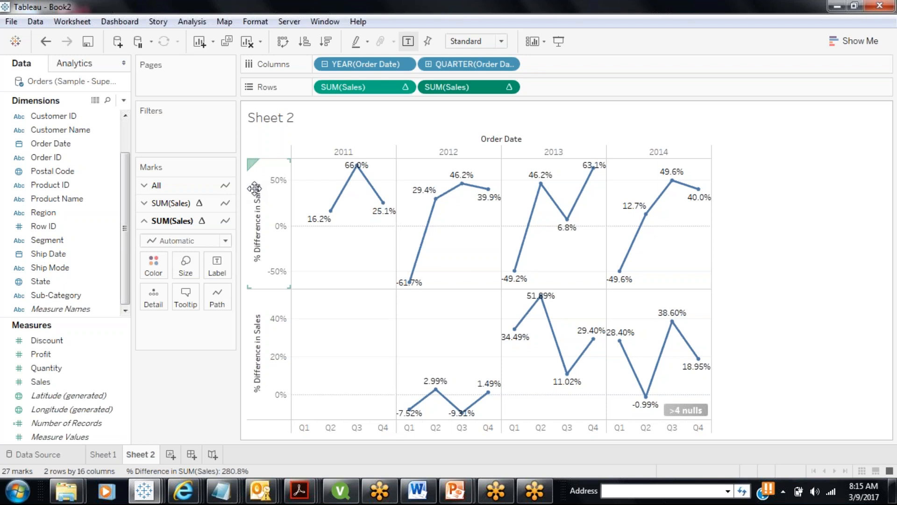
# - Add a new blank worksheet and return to Sheet 2
pyautogui.click(169, 454)
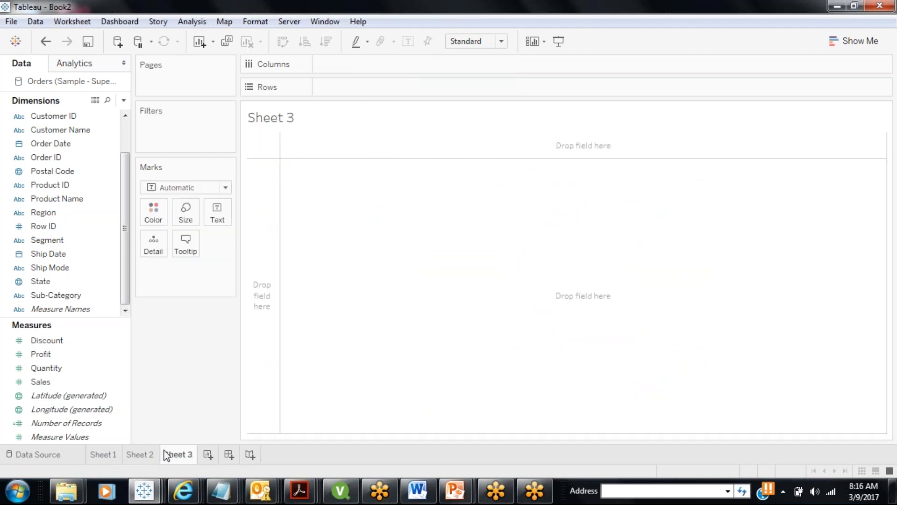
pyautogui.click(150, 453)
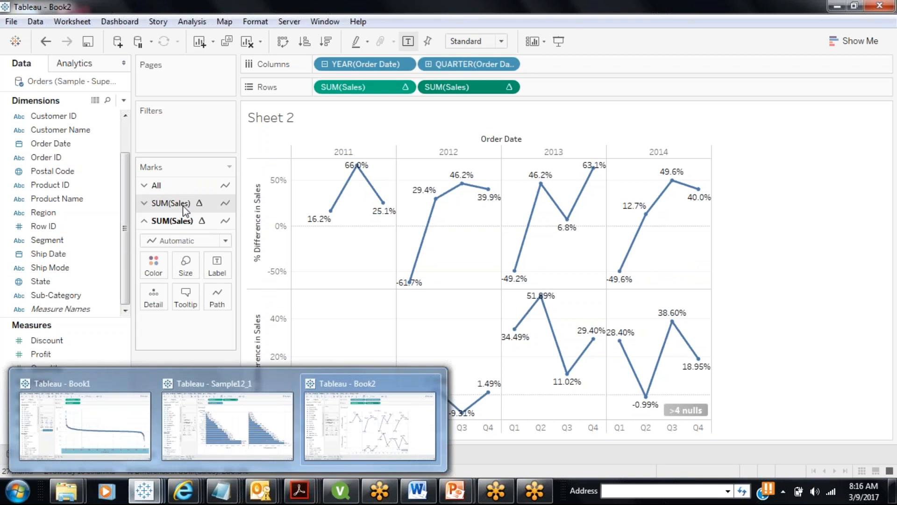
pyautogui.click(179, 454)
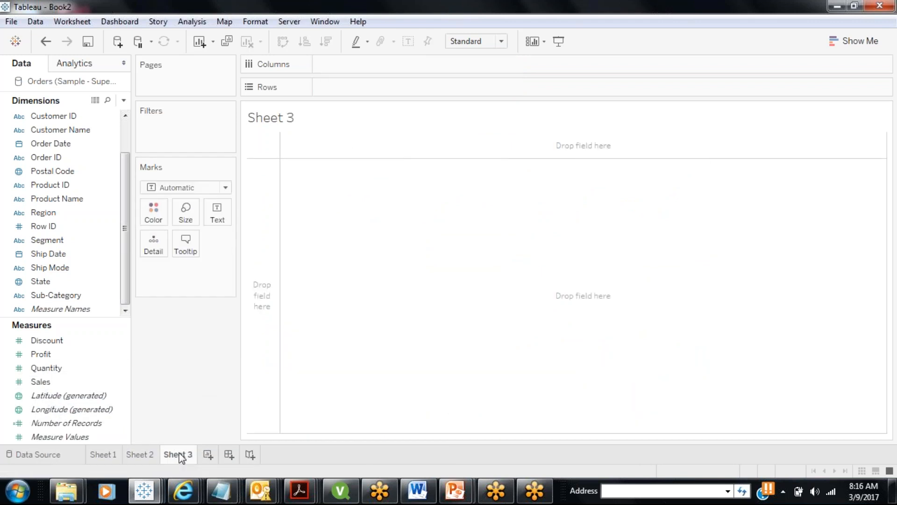
pyautogui.click(144, 453)
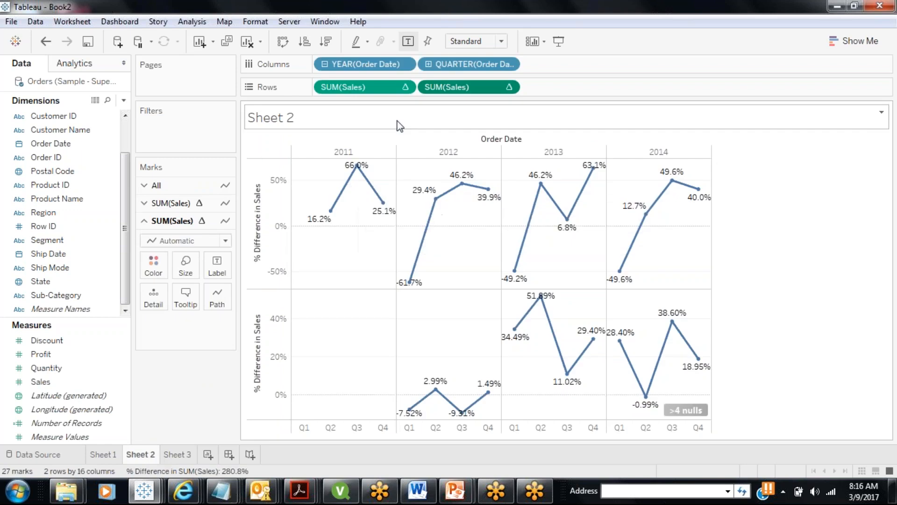
# - Review the description of the first Sales measure's calculation and the quick table calculations offered for it, without changing it
pyautogui.moveTo(379, 90)
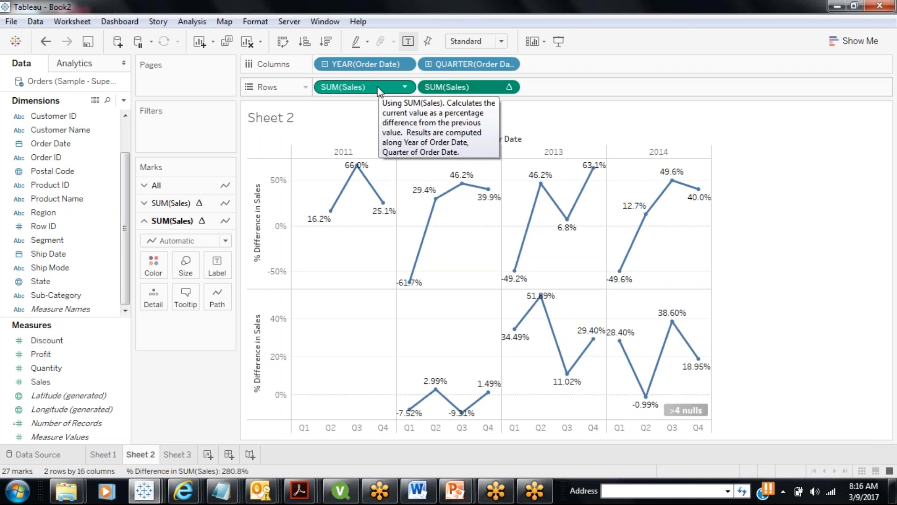
pyautogui.click(404, 87)
pyautogui.moveTo(425, 365)
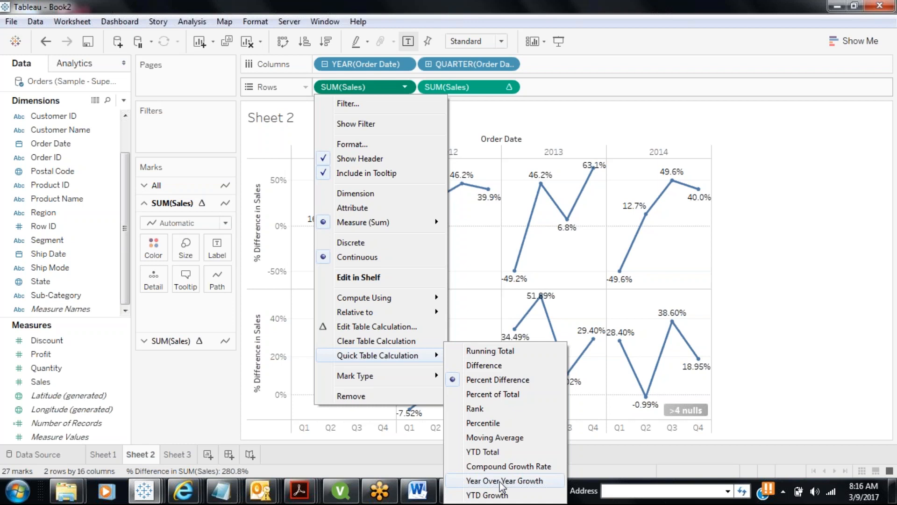
pyautogui.click(210, 393)
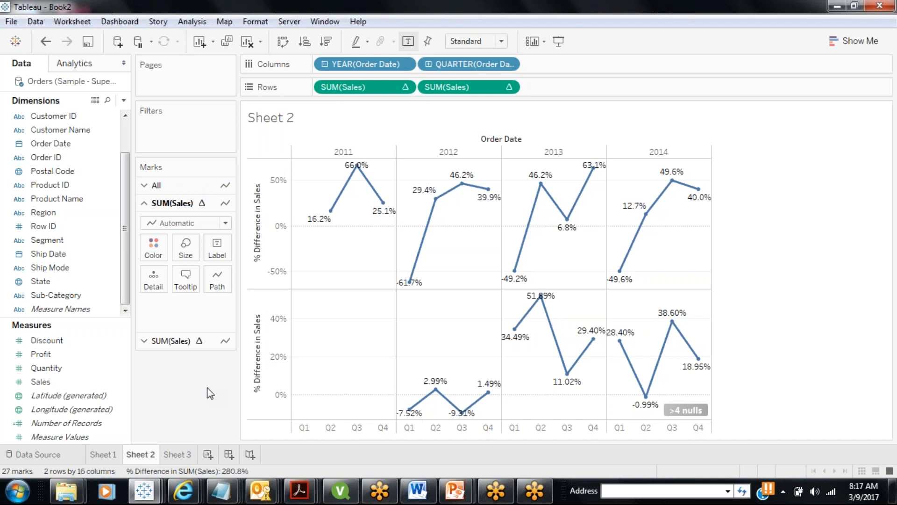
# - On Sheet 3, place Order Date on rows and break its years down into quarters
pyautogui.click(188, 456)
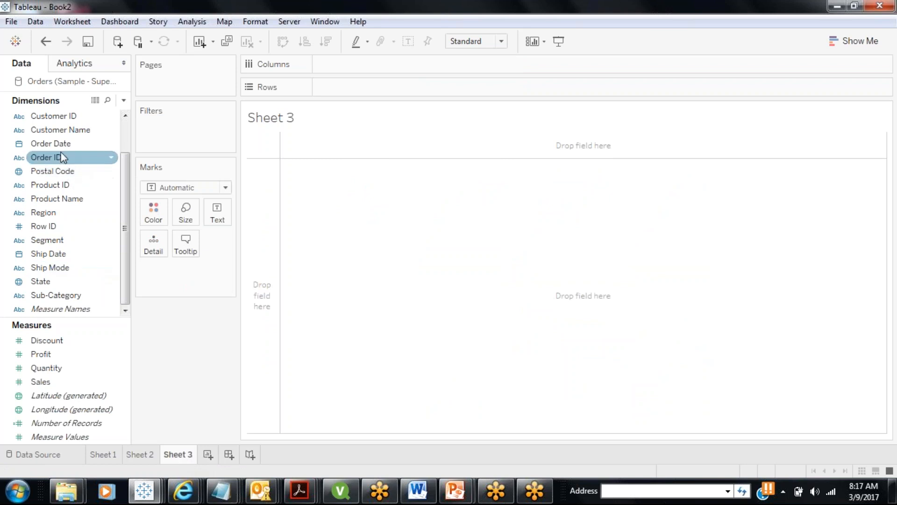
pyautogui.moveTo(61, 144); pyautogui.dragTo(329, 89)
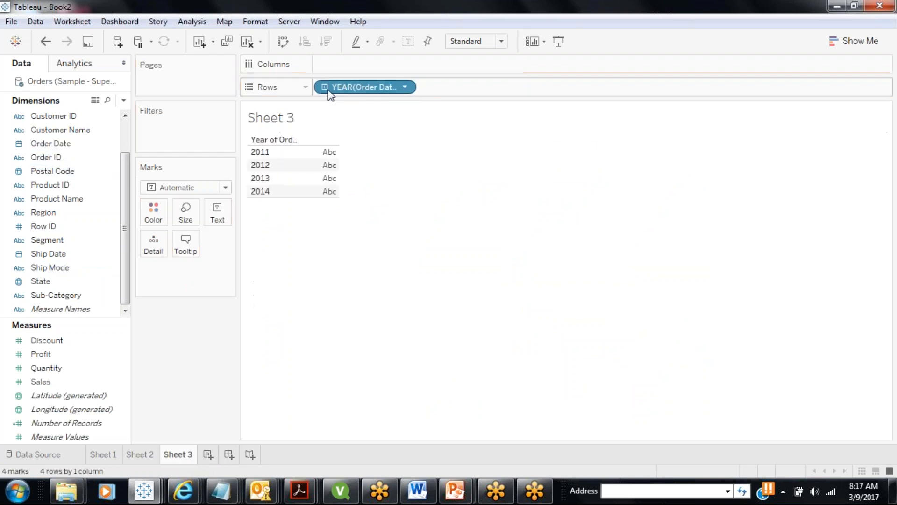
pyautogui.click(325, 87)
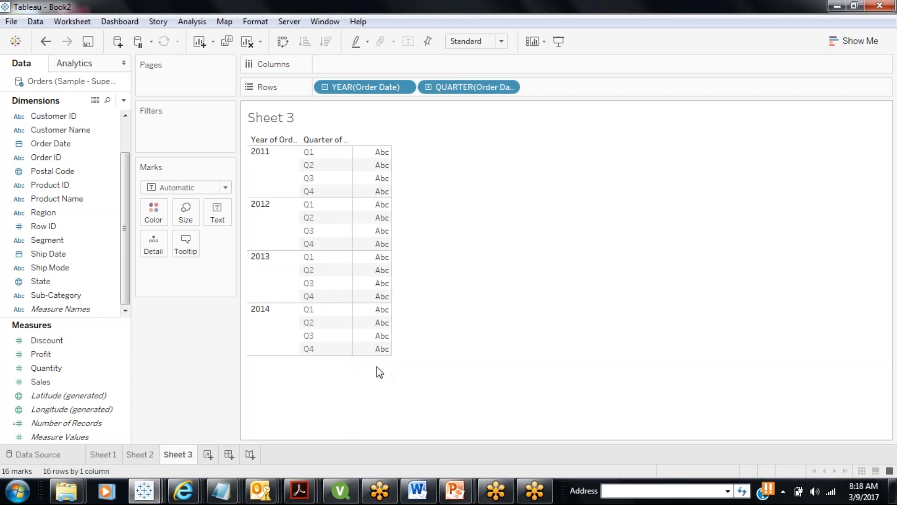
# - Add an ad hoc INDEX() calculation to the marks and show it as the text of each quarter
pyautogui.doubleClick(167, 277)
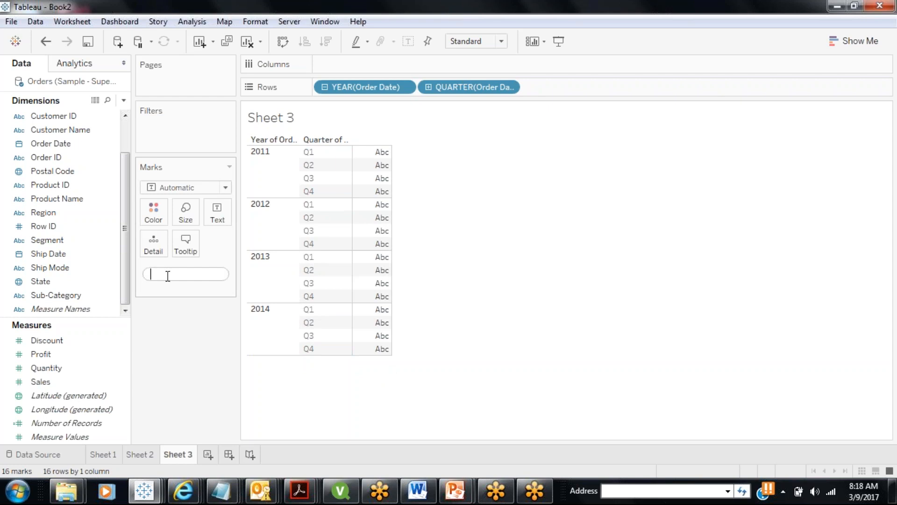
pyautogui.write('INDEX')
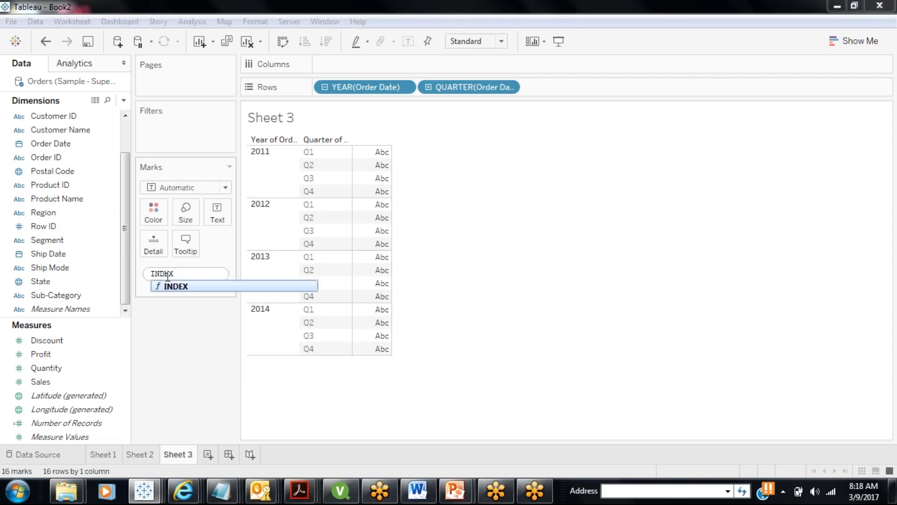
pyautogui.press('Return')
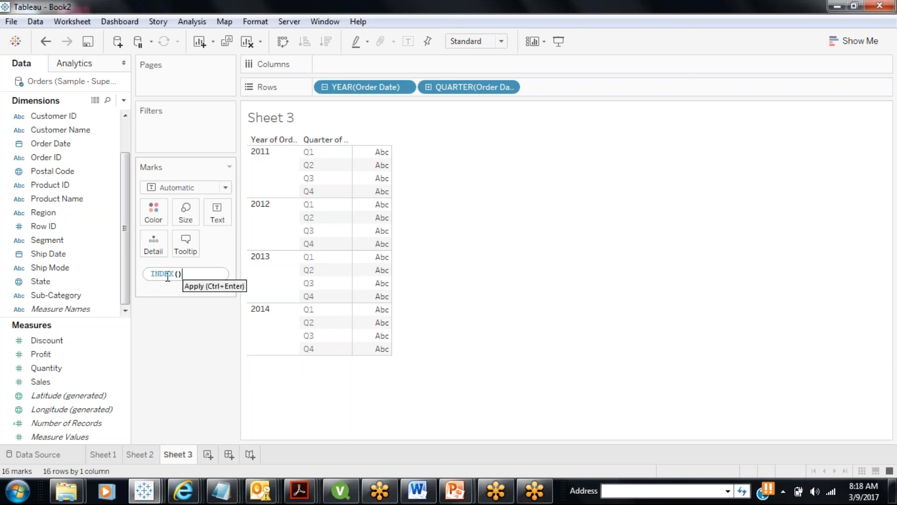
pyautogui.click(191, 367)
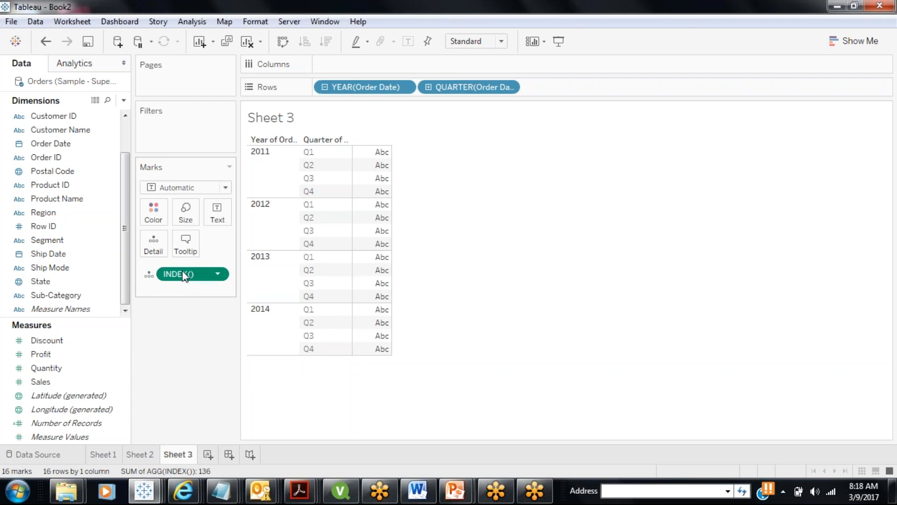
pyautogui.moveTo(185, 274); pyautogui.dragTo(217, 214)
pyautogui.moveTo(381, 159)
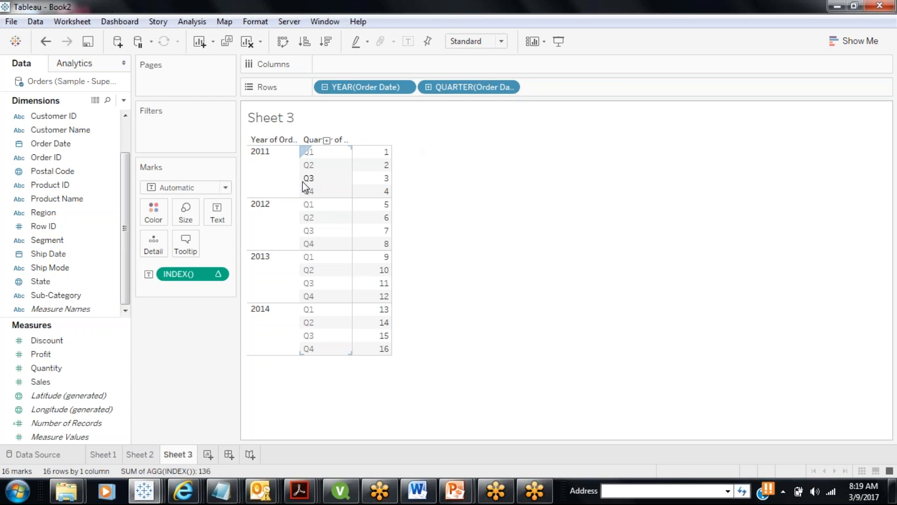
# - Split the index table into columns by Region, with Segment nested inside each region
pyautogui.moveTo(112, 213); pyautogui.dragTo(358, 69)
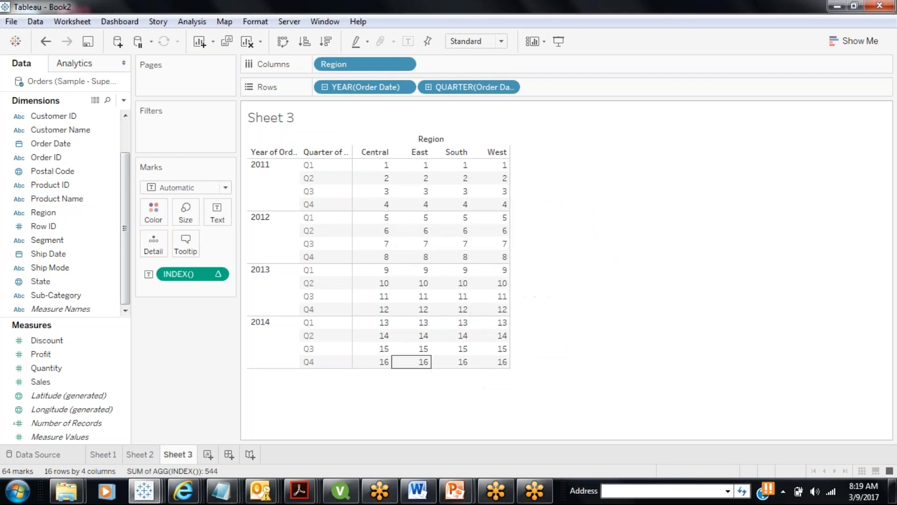
pyautogui.moveTo(61, 240); pyautogui.dragTo(464, 58)
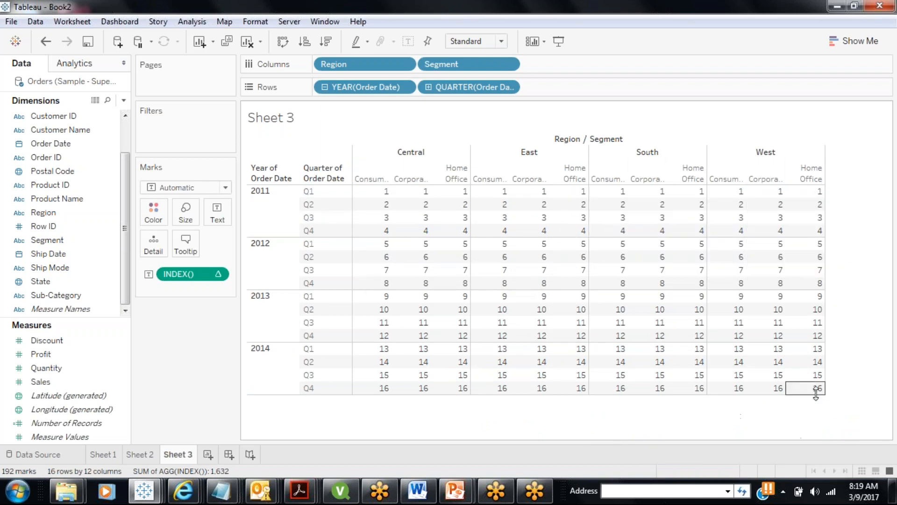
pyautogui.moveTo(816, 392)
pyautogui.moveTo(821, 302)
# - Compute the INDEX() calculation using Table (across)
pyautogui.moveTo(224, 274)
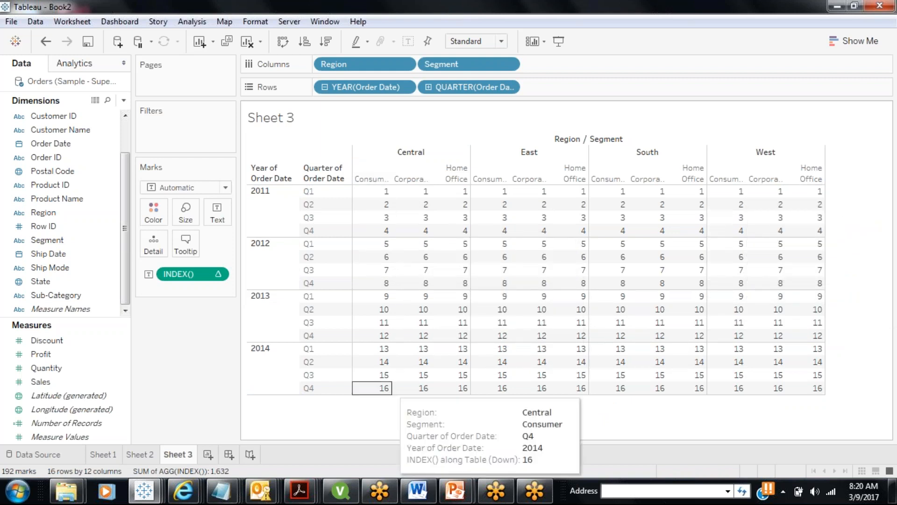
pyautogui.click(217, 274)
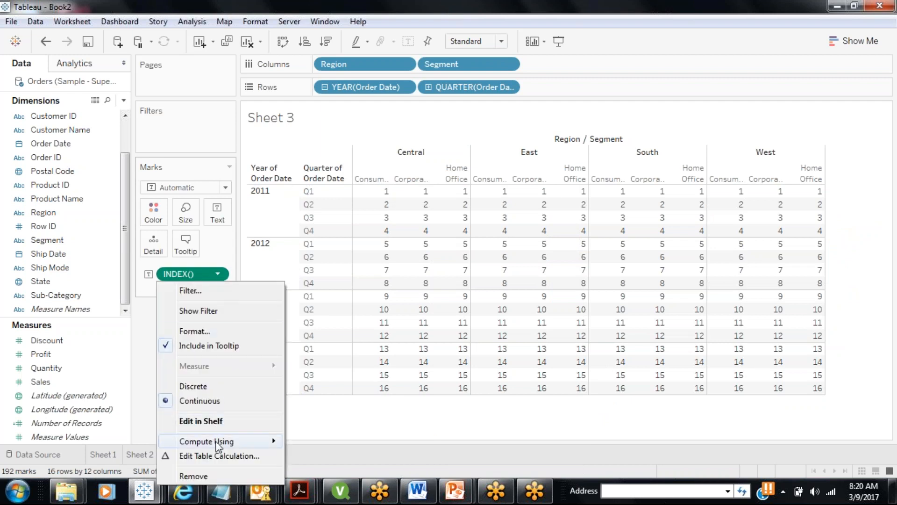
pyautogui.moveTo(216, 444)
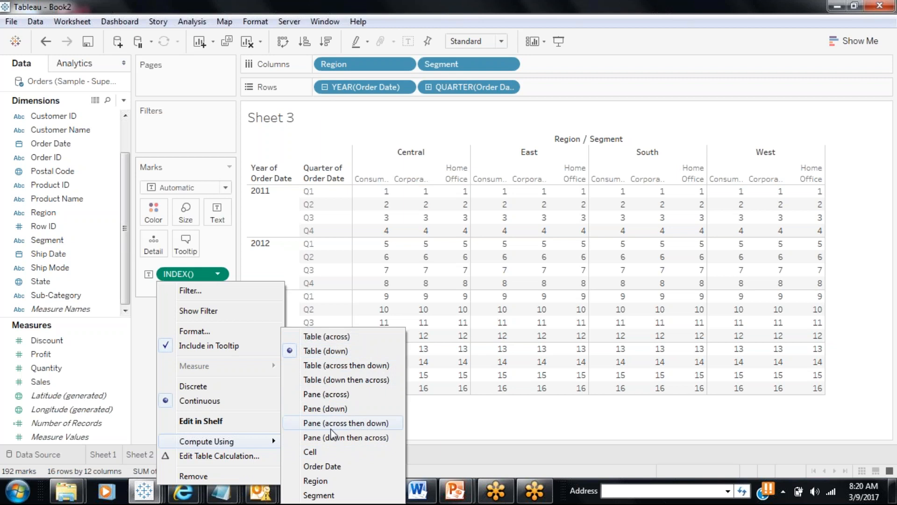
pyautogui.click(328, 338)
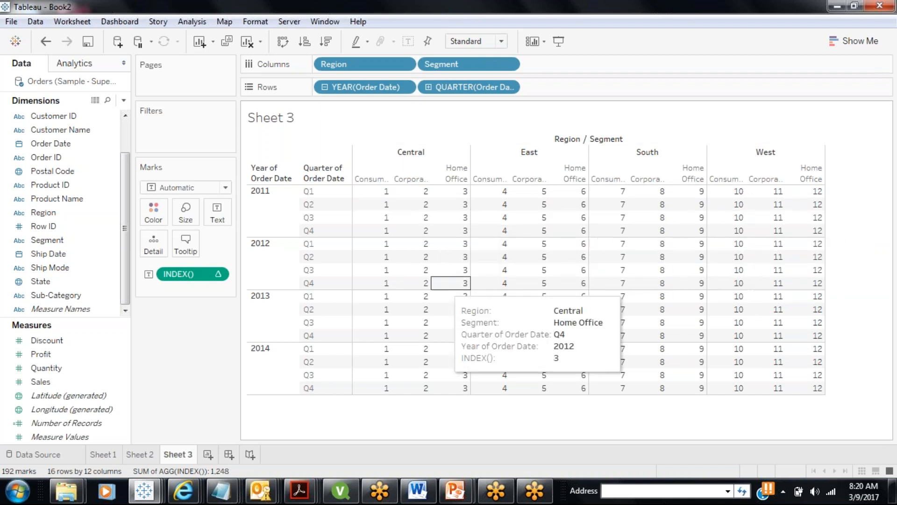
# - Switch the INDEX() calculation to compute using Table (down)
pyautogui.click(217, 276)
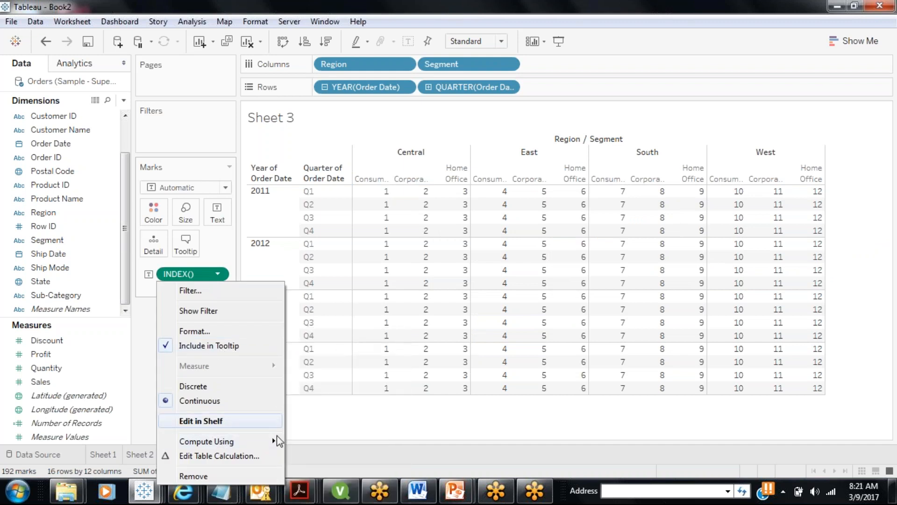
pyautogui.moveTo(276, 440)
pyautogui.click(346, 354)
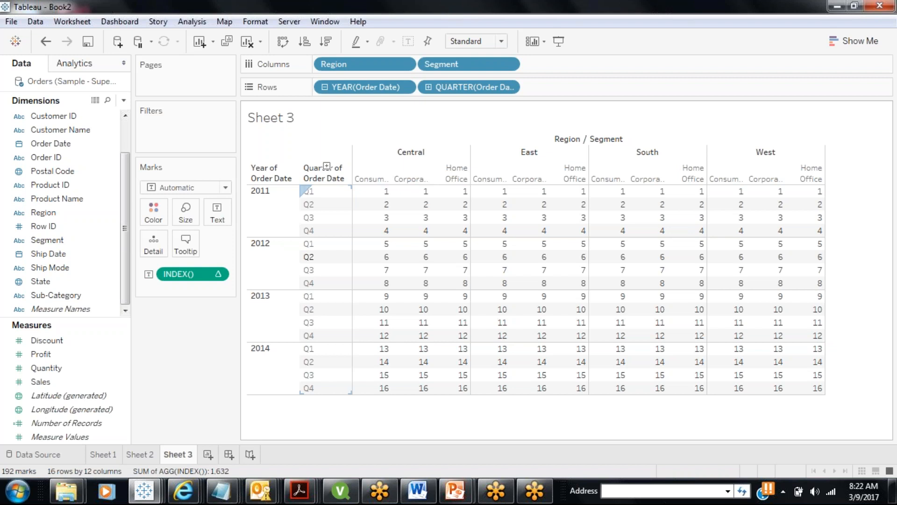
# - Examine the index values of 2011 Q1 across the regions and segments to see how Table (down) numbers each column
pyautogui.click(394, 191)
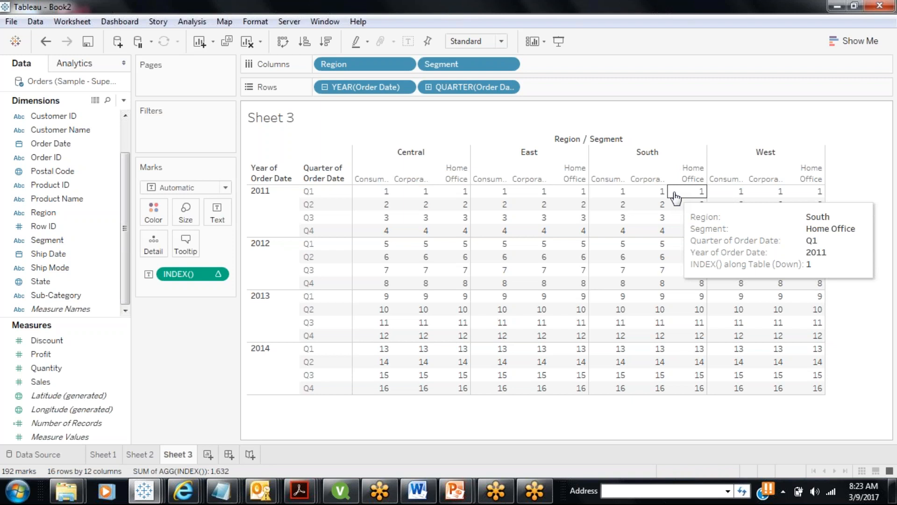
pyautogui.moveTo(375, 192)
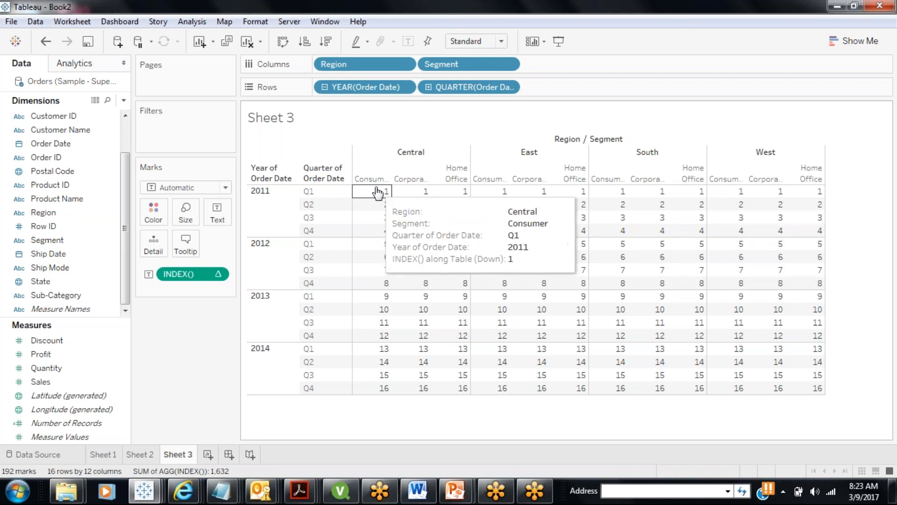
pyautogui.moveTo(420, 196)
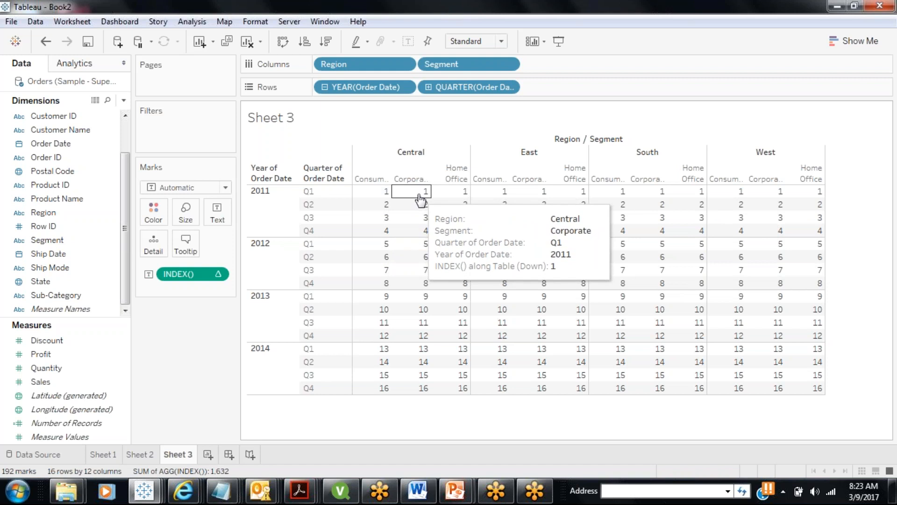
pyautogui.moveTo(454, 199)
pyautogui.moveTo(525, 194)
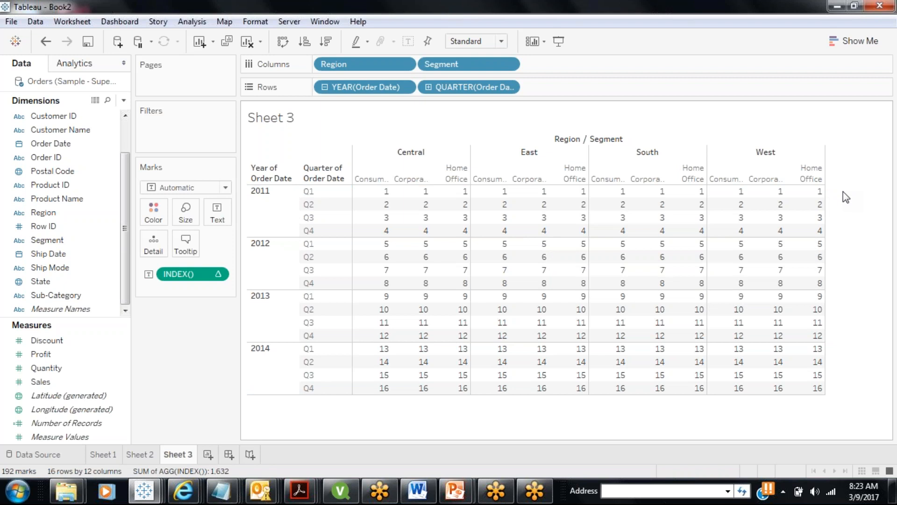
pyautogui.moveTo(555, 197)
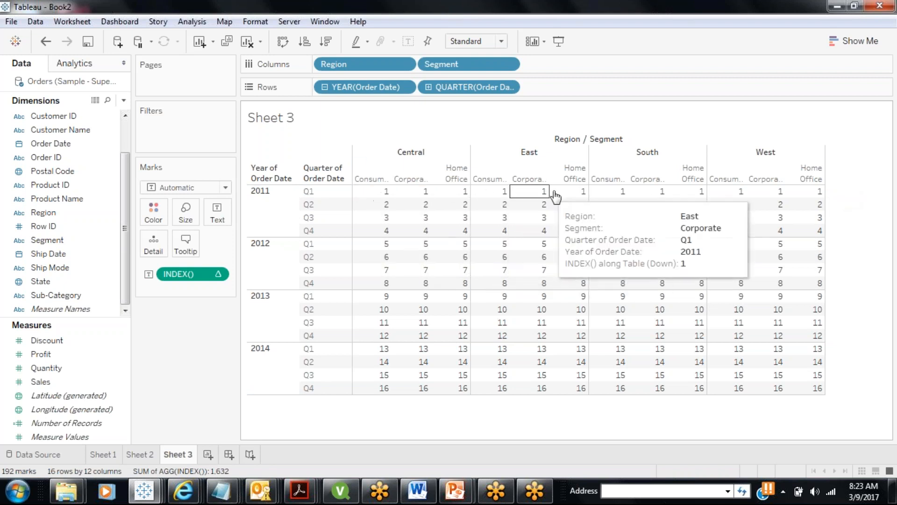
pyautogui.moveTo(666, 194)
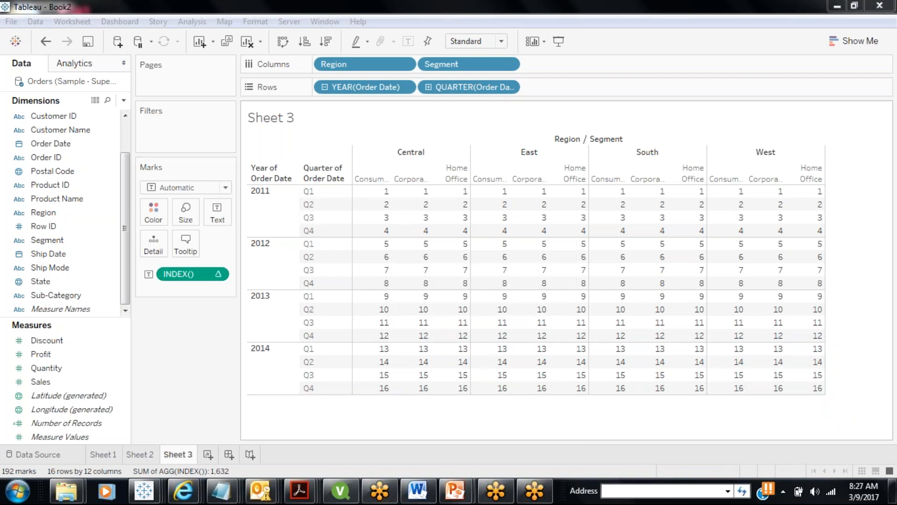
pyautogui.moveTo(386, 201)
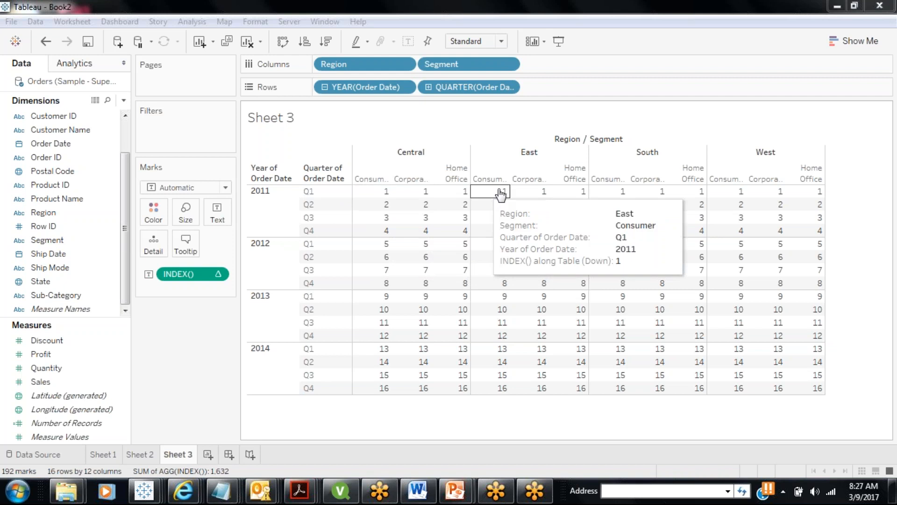
pyautogui.moveTo(740, 194)
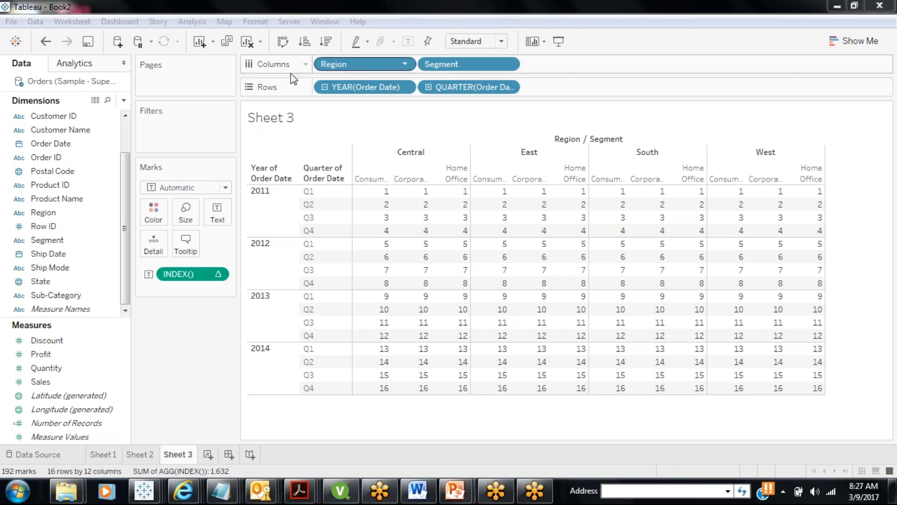
# - Set the INDEX() calculation to compute using Table (across then down)
pyautogui.click(218, 275)
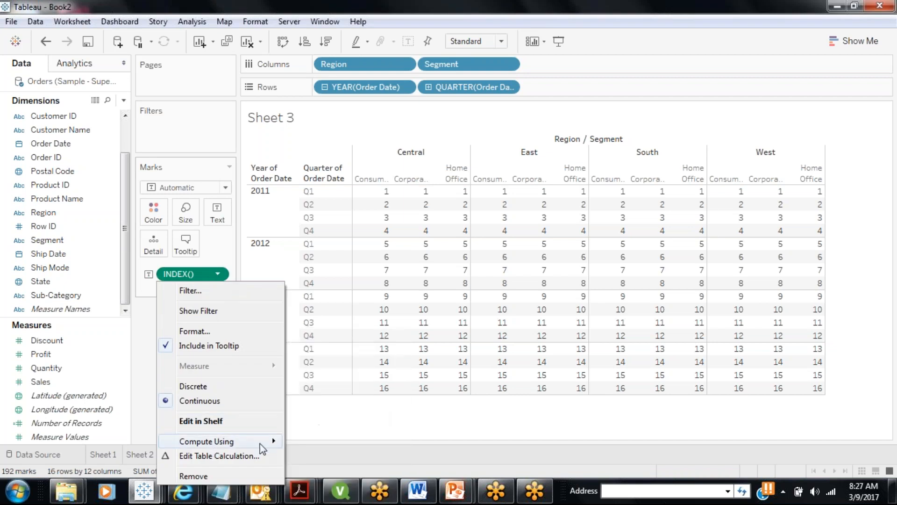
pyautogui.moveTo(263, 445)
pyautogui.click(332, 365)
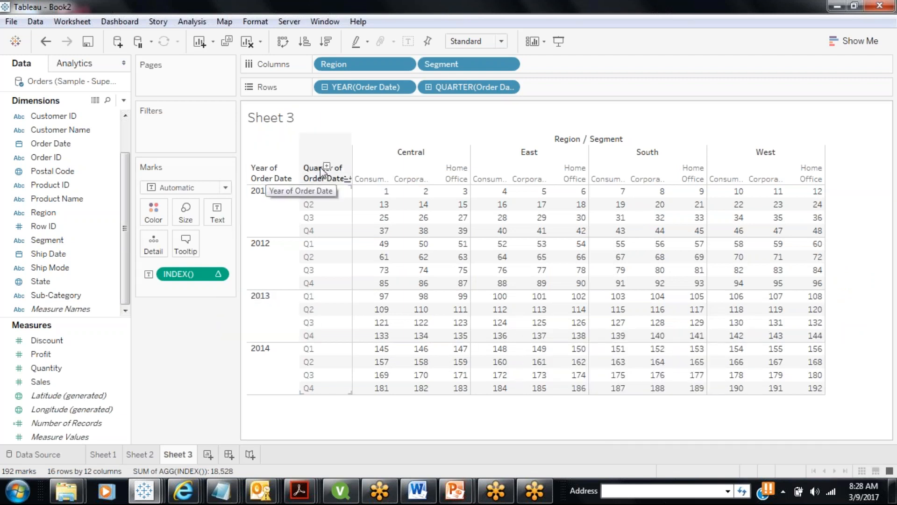
# - Change the INDEX() calculation's direction to Table (down then across)
pyautogui.click(218, 274)
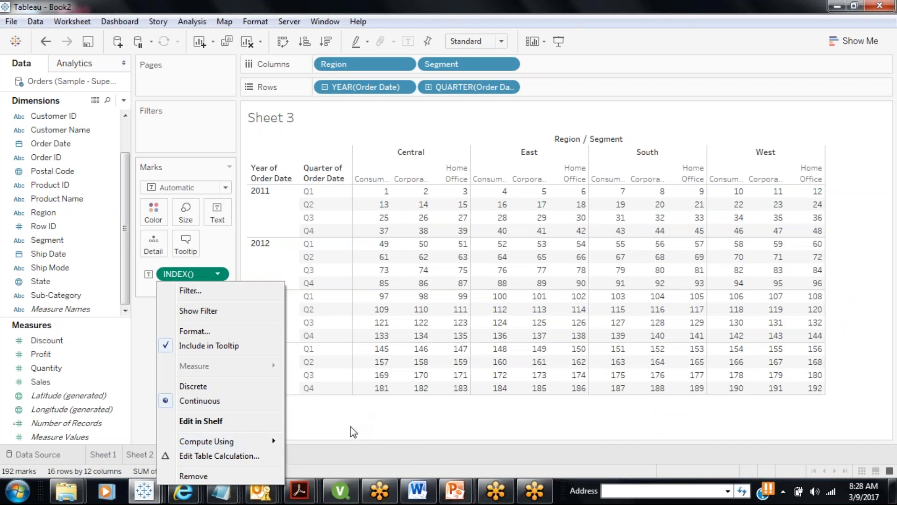
pyautogui.moveTo(252, 441)
pyautogui.click(326, 387)
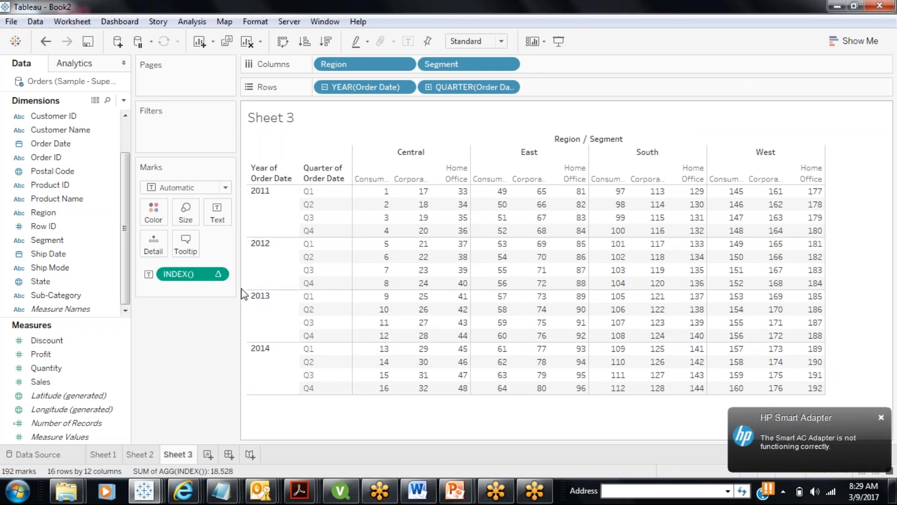
# - Compute the INDEX() calculation using Pane (across) and inspect the 2011 Q1 values within the Central region
pyautogui.click(217, 274)
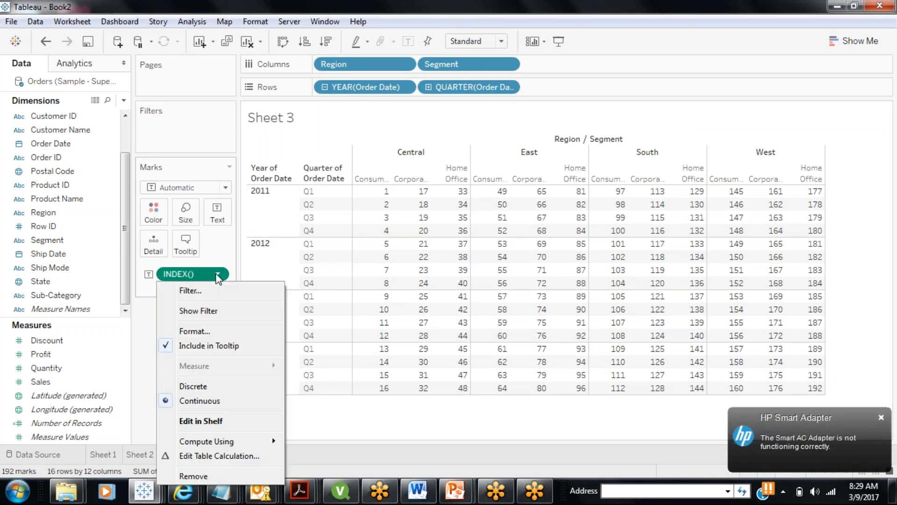
pyautogui.moveTo(283, 438)
pyautogui.click(338, 395)
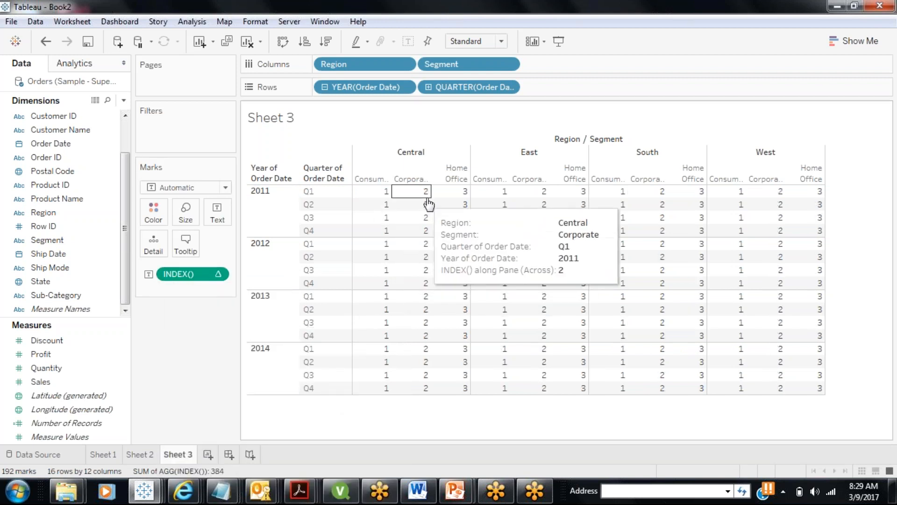
pyautogui.moveTo(447, 192)
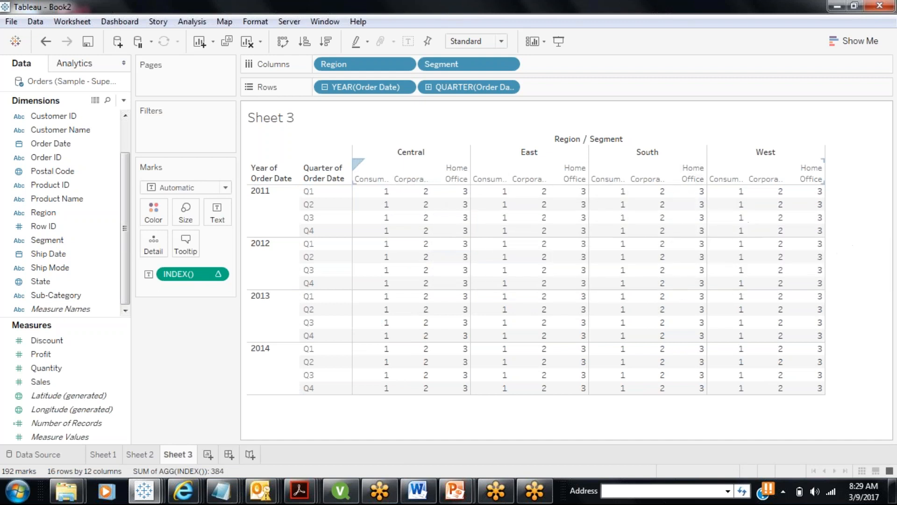
pyautogui.moveTo(383, 200)
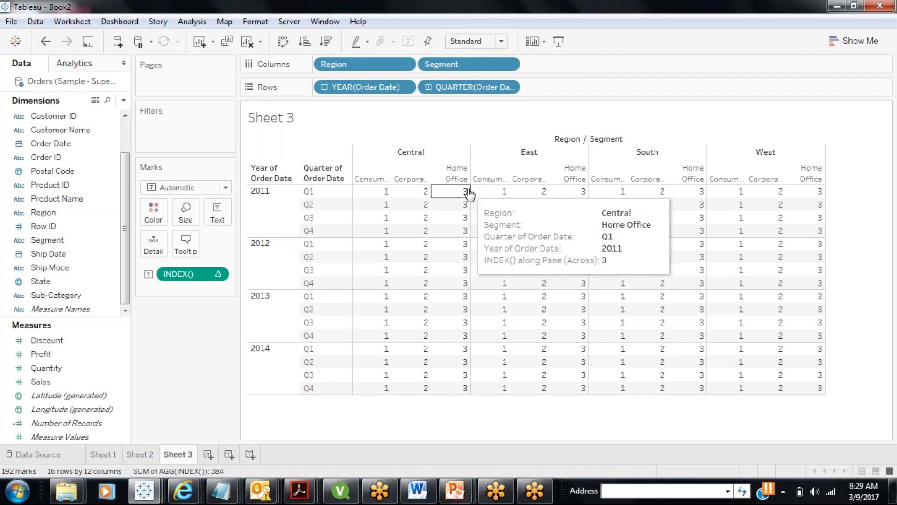
# - Set the INDEX() calculation to compute using Pane (down)
pyautogui.click(218, 275)
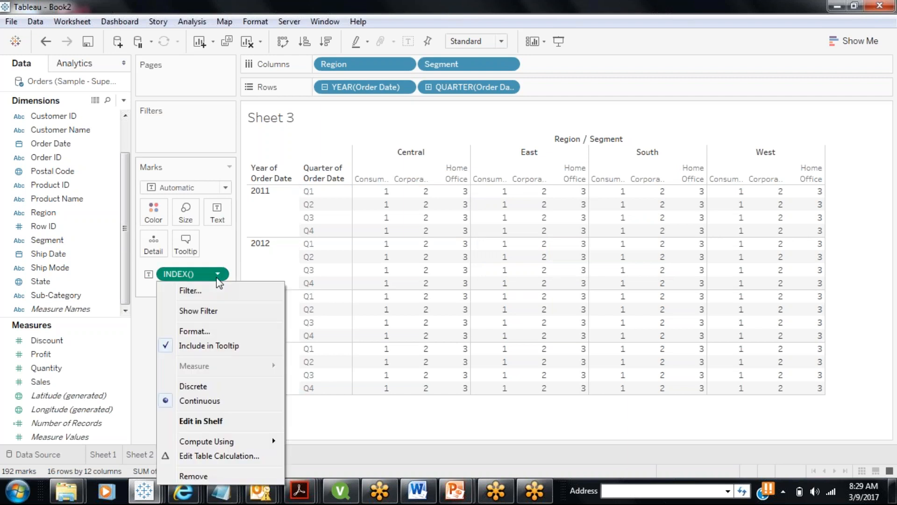
pyautogui.moveTo(234, 441)
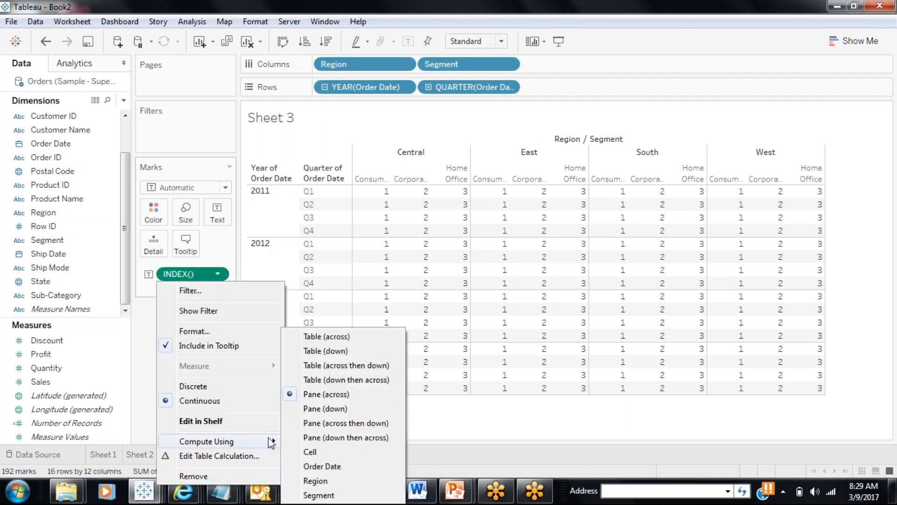
pyautogui.click(316, 409)
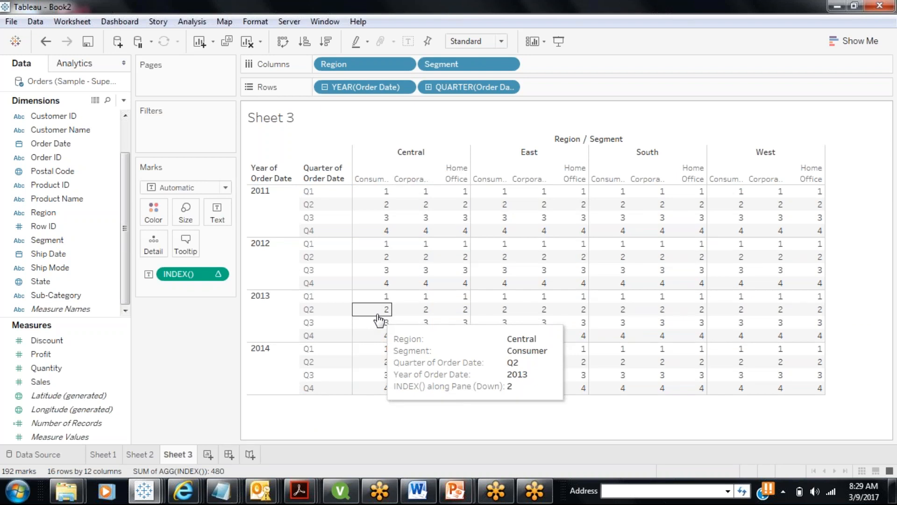
# - Set the INDEX() calculation to compute using Pane (across then down) and inspect the Central region's 2011 pane
pyautogui.click(525, 19)
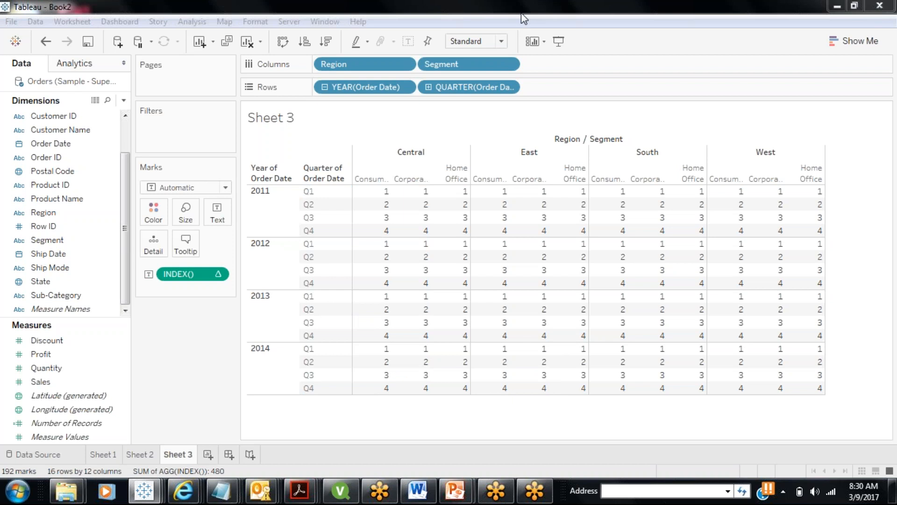
pyautogui.click(218, 275)
pyautogui.moveTo(210, 441)
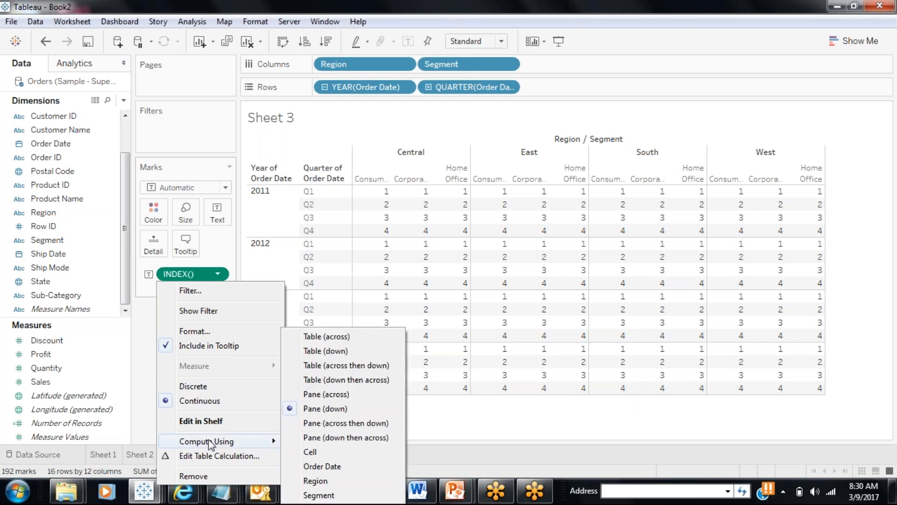
pyautogui.click(345, 423)
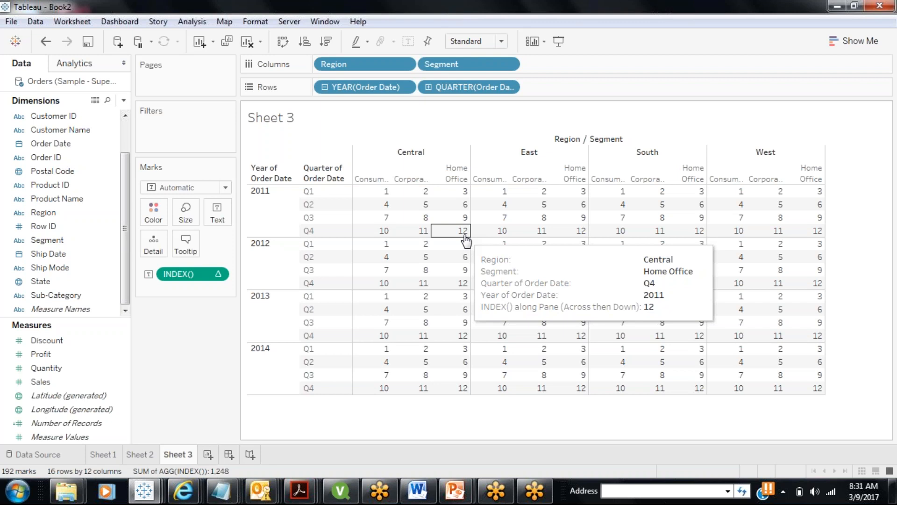
# - Switch the INDEX() calculation's direction to Pane (down then across) and check the numbering within the Central region
pyautogui.click(218, 274)
pyautogui.moveTo(219, 441)
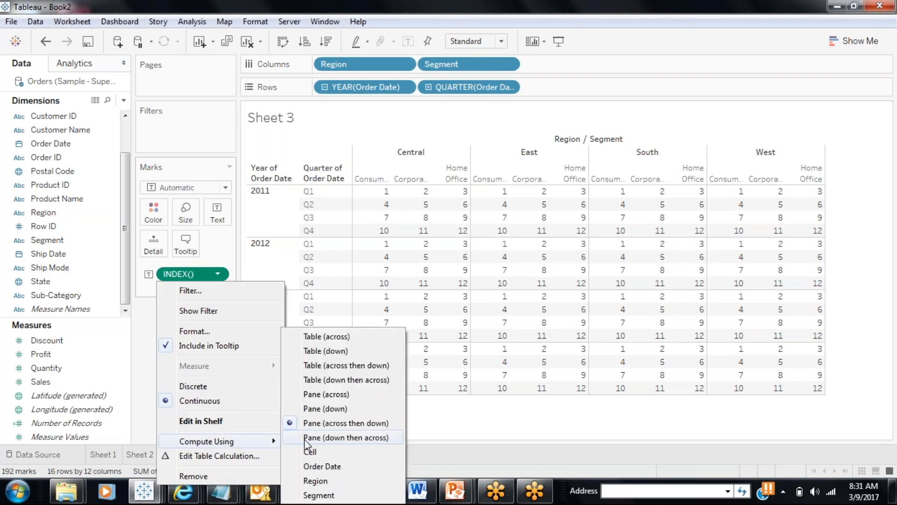
pyautogui.click(306, 439)
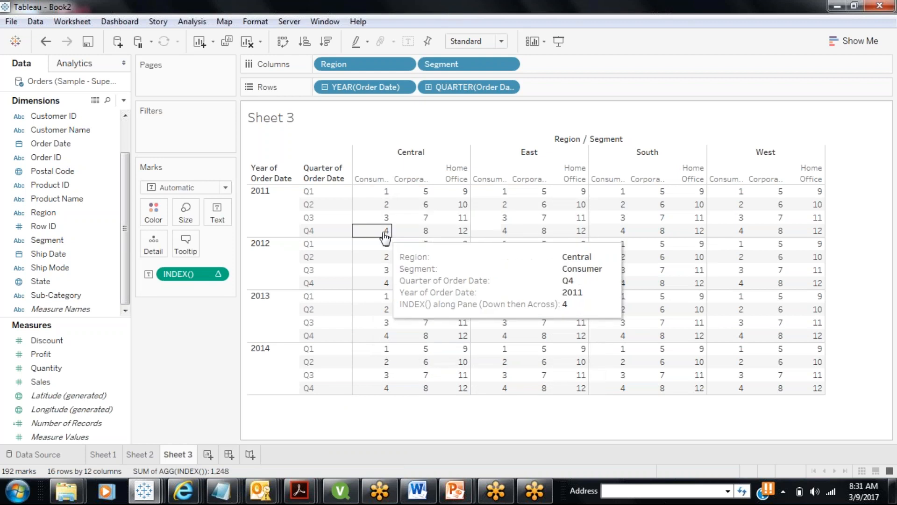
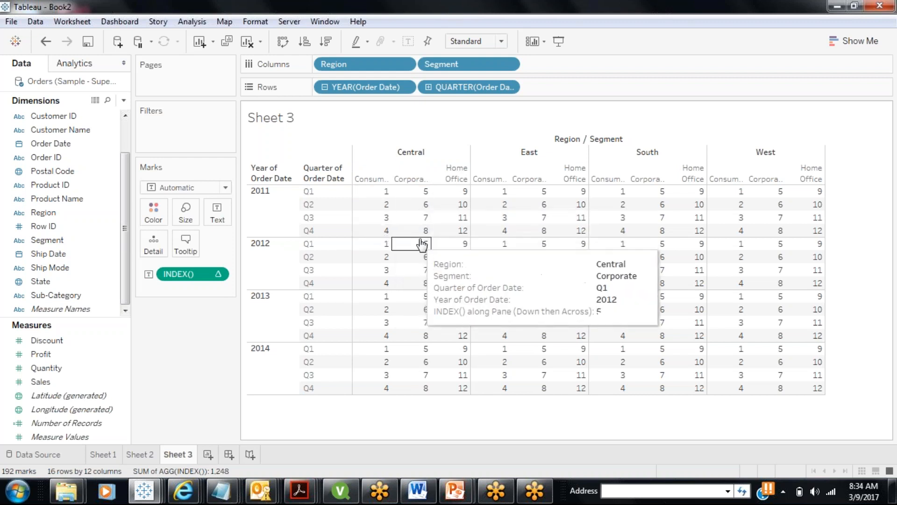
# - Compute the INDEX() calculation using Cell
pyautogui.click(218, 274)
pyautogui.moveTo(207, 439)
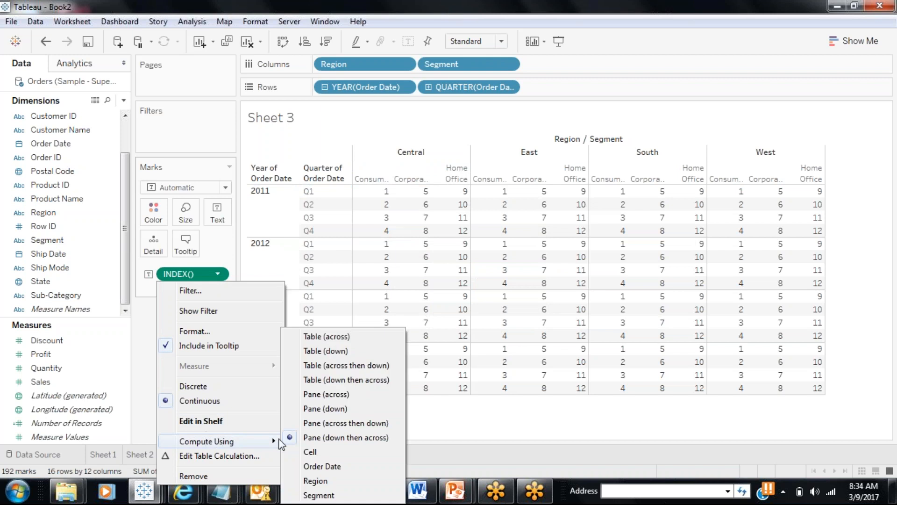
pyautogui.click(299, 453)
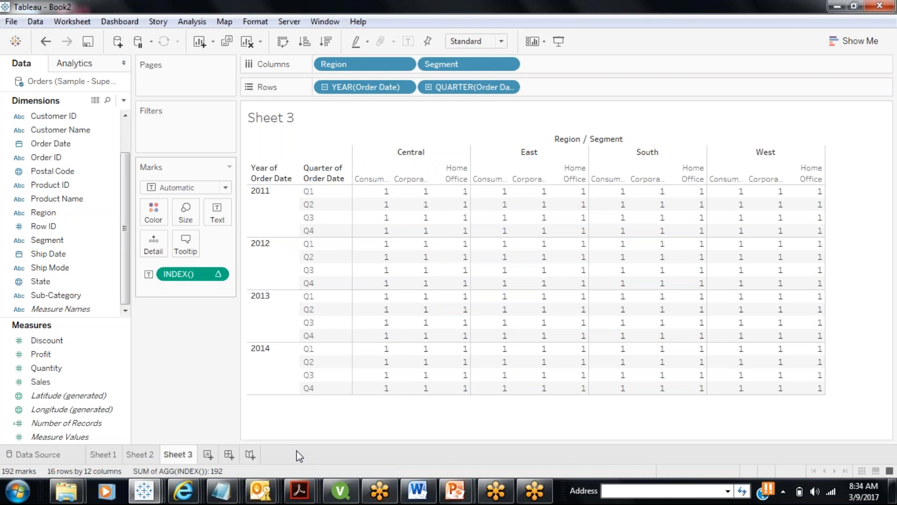
# - Replace the INDEX() expression on the Marks card with SUM(Sales)
pyautogui.doubleClick(192, 280)
pyautogui.moveTo(186, 275); pyautogui.dragTo(147, 277)
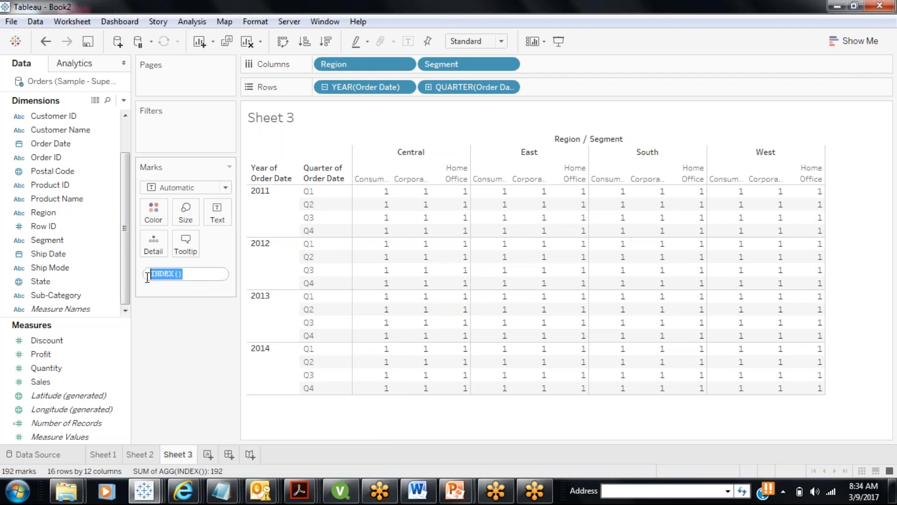
pyautogui.write('SUM')
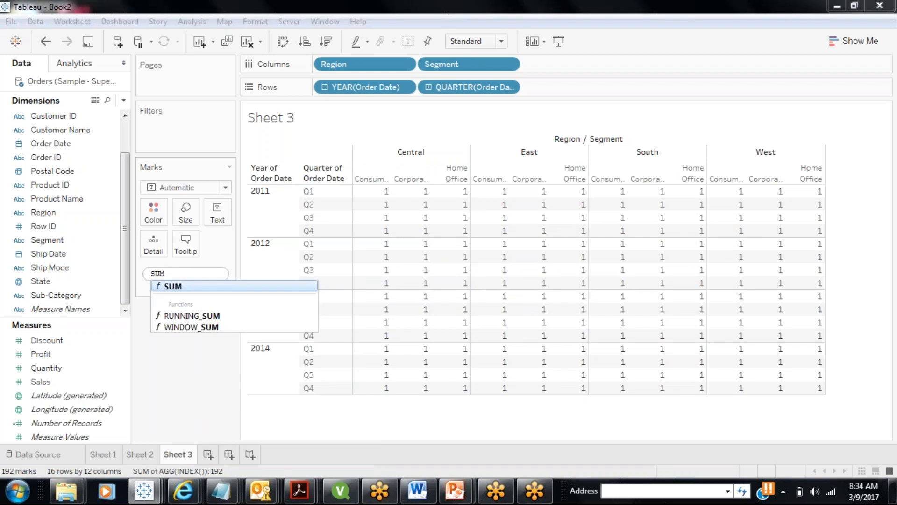
pyautogui.write('(Sales)')
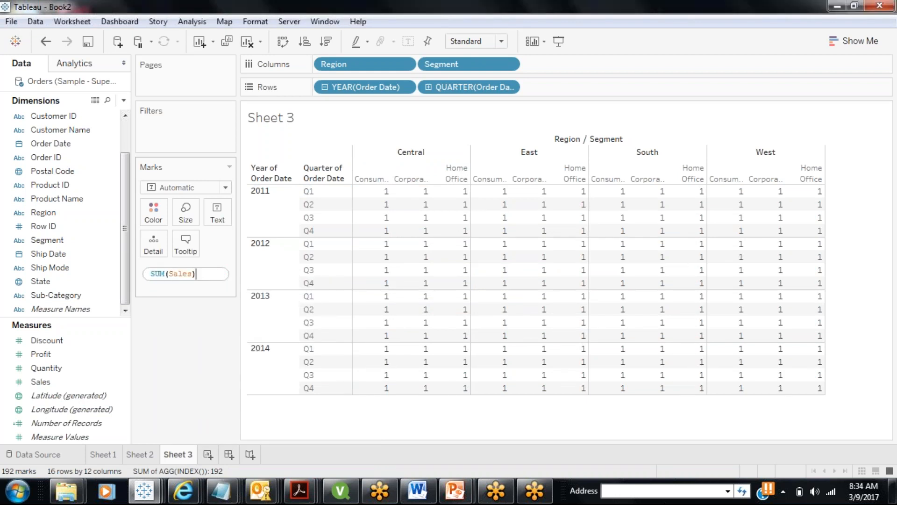
pyautogui.press('Return')
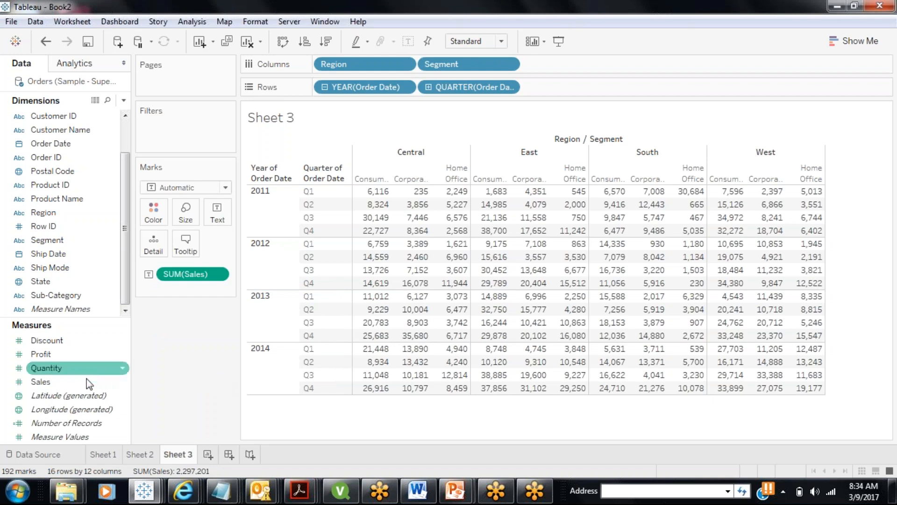
# - Apply a Running Total quick table calculation to SUM(Sales), and add the plain Sales measure as a second text label
pyautogui.click(222, 275)
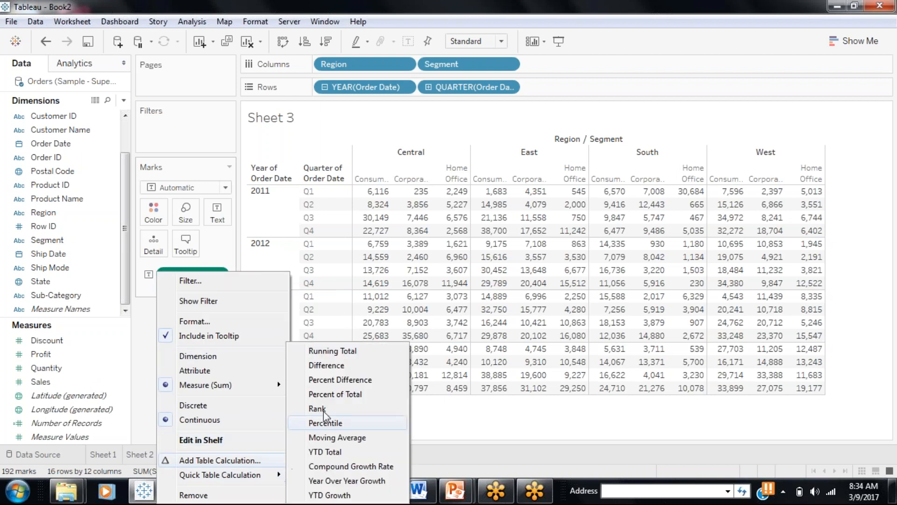
pyautogui.moveTo(265, 475)
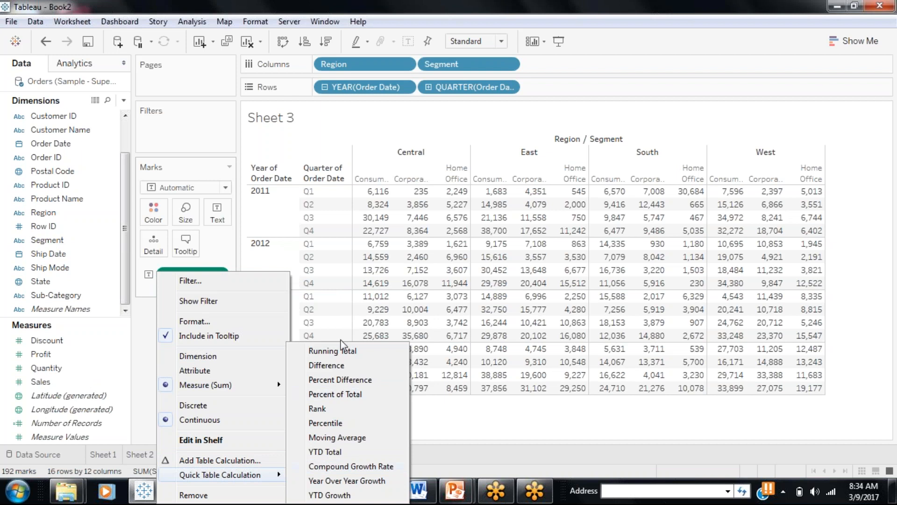
pyautogui.click(333, 354)
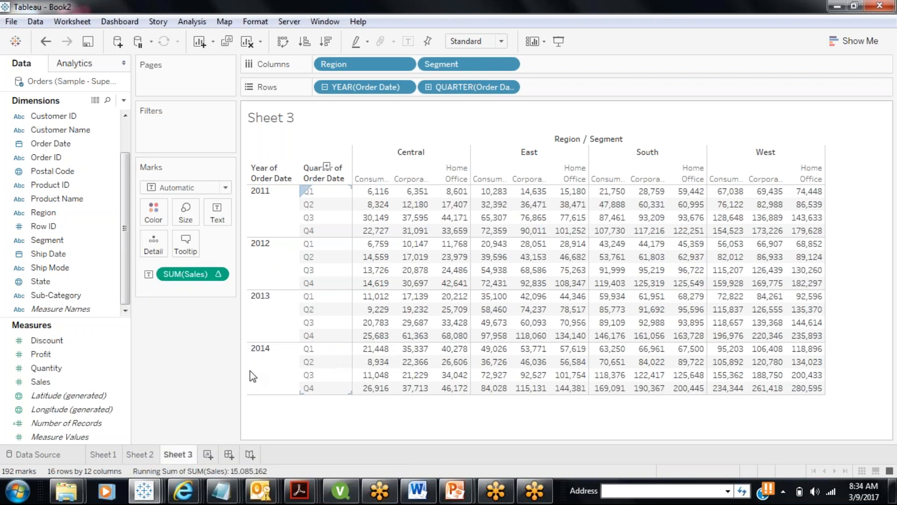
pyautogui.moveTo(73, 386); pyautogui.dragTo(217, 211)
# - Compare the running sum with the plain sales across the 2011 Q1 row and check the calculation's Compute Using direction
pyautogui.moveTo(422, 268)
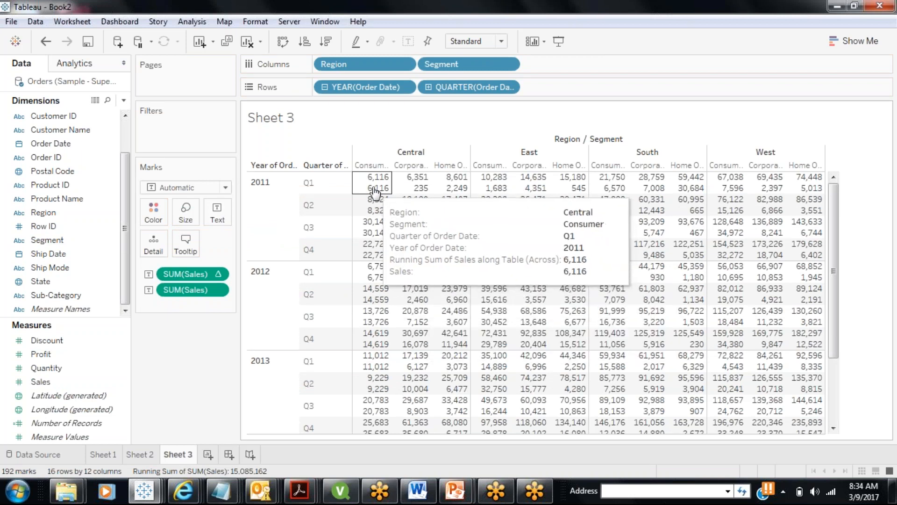
pyautogui.moveTo(447, 191)
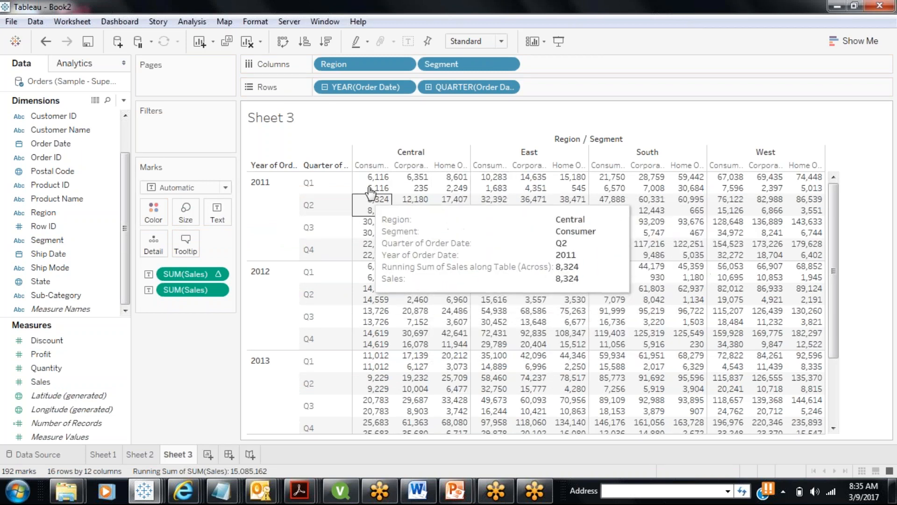
pyautogui.moveTo(410, 182)
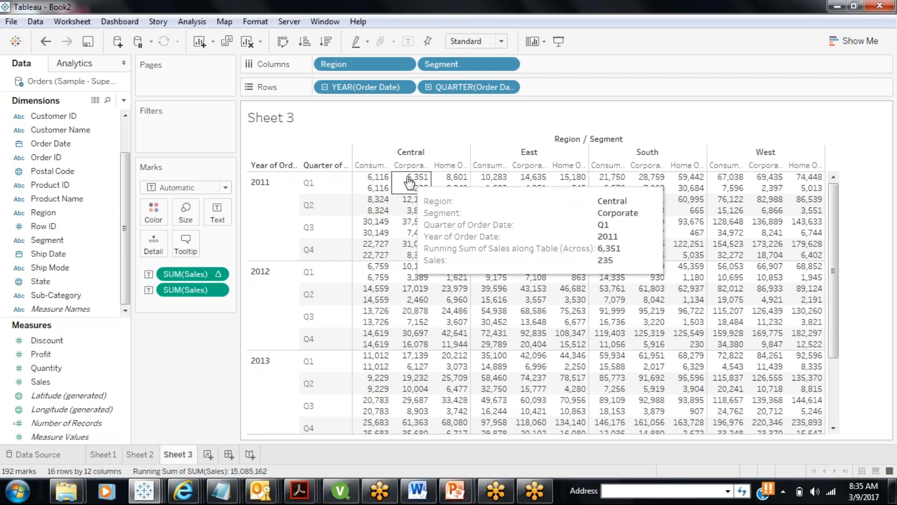
pyautogui.moveTo(394, 200)
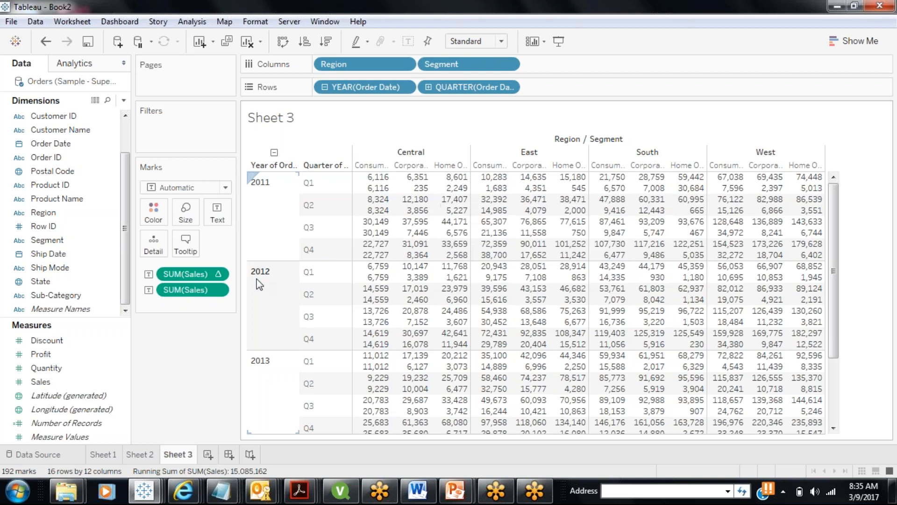
pyautogui.click(223, 274)
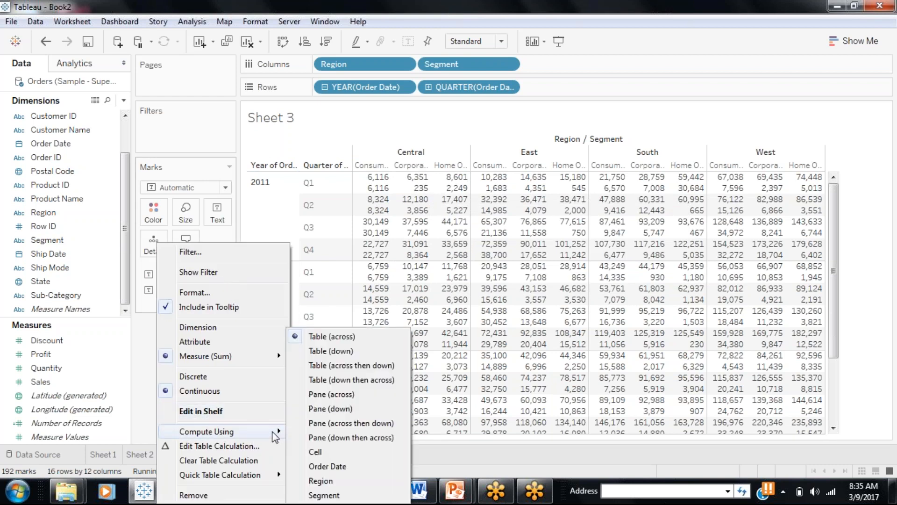
pyautogui.click(144, 392)
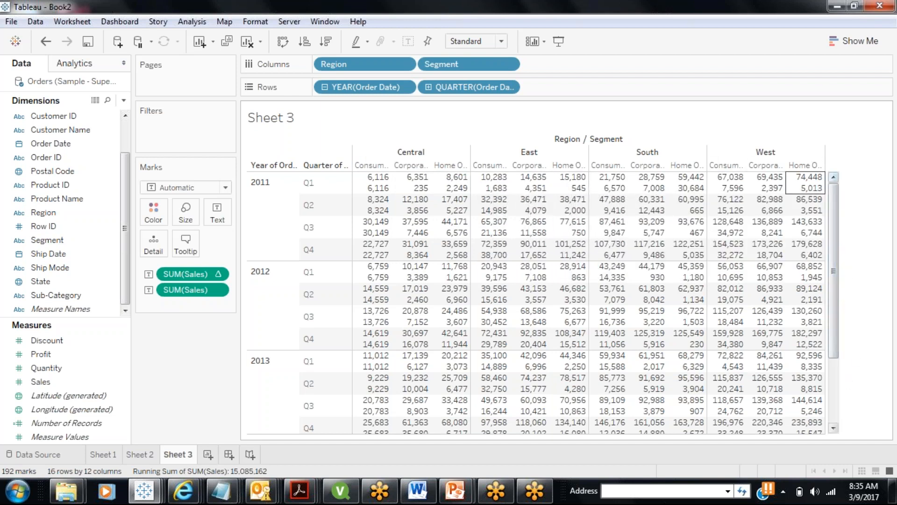
pyautogui.moveTo(813, 188)
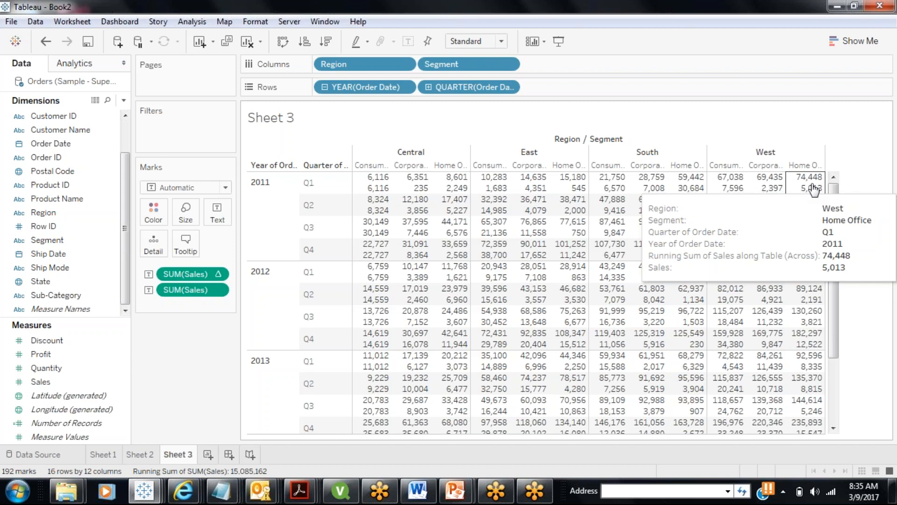
# - Change the SUM(Sales) quick table calculation to Difference and inspect the differences across the 2011 rows
pyautogui.click(218, 274)
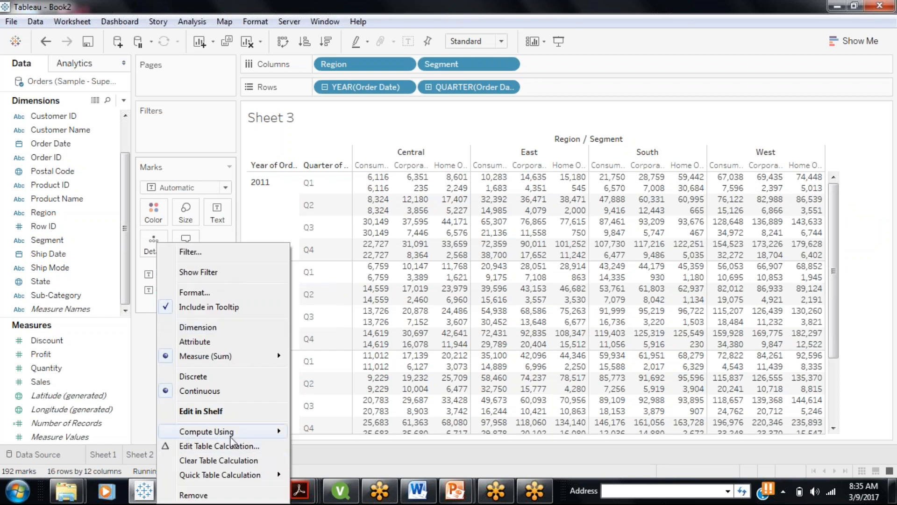
pyautogui.moveTo(231, 475)
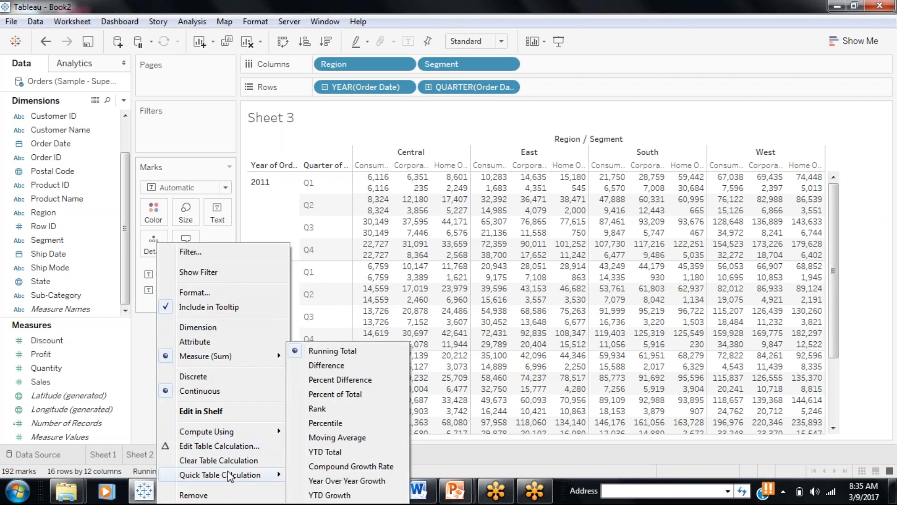
pyautogui.click(338, 371)
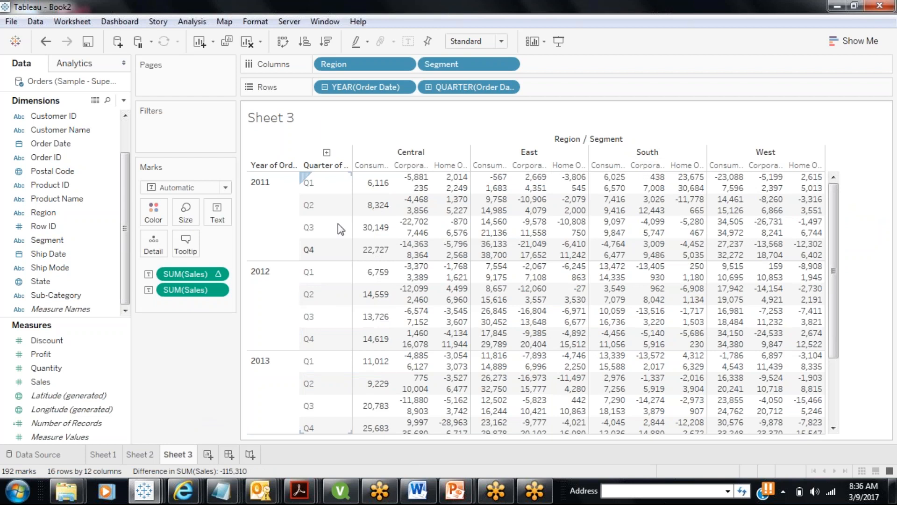
pyautogui.moveTo(403, 191)
pyautogui.moveTo(445, 182)
pyautogui.moveTo(725, 183)
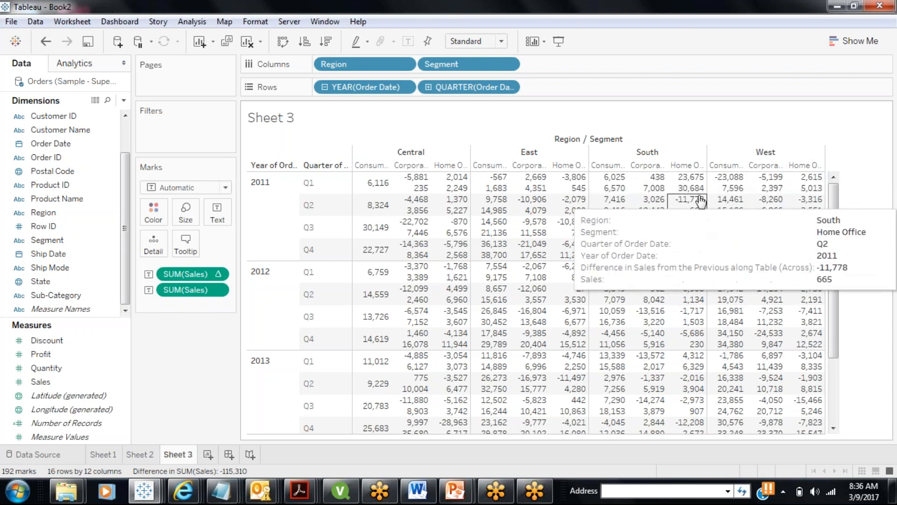
pyautogui.moveTo(696, 185)
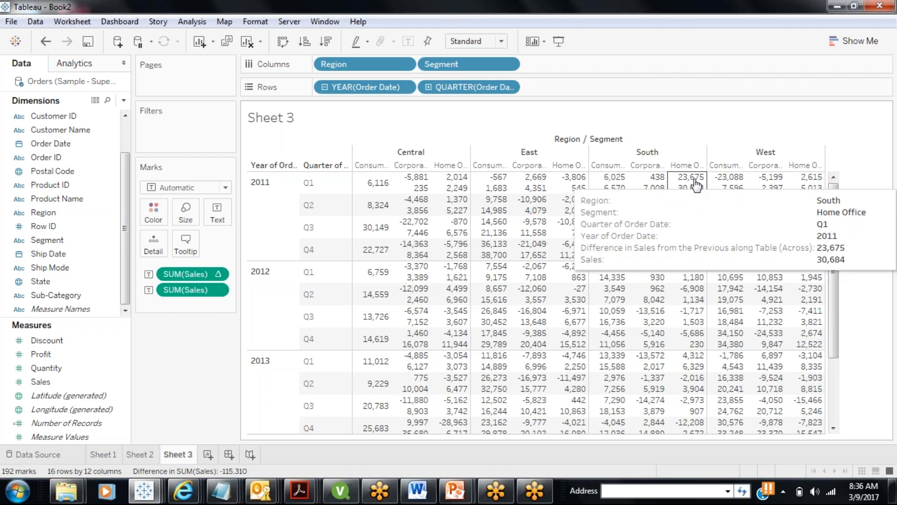
pyautogui.moveTo(661, 186)
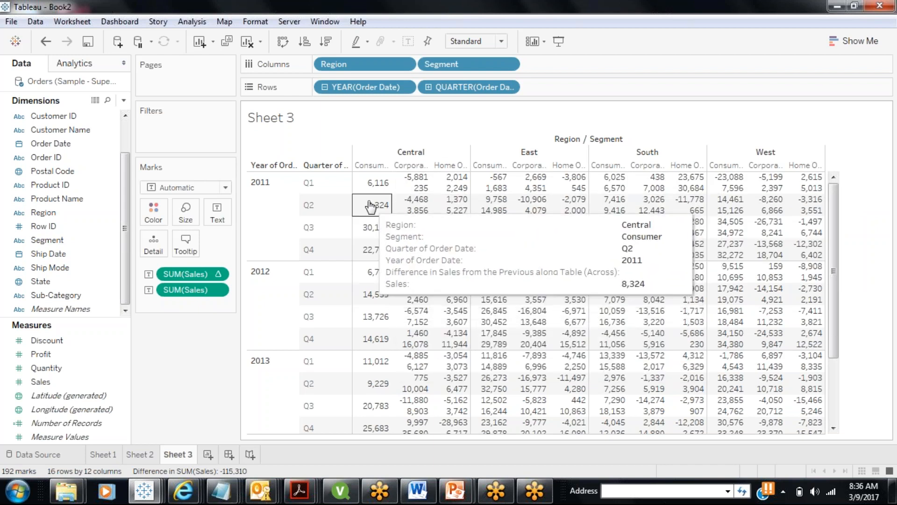
# - Set the Difference calculation to compute using Table (down) and inspect the 2011 and 2012 values in the Central region
pyautogui.click(217, 275)
pyautogui.moveTo(232, 416)
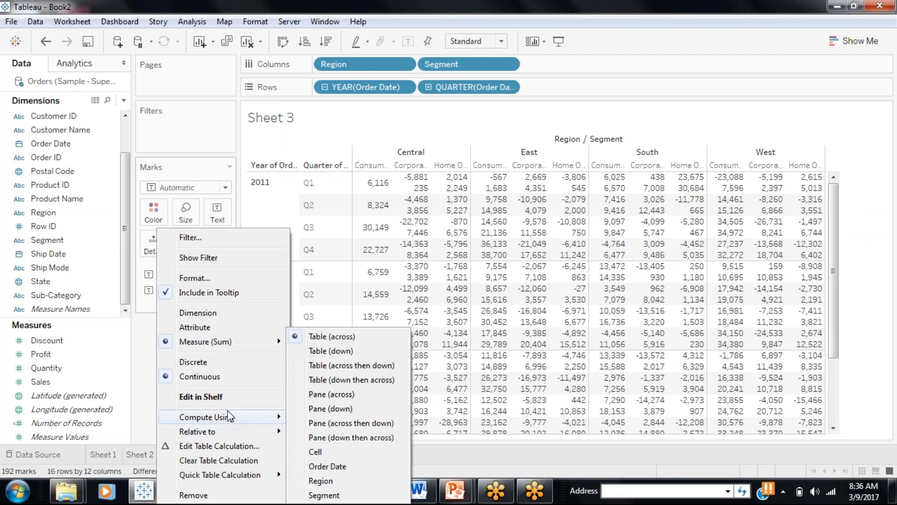
pyautogui.click(321, 350)
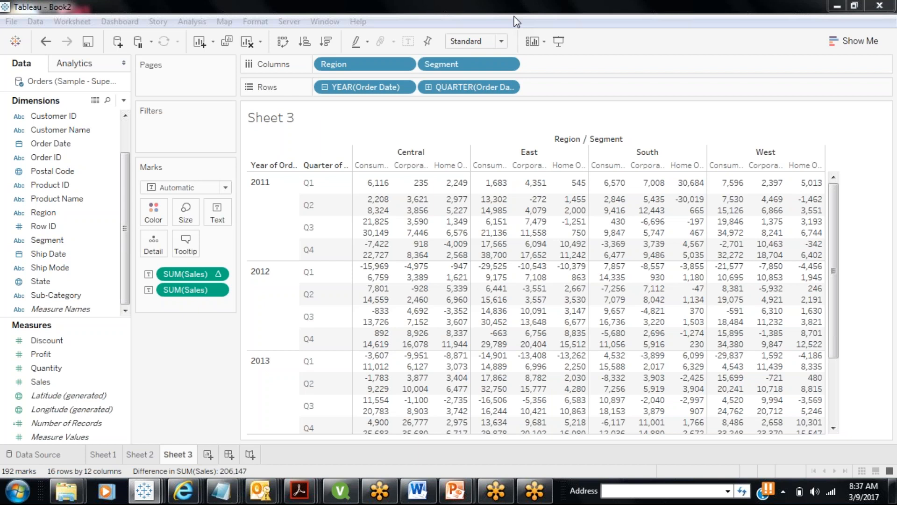
pyautogui.moveTo(372, 253)
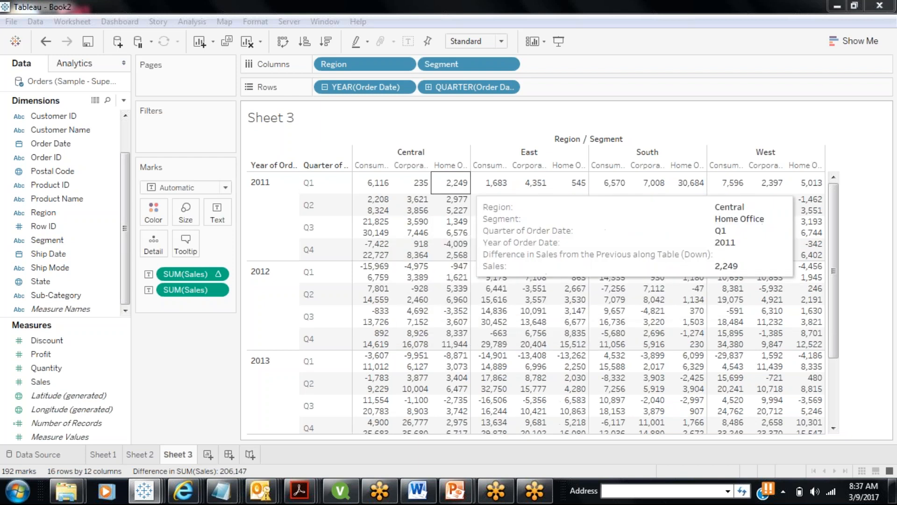
pyautogui.moveTo(400, 217)
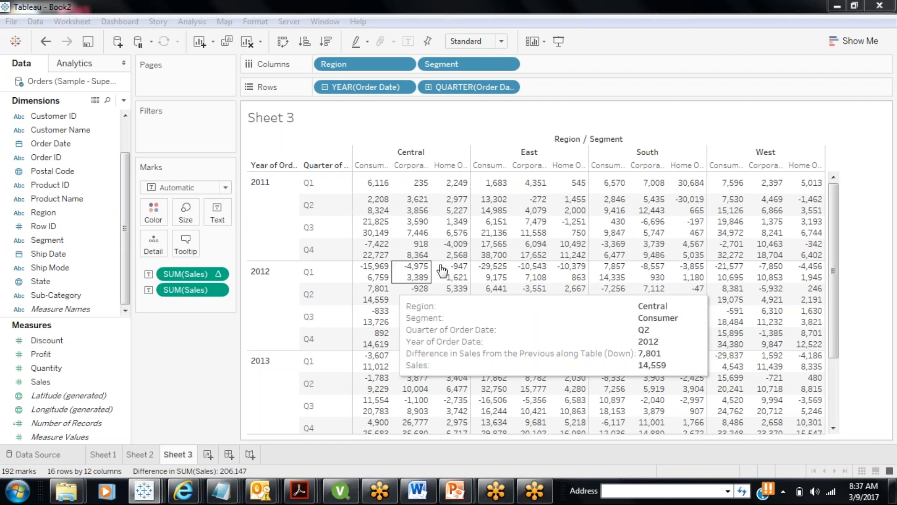
# - Switch the SUM(Sales) quick table calculation from Difference back to Running Total
pyautogui.rightClick(222, 277)
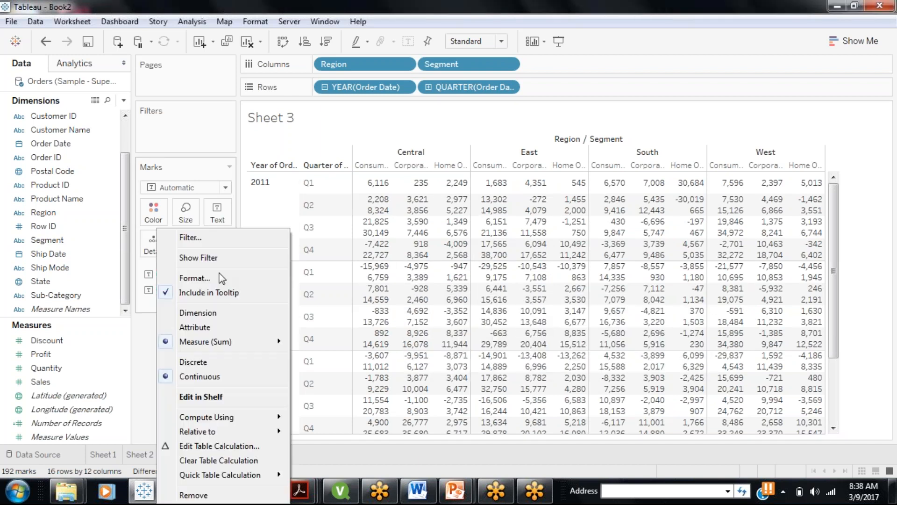
pyautogui.moveTo(237, 475)
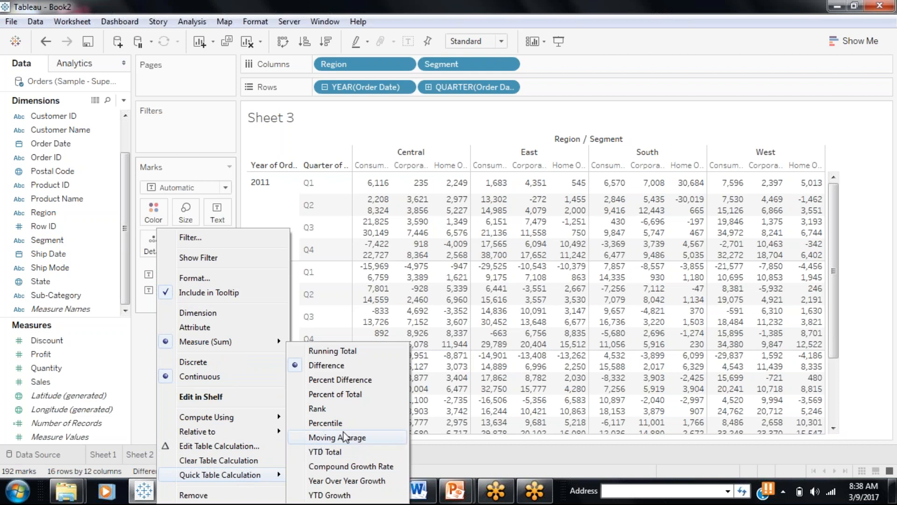
pyautogui.click(340, 351)
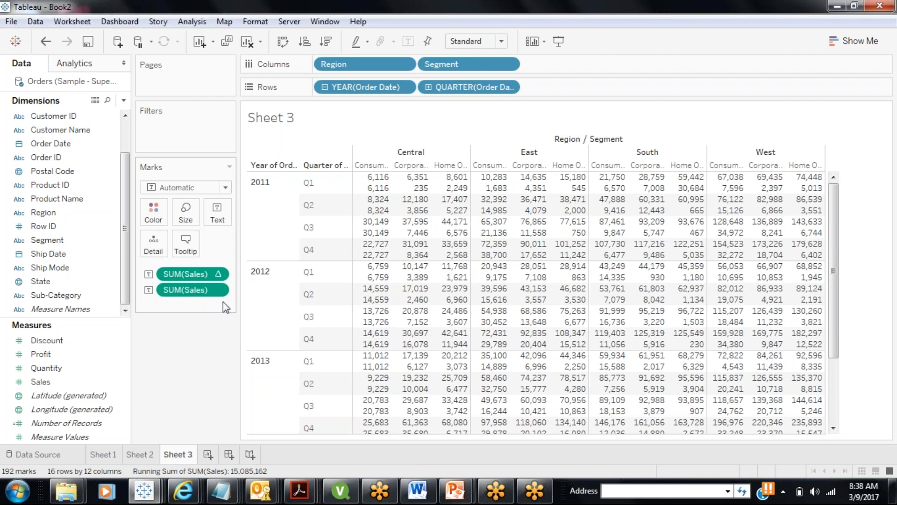
# - Set the SUM(Sales) Running Total to compute using Pane (across) and inspect how it accumulates across the segments within each region
pyautogui.click(217, 274)
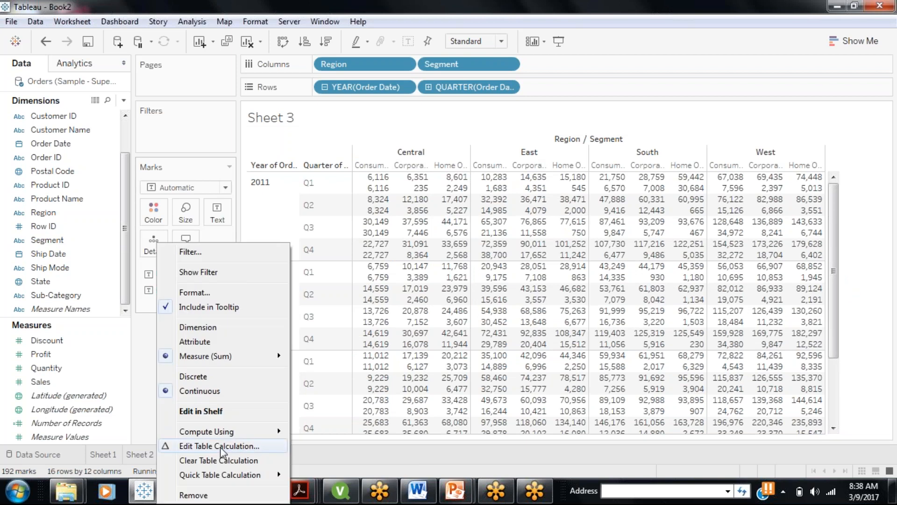
pyautogui.moveTo(201, 431)
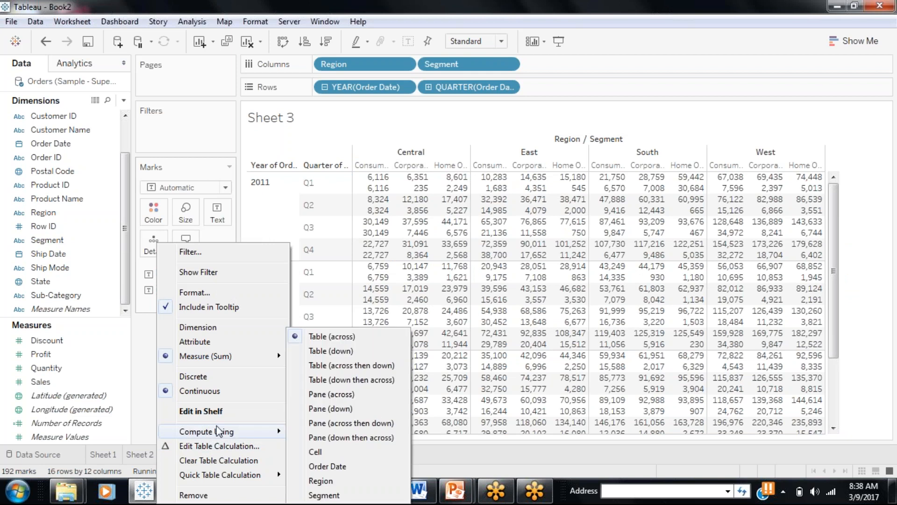
pyautogui.click(350, 396)
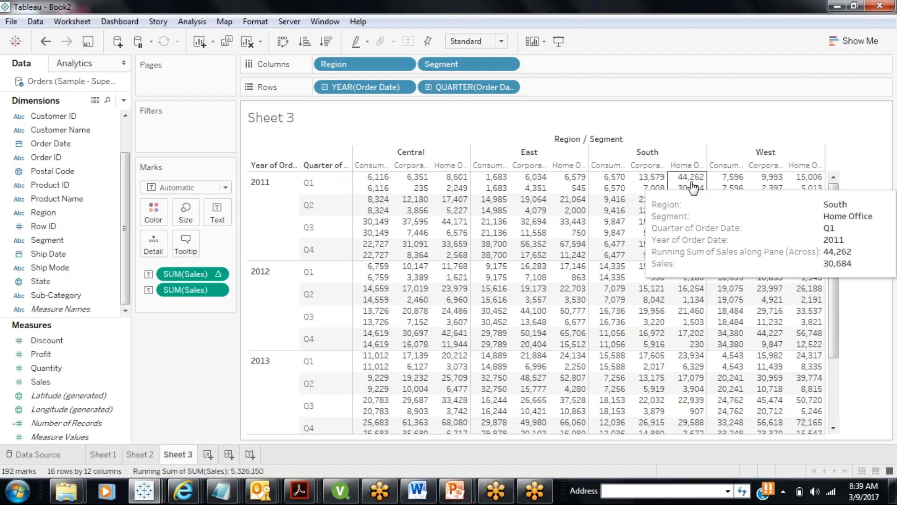
pyautogui.rightClick(217, 274)
pyautogui.click(360, 140)
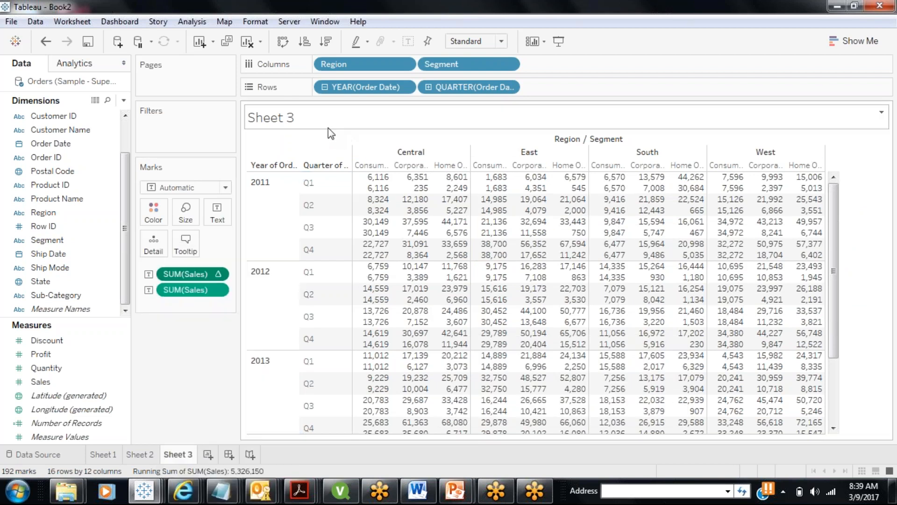
pyautogui.moveTo(374, 224)
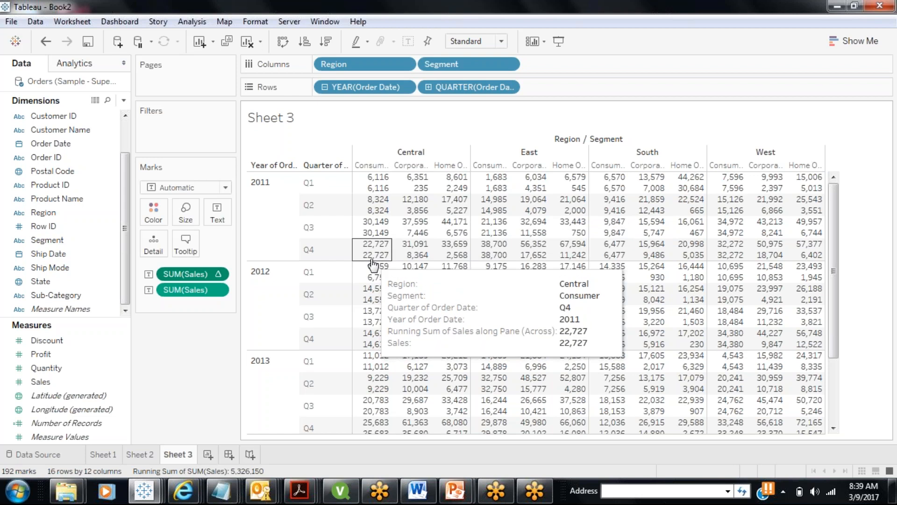
# - Set the Running Total to compute using Pane (down) and inspect how it accumulates over the 2011 quarters in the Central region
pyautogui.click(216, 275)
pyautogui.moveTo(250, 430)
pyautogui.click(323, 409)
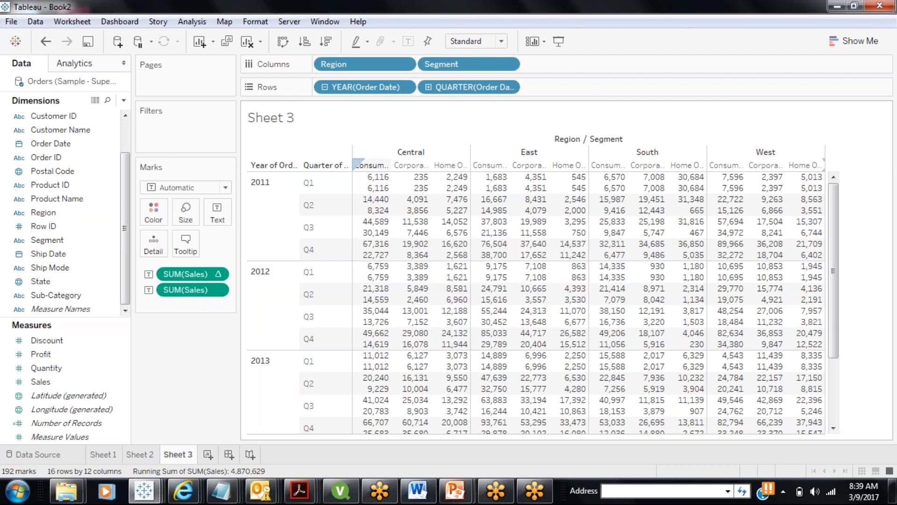
pyautogui.moveTo(383, 275)
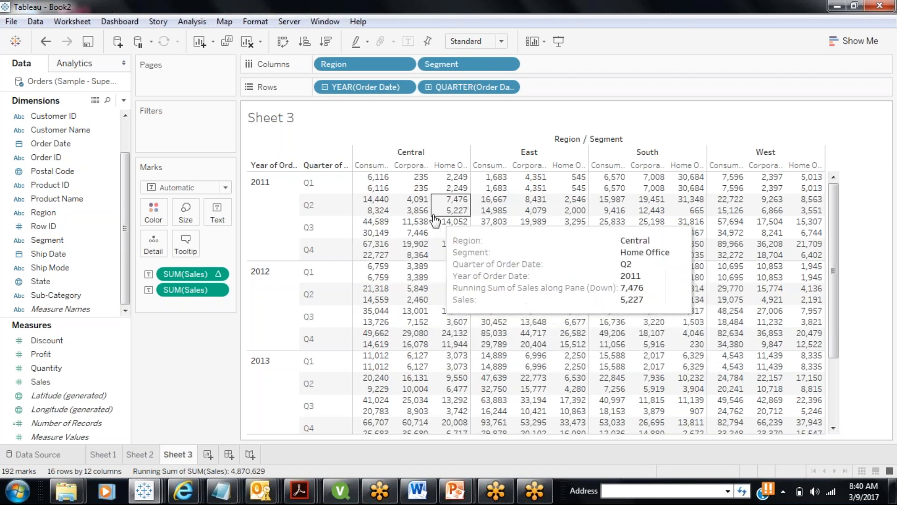
# - Set the Running Total to compute using Pane (across then down) and inspect the 2011 values in the Central and East regions
pyautogui.rightClick(215, 274)
pyautogui.moveTo(229, 430)
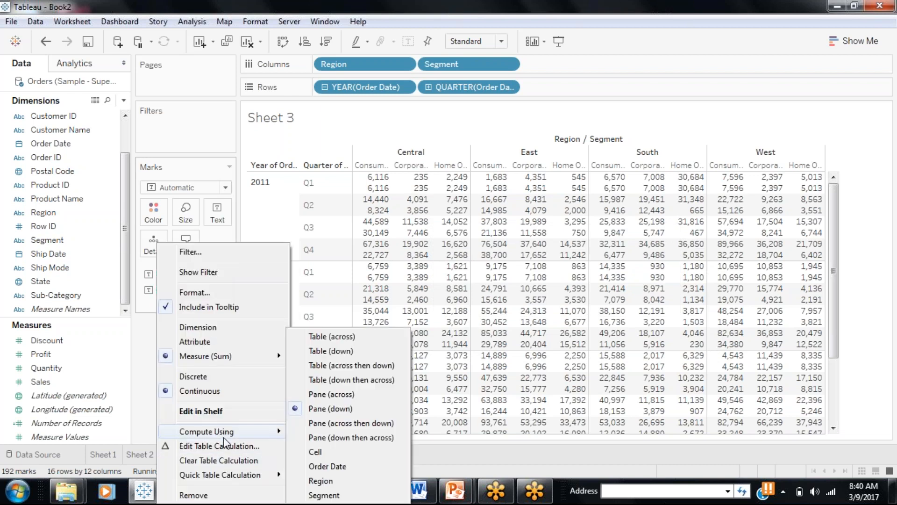
pyautogui.click(337, 427)
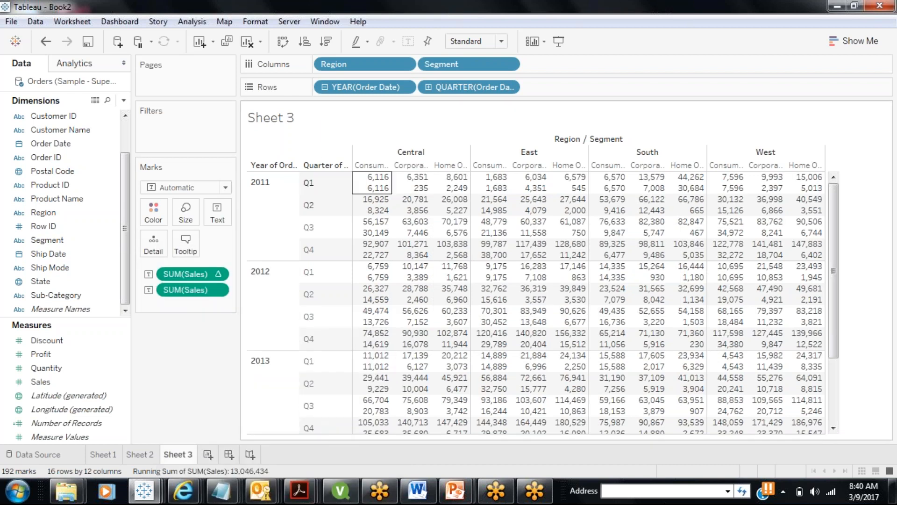
pyautogui.moveTo(378, 196)
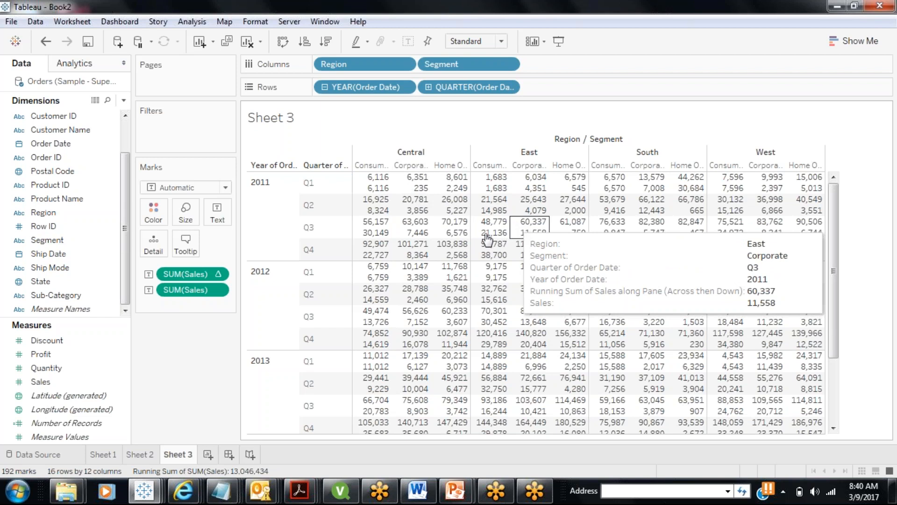
# - Set the Running Total to compute using Cell for comparison with the plain sales, and return it to Table (across)
pyautogui.click(220, 274)
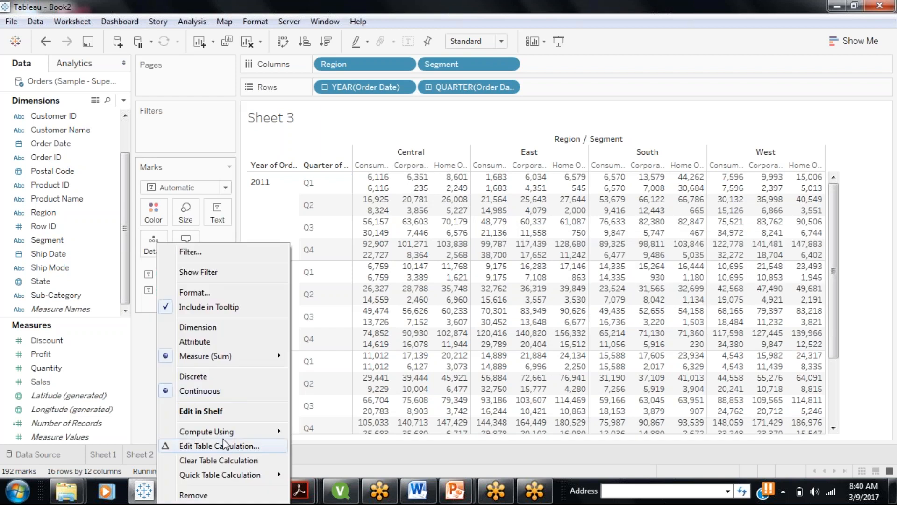
pyautogui.click(339, 456)
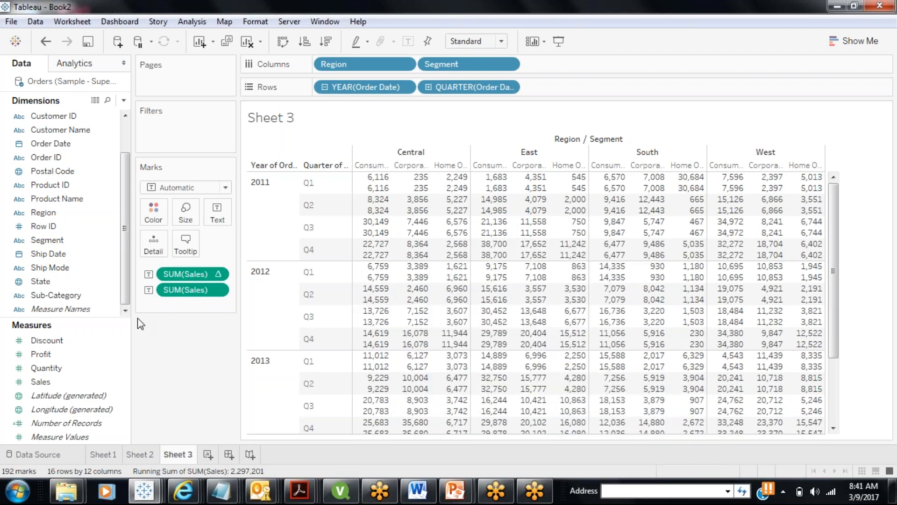
pyautogui.click(218, 274)
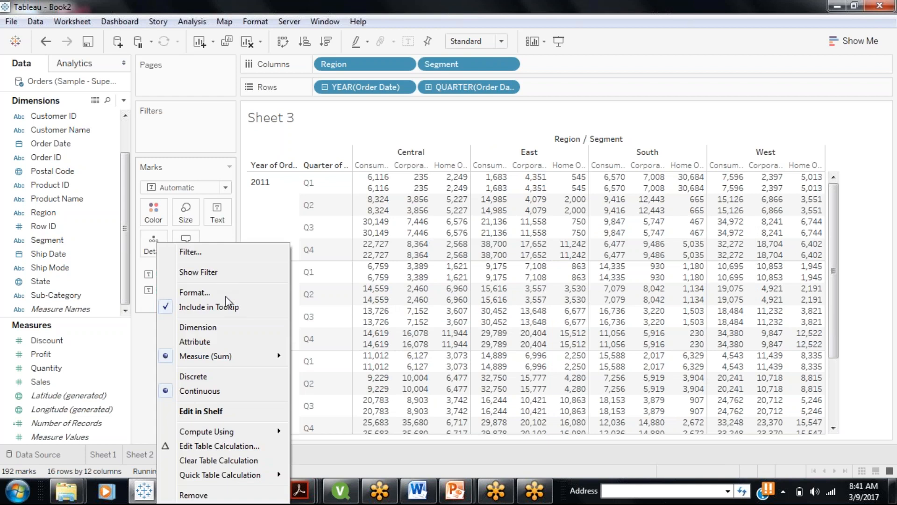
pyautogui.moveTo(240, 428)
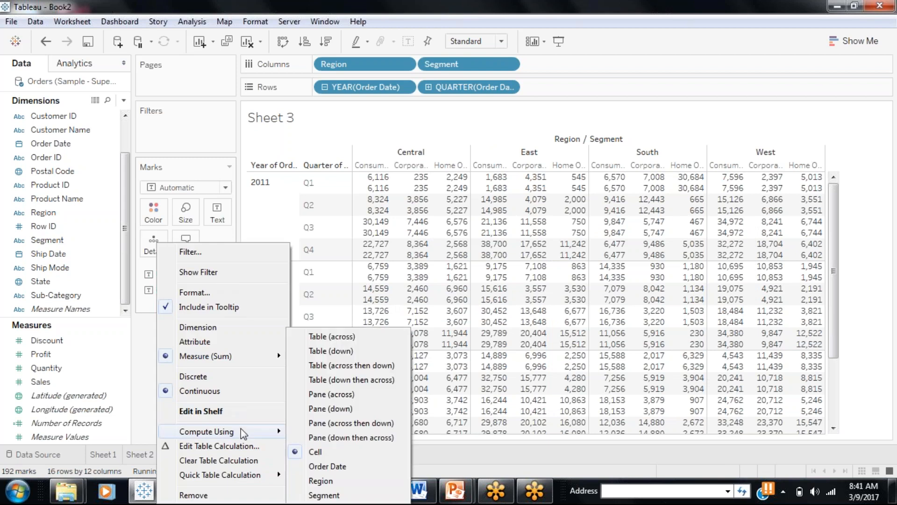
pyautogui.click(340, 337)
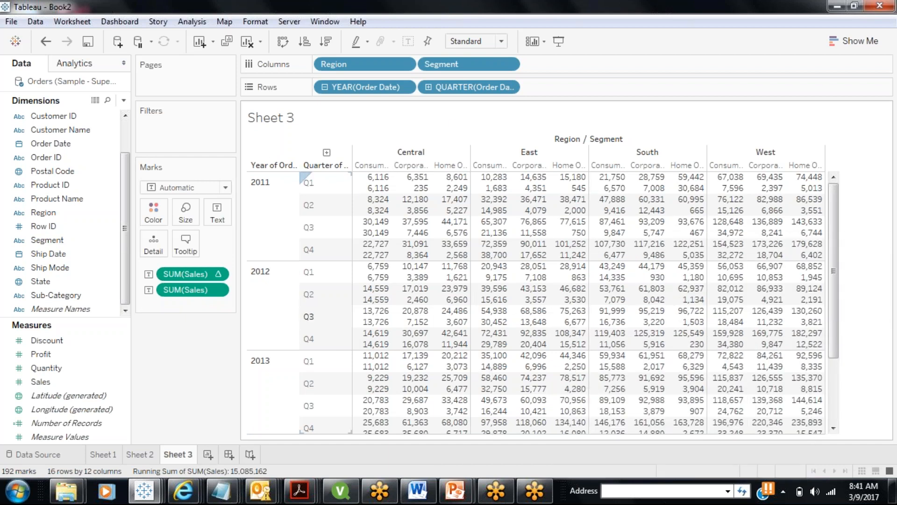
# - Change the SUM(Sales) quick table calculation to Rank and compare the ranks with the plain sales across the 2011 Q1 row
pyautogui.click(217, 274)
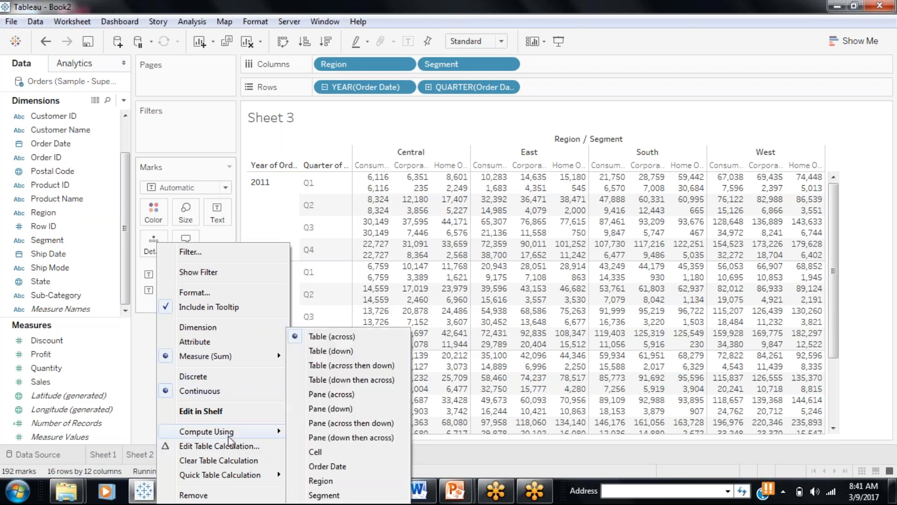
pyautogui.moveTo(264, 474)
pyautogui.click(320, 409)
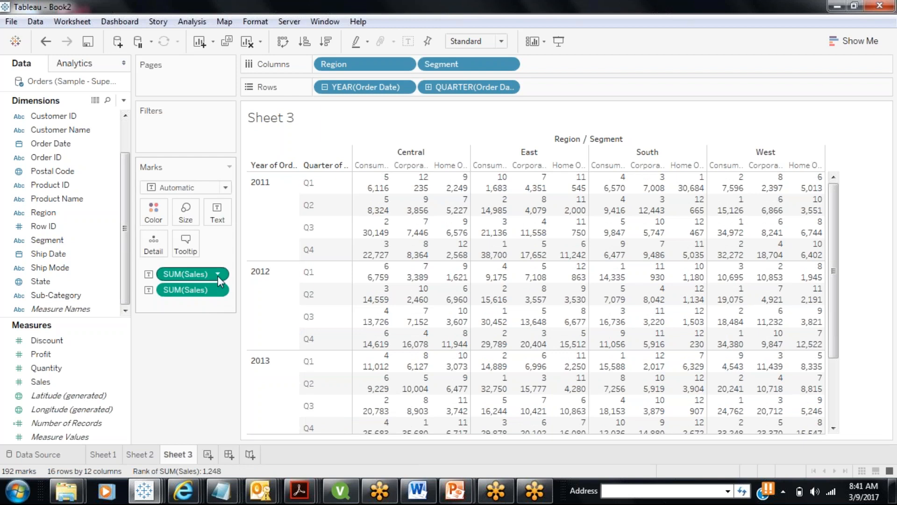
pyautogui.moveTo(370, 192)
pyautogui.moveTo(705, 188)
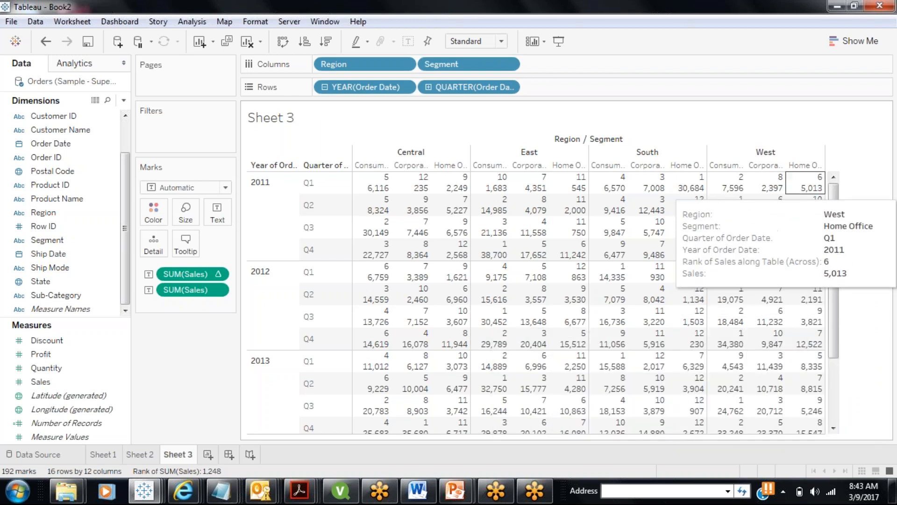
pyautogui.moveTo(837, 201); pyautogui.dragTo(838, 256)
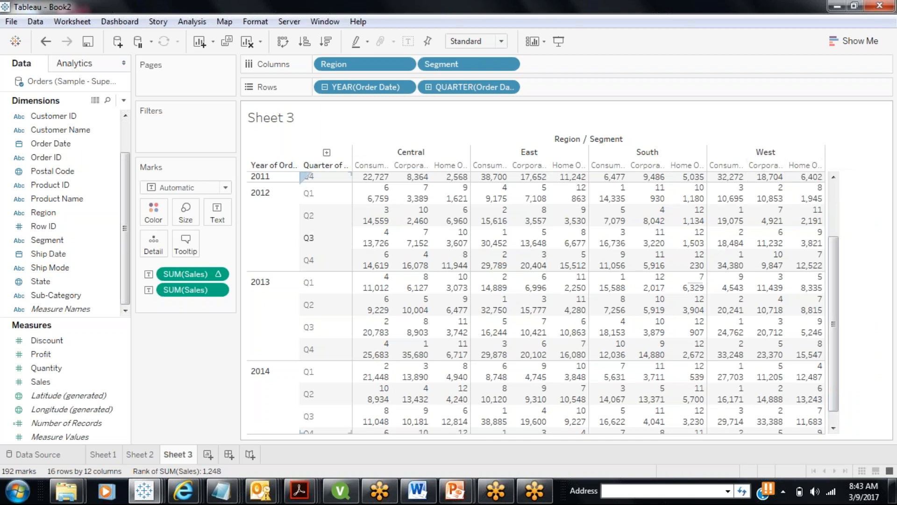
# - Switch the SUM(Sales) quick table calculation from Rank back to Running Total
pyautogui.click(218, 274)
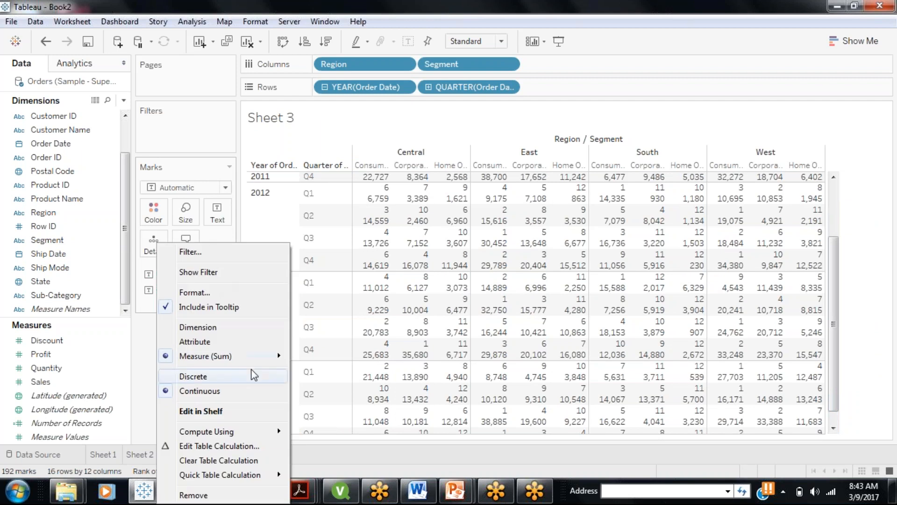
pyautogui.moveTo(260, 474)
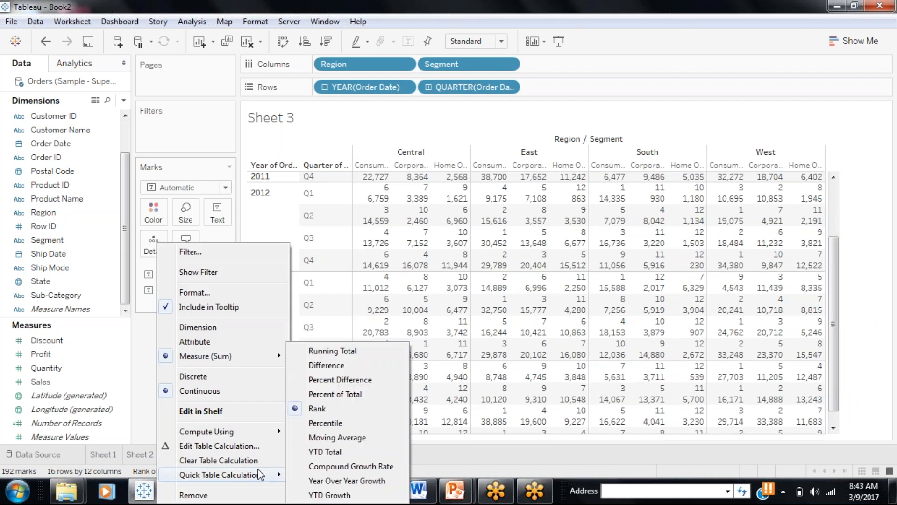
pyautogui.click(329, 350)
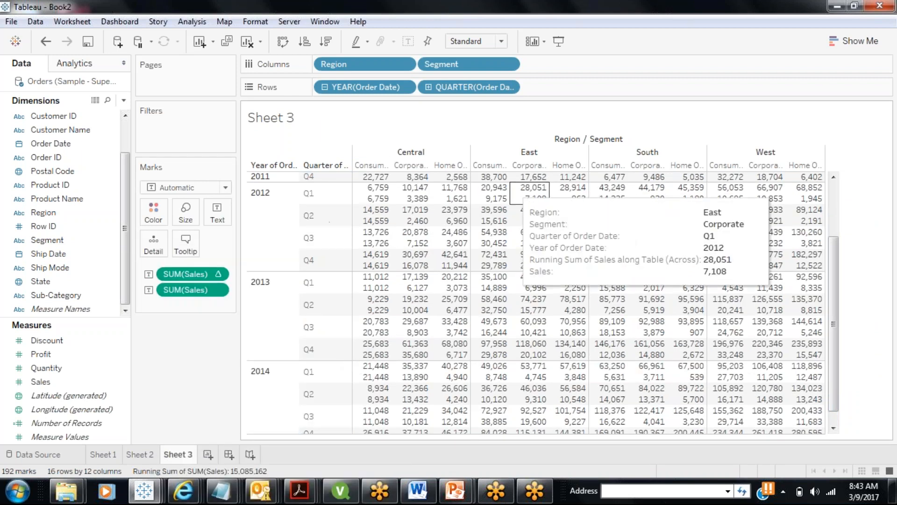
# - Examine the running sums across 2011 Q1 and compare the Central Consumer Q1 values of 2011, 2012 and 2013
pyautogui.scroll(2, 845, 185)
pyautogui.scroll(3, 845, 185)
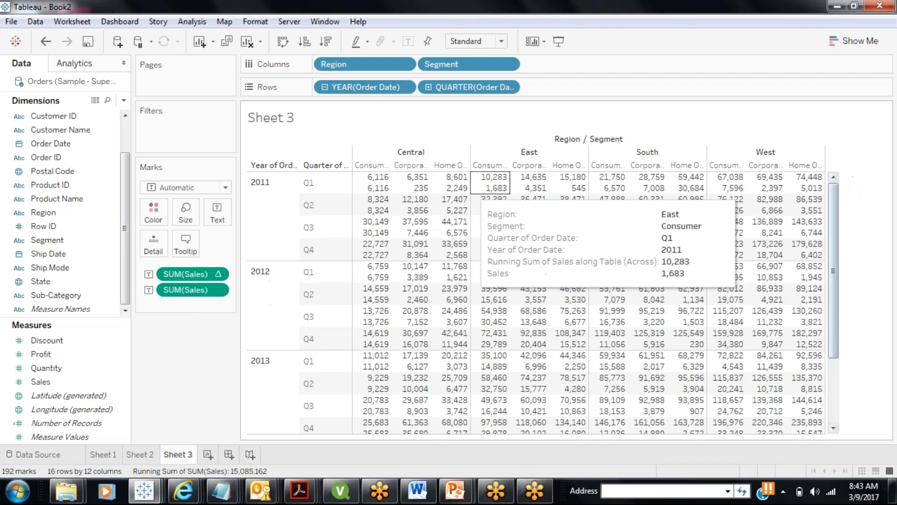
pyautogui.moveTo(379, 180)
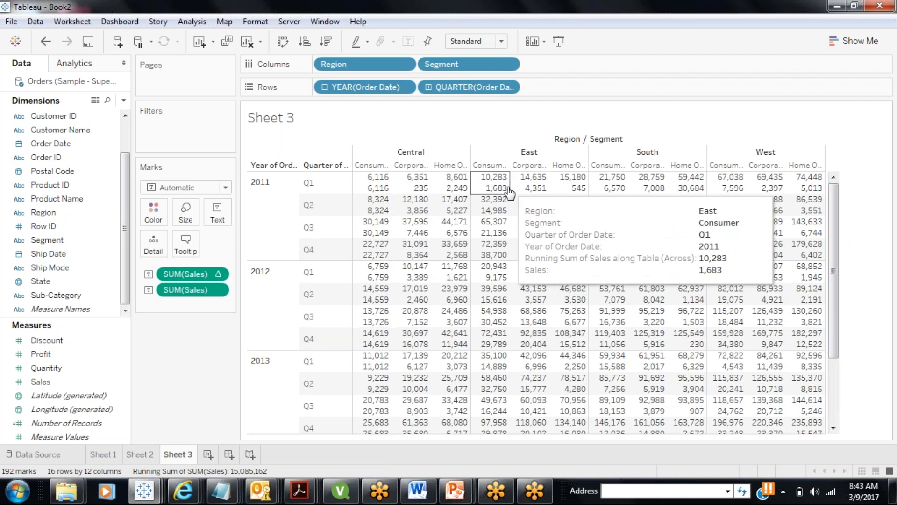
pyautogui.moveTo(386, 245)
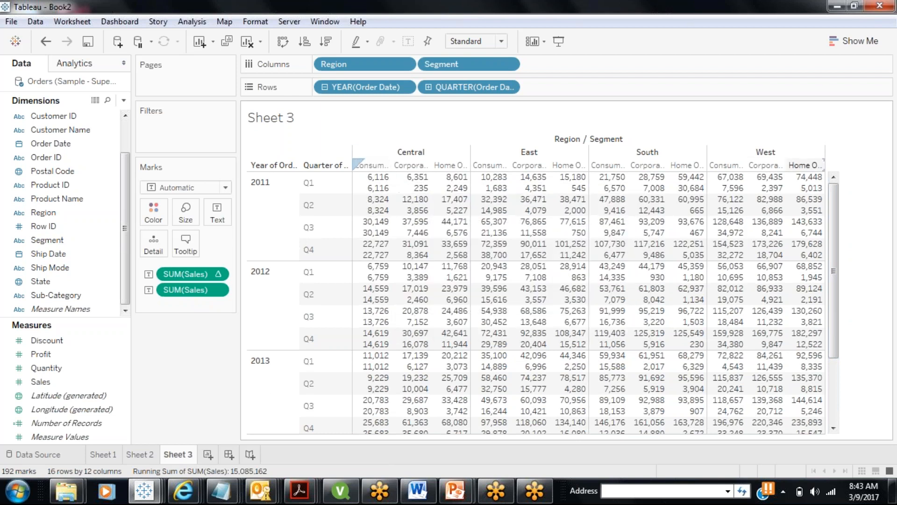
pyautogui.moveTo(455, 186)
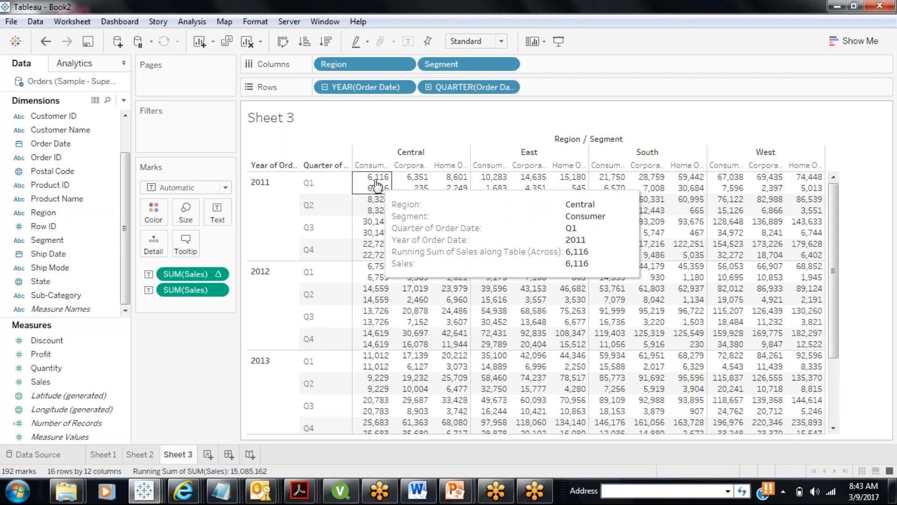
pyautogui.moveTo(369, 273)
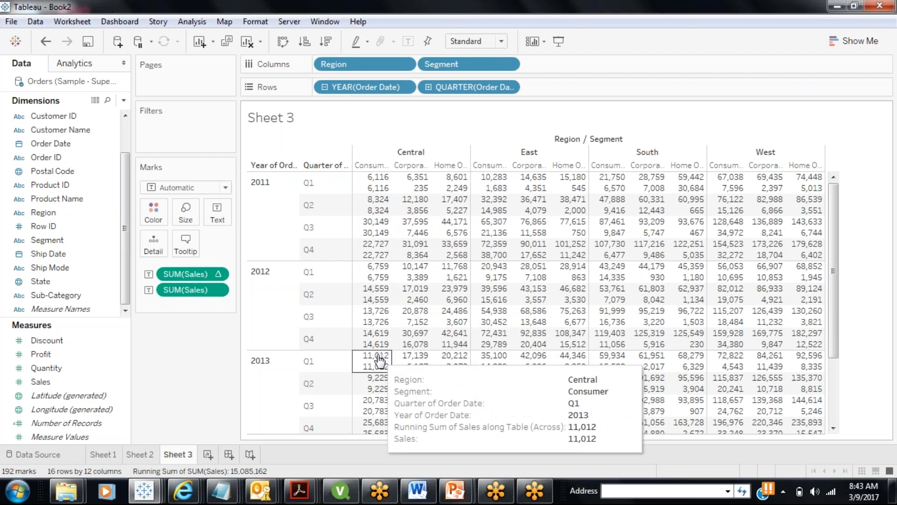
pyautogui.moveTo(411, 426)
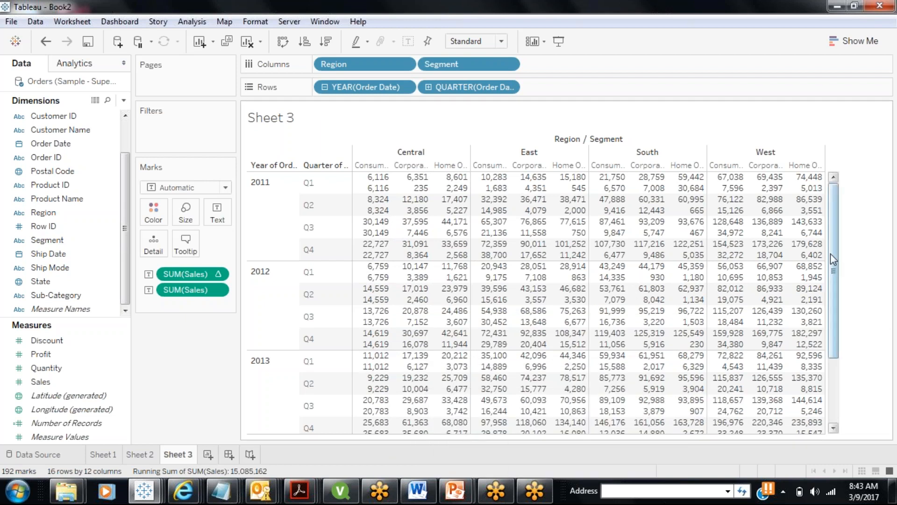
pyautogui.moveTo(831, 253); pyautogui.dragTo(852, 228)
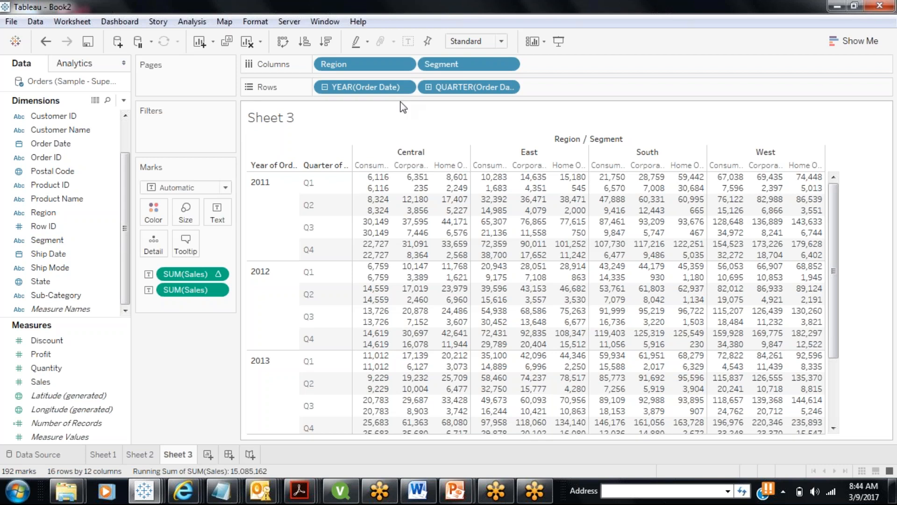
# - Place QUARTER(Order Date) before YEAR(Order Date) on Rows to compare the Q1 values across years, and restore the year-first order
pyautogui.moveTo(394, 97); pyautogui.dragTo(616, 86)
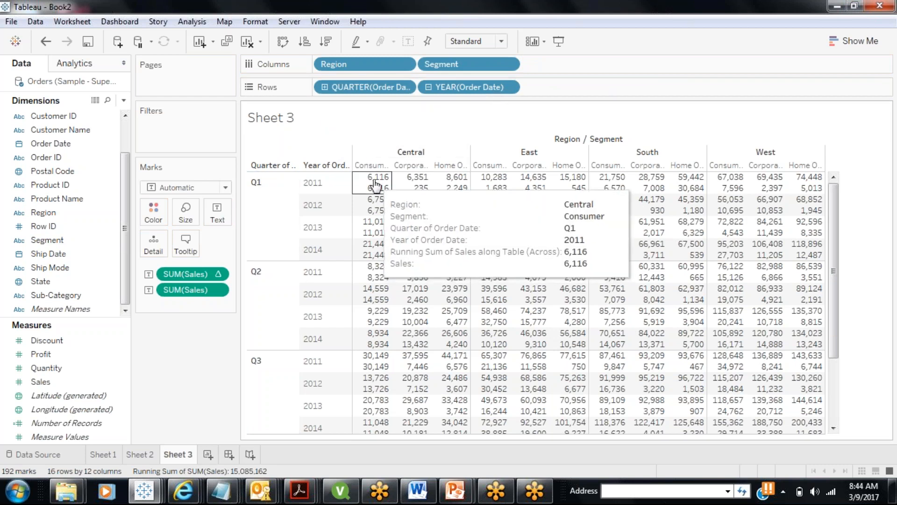
pyautogui.moveTo(383, 211)
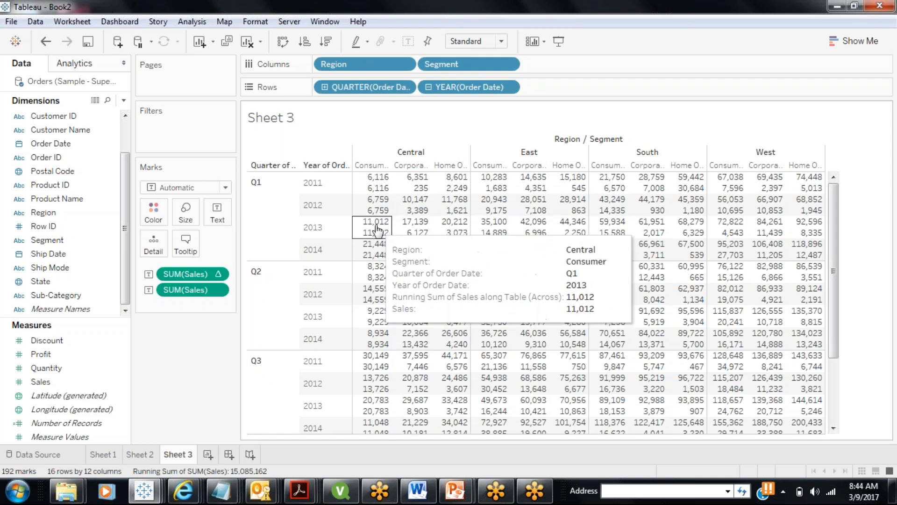
pyautogui.moveTo(366, 260)
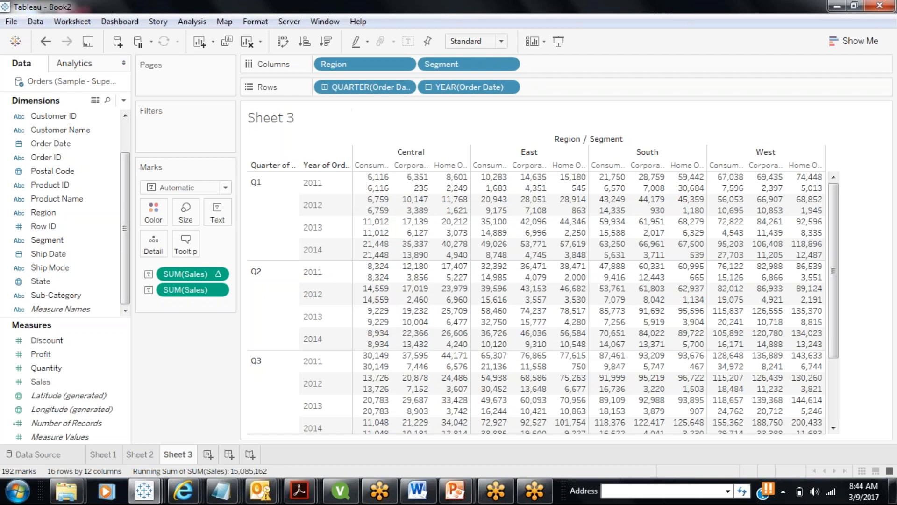
pyautogui.moveTo(364, 87); pyautogui.dragTo(578, 91)
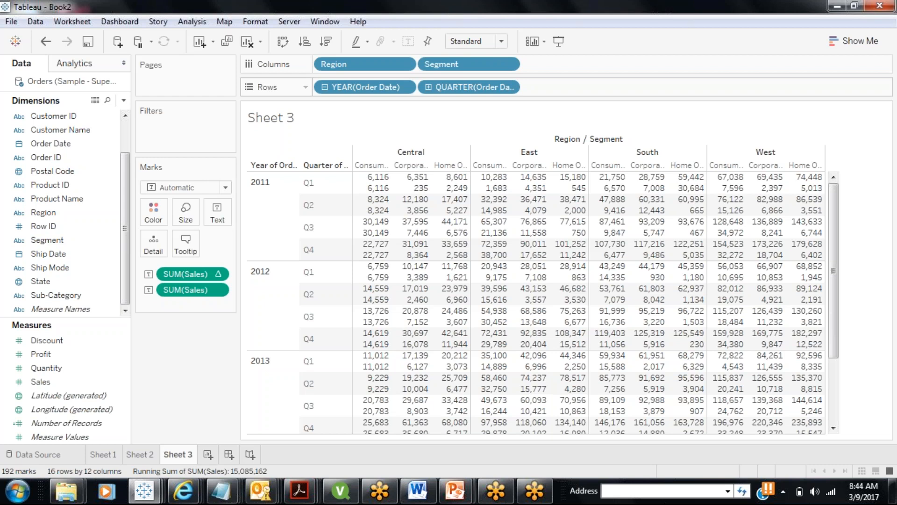
# - Review the Running Total's calculation type and Compute Using options in the SUM(Sales) table calculation settings, and close them
pyautogui.rightClick(195, 272)
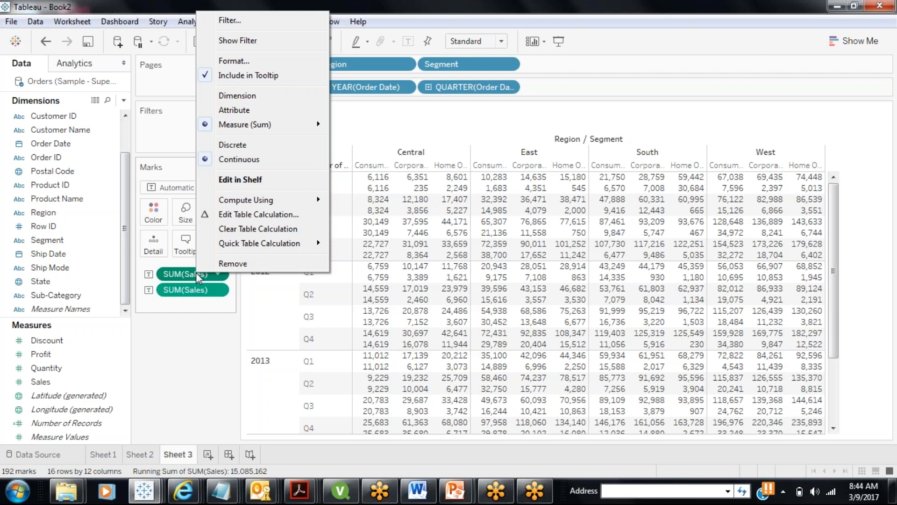
pyautogui.click(240, 215)
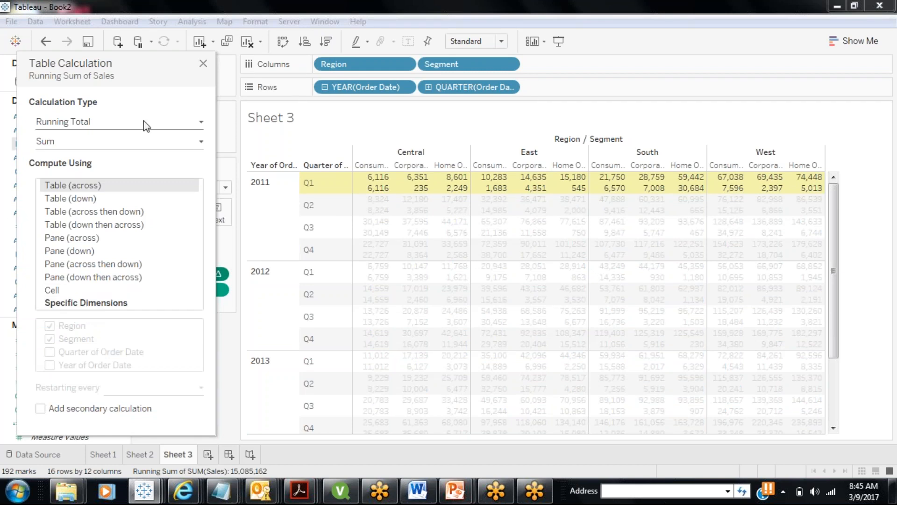
pyautogui.click(203, 64)
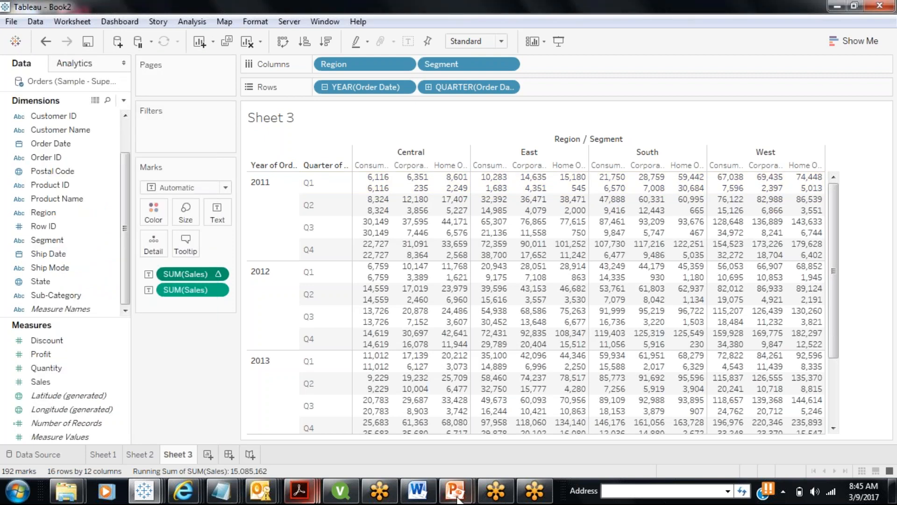
# - Switch to the PowerPoint training deck and show the Addressing & Partitioning slide with the Specific Dimensions options as a slide show
pyautogui.click(514, 437)
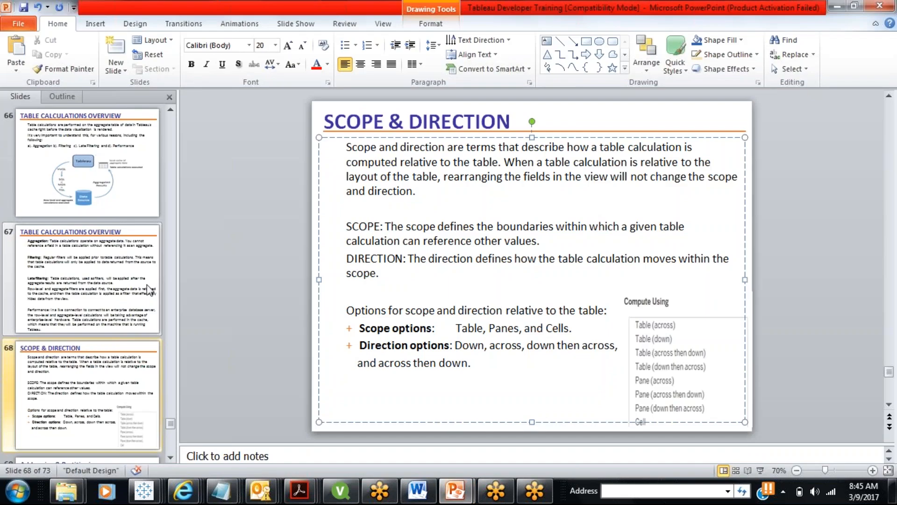
pyautogui.click(170, 458)
pyautogui.scroll(-3, 171, 462)
pyautogui.click(96, 297)
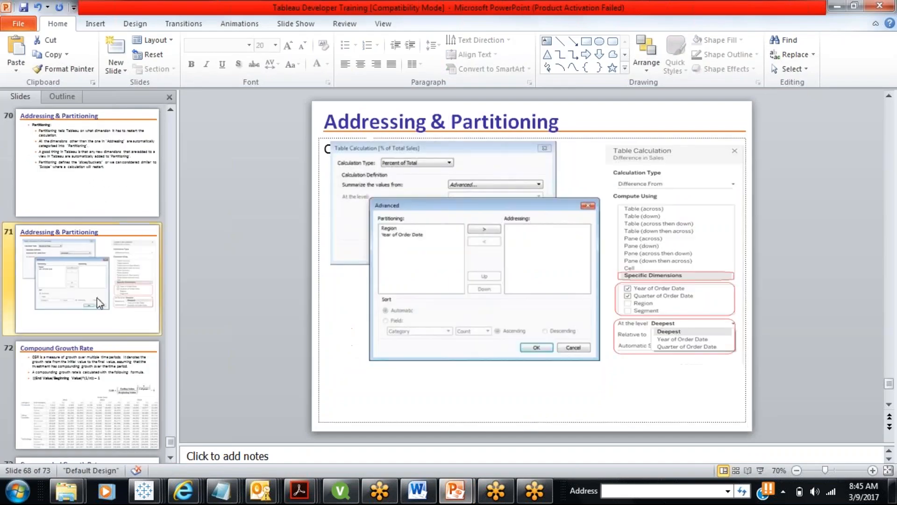
pyautogui.click(760, 470)
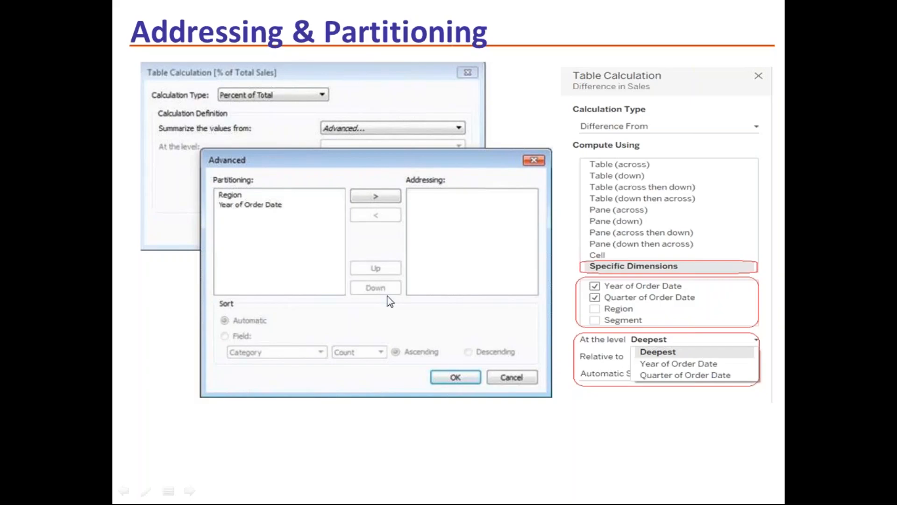
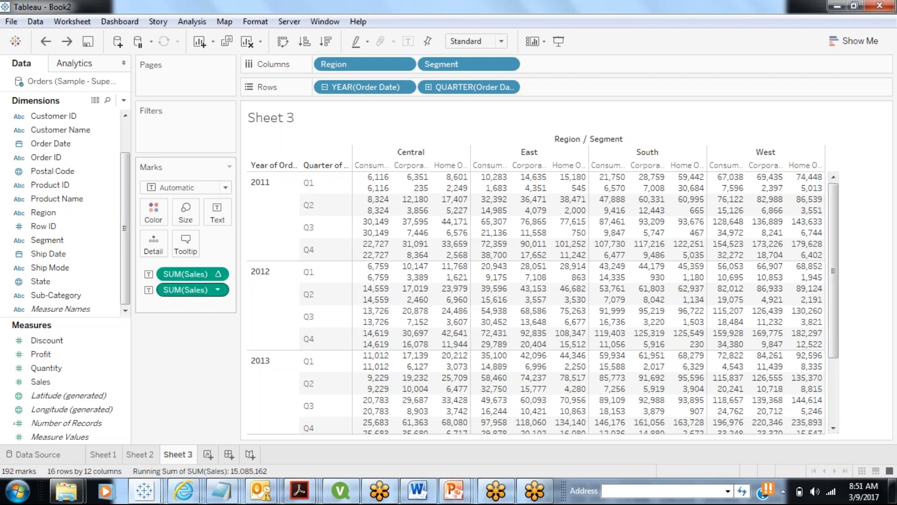
# - Compute the SUM(Sales) running total along Specific Dimensions with only Quarter and Year of Order Date, excluding Region and Segment, and check the sums
pyautogui.rightClick(205, 275)
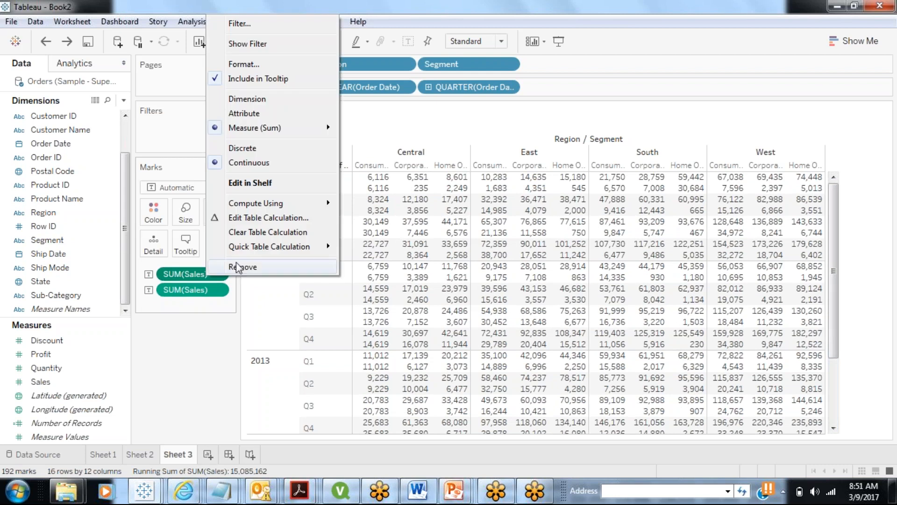
pyautogui.click(255, 219)
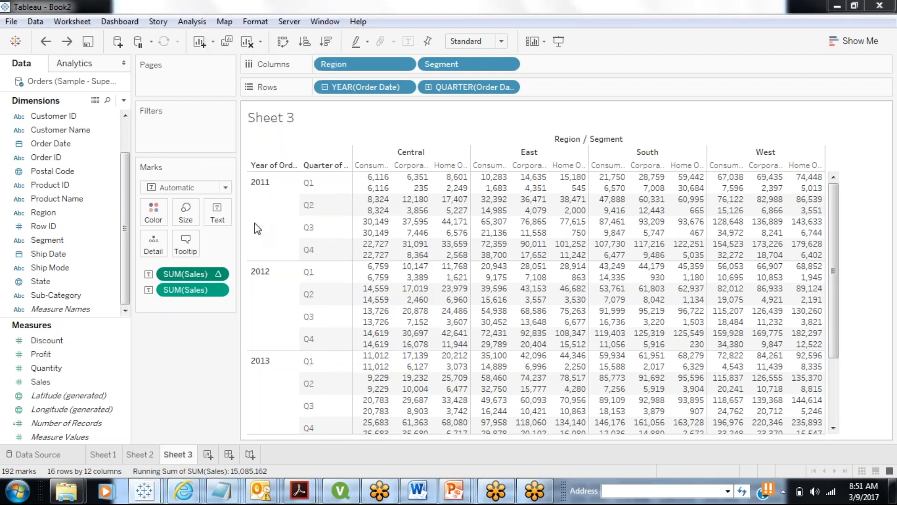
pyautogui.click(126, 305)
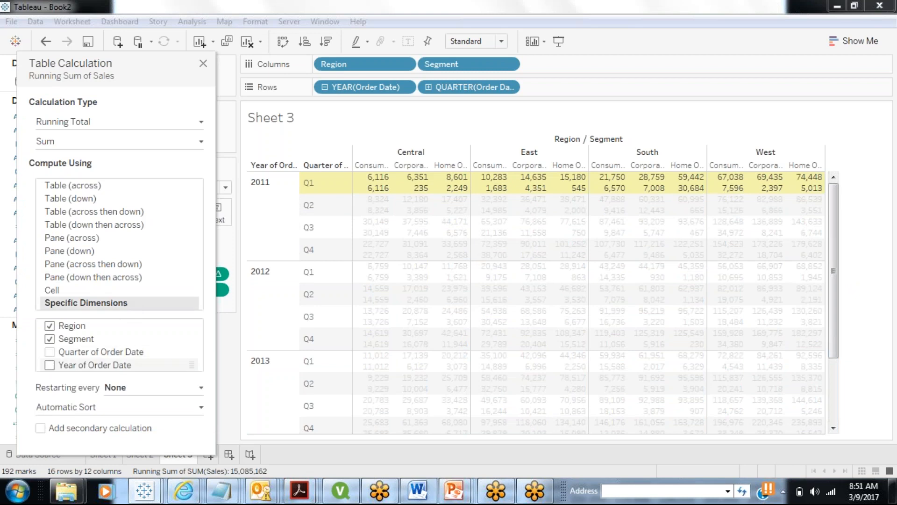
pyautogui.click(49, 365)
pyautogui.click(49, 351)
pyautogui.click(50, 339)
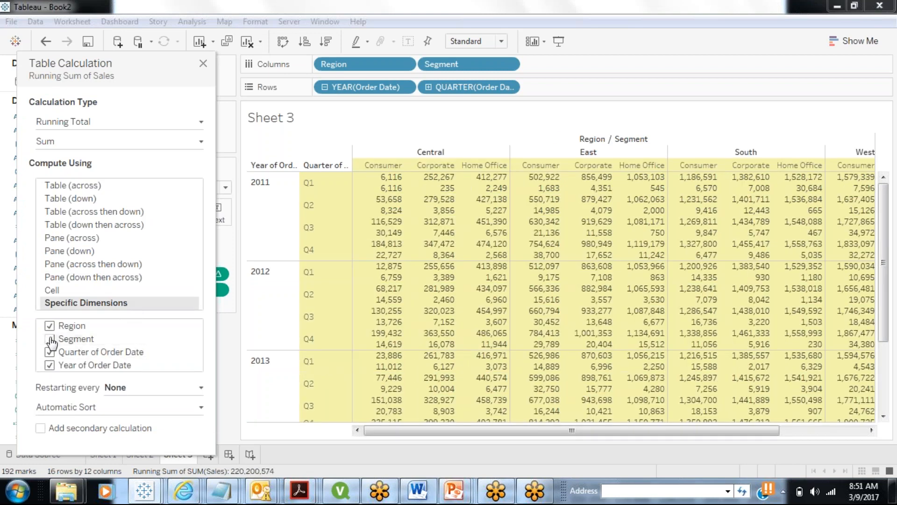
pyautogui.click(49, 326)
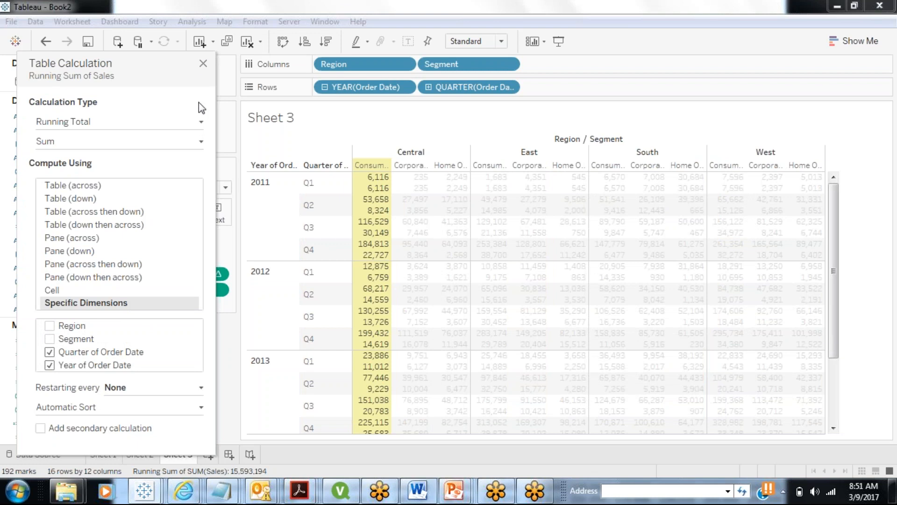
pyautogui.click(203, 68)
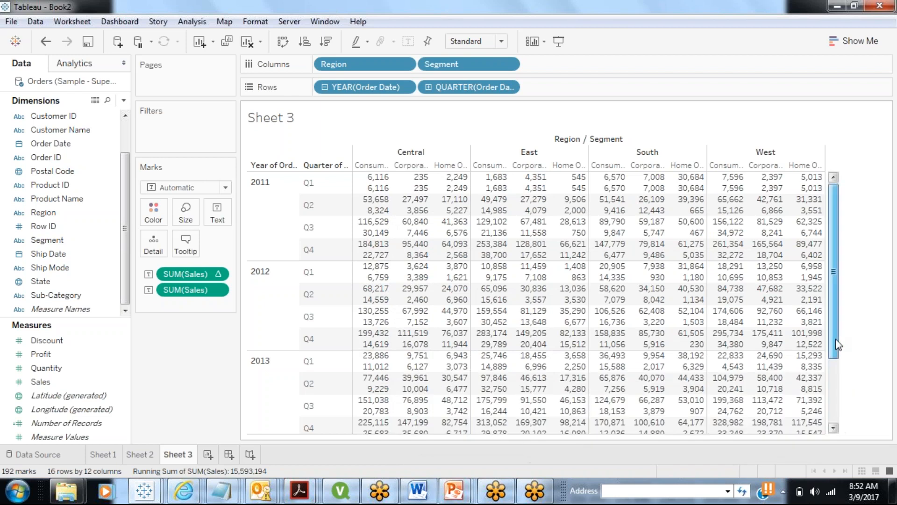
pyautogui.moveTo(837, 333); pyautogui.dragTo(843, 375)
pyautogui.moveTo(376, 410)
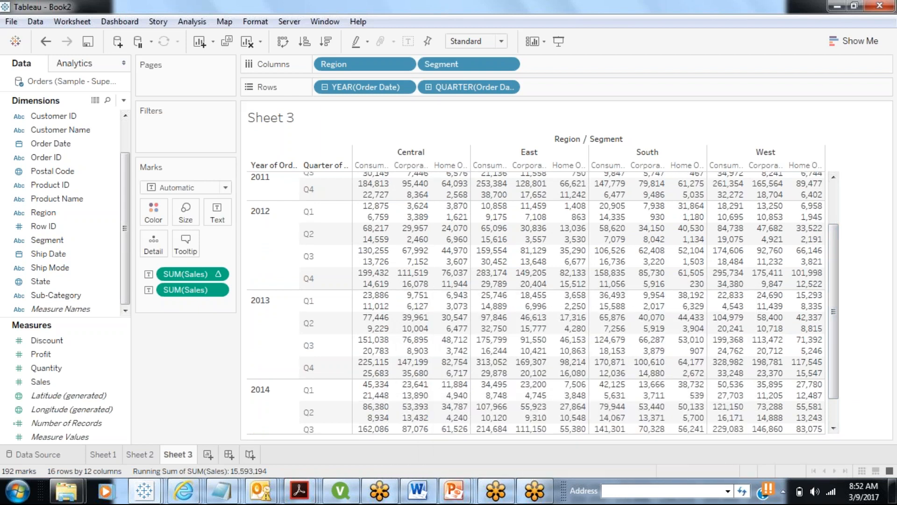
# - Place Year of Order Date before Quarter of Order Date in the running total's dimensions and check the Central Consumer sums across 2011 and 2012
pyautogui.rightClick(199, 275)
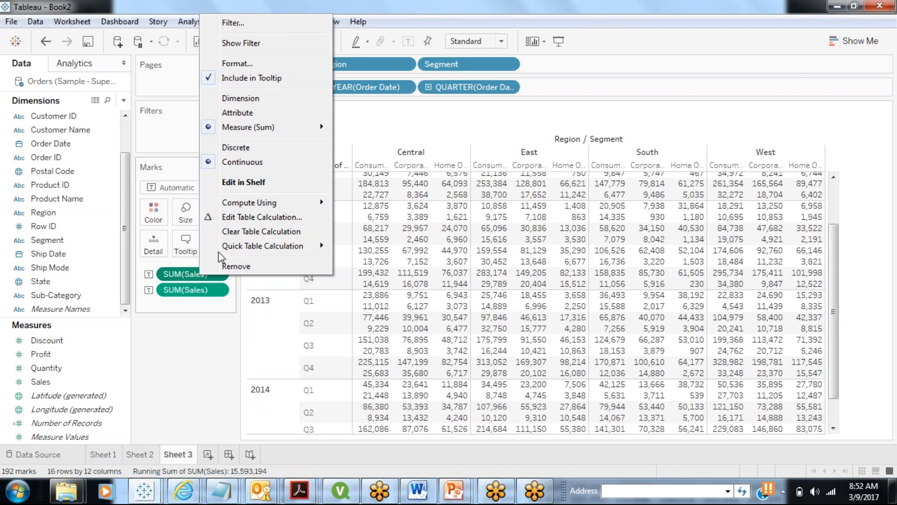
pyautogui.click(238, 217)
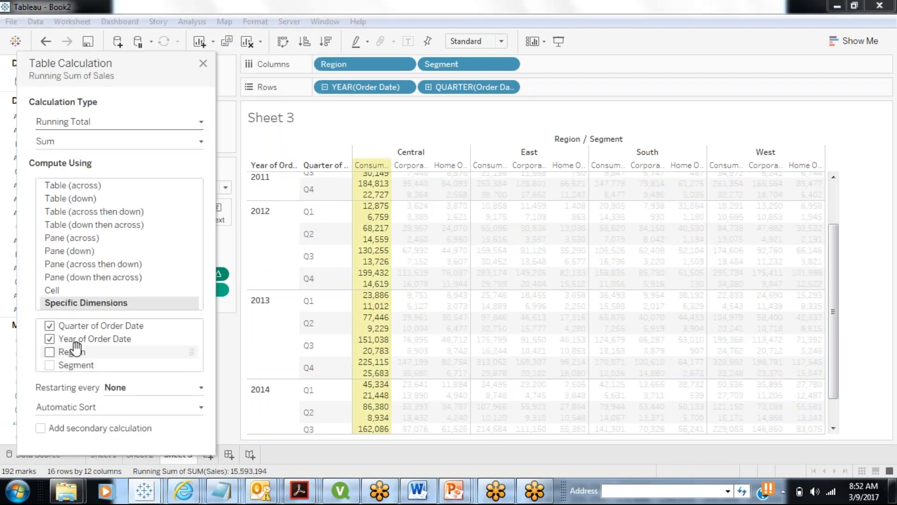
pyautogui.moveTo(84, 340)
pyautogui.mouseDown()
pyautogui.moveTo(82, 329)
pyautogui.moveTo(84, 346)
pyautogui.mouseUp()
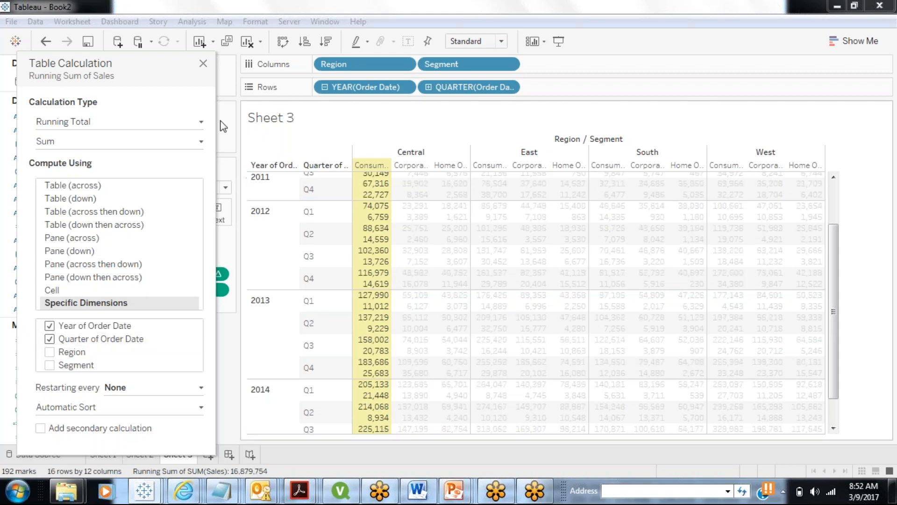
pyautogui.click(203, 63)
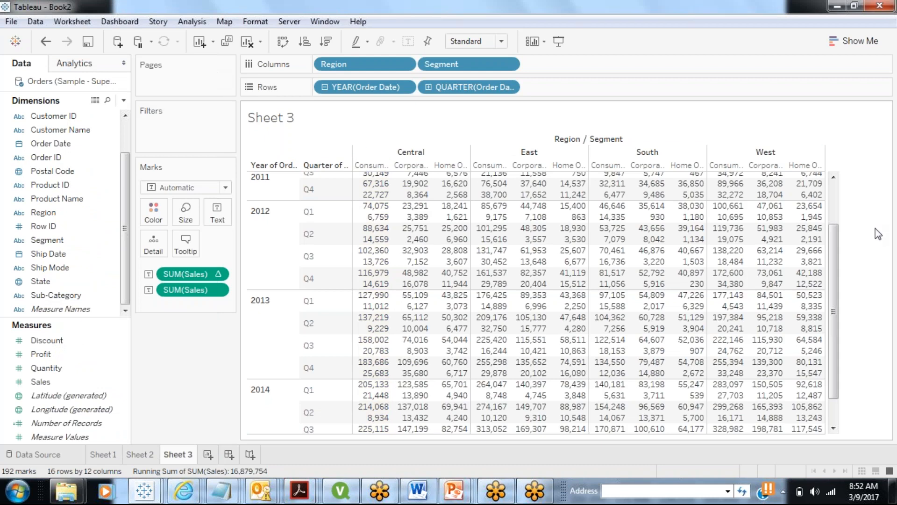
pyautogui.moveTo(832, 247); pyautogui.dragTo(833, 192)
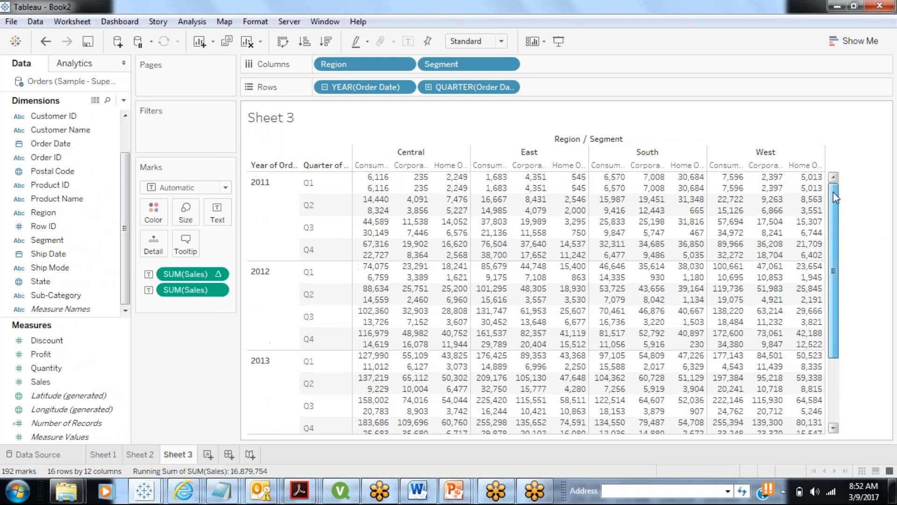
pyautogui.moveTo(390, 189)
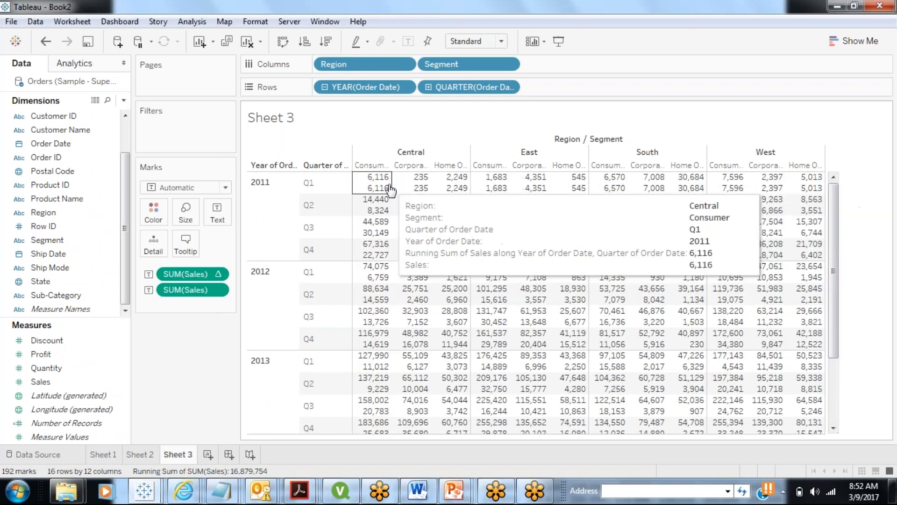
pyautogui.moveTo(368, 217)
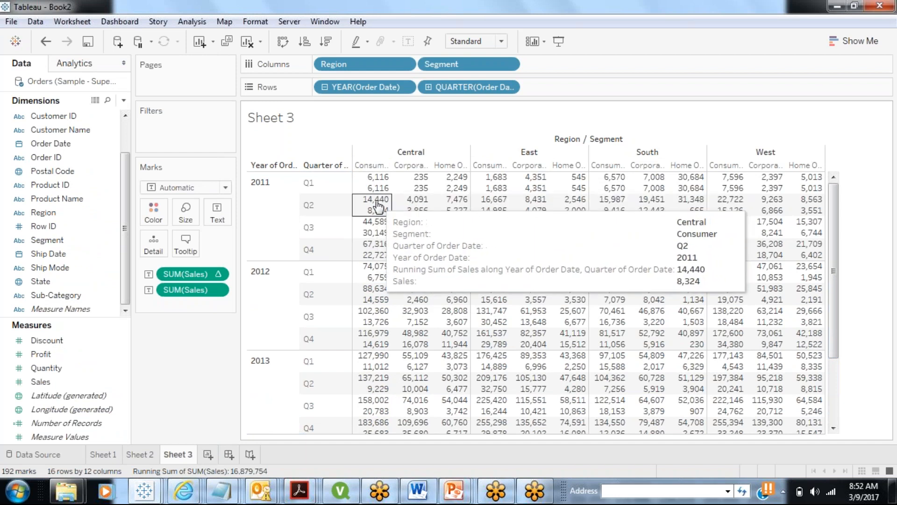
pyautogui.moveTo(385, 233)
pyautogui.moveTo(390, 262)
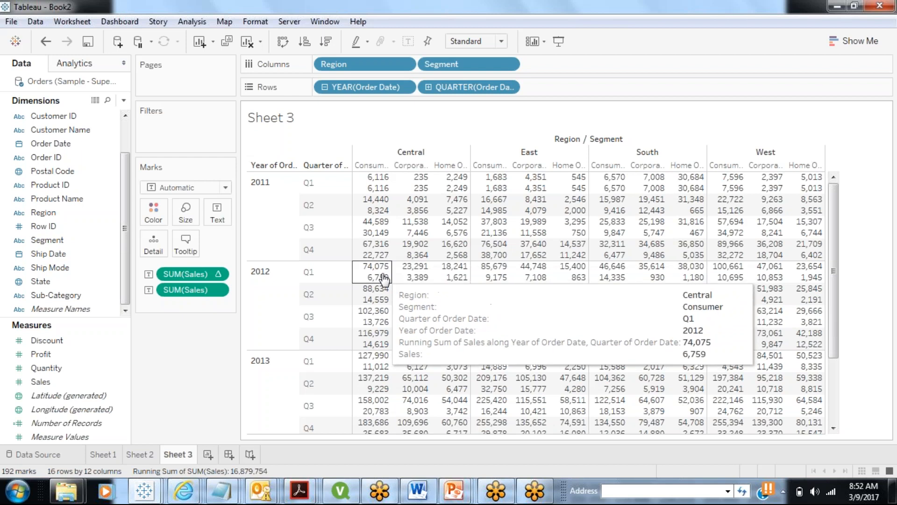
pyautogui.moveTo(376, 342)
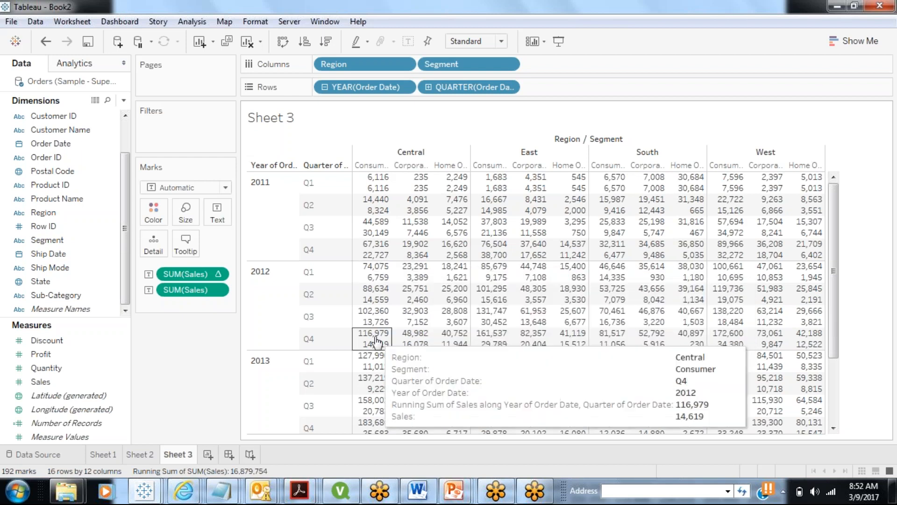
# - Set the SUM(Sales) running total to compute using Pane (down)
pyautogui.click(217, 273)
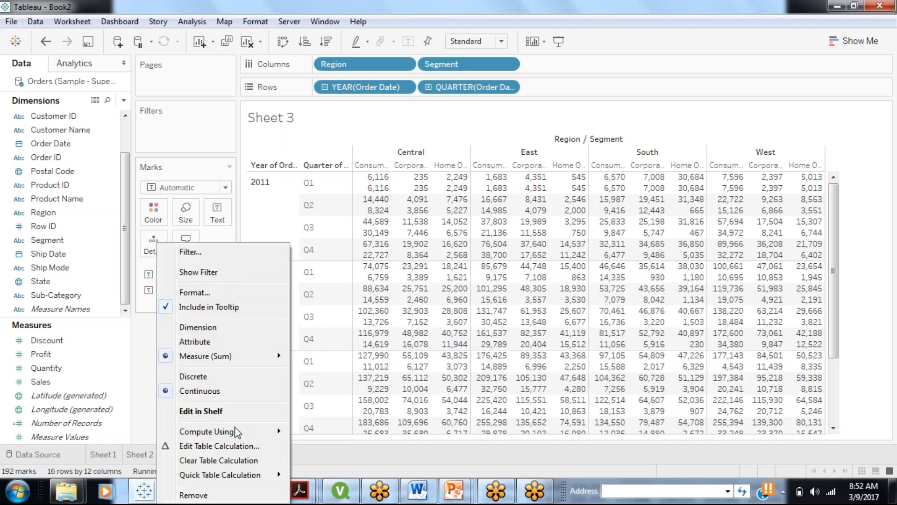
pyautogui.moveTo(236, 432)
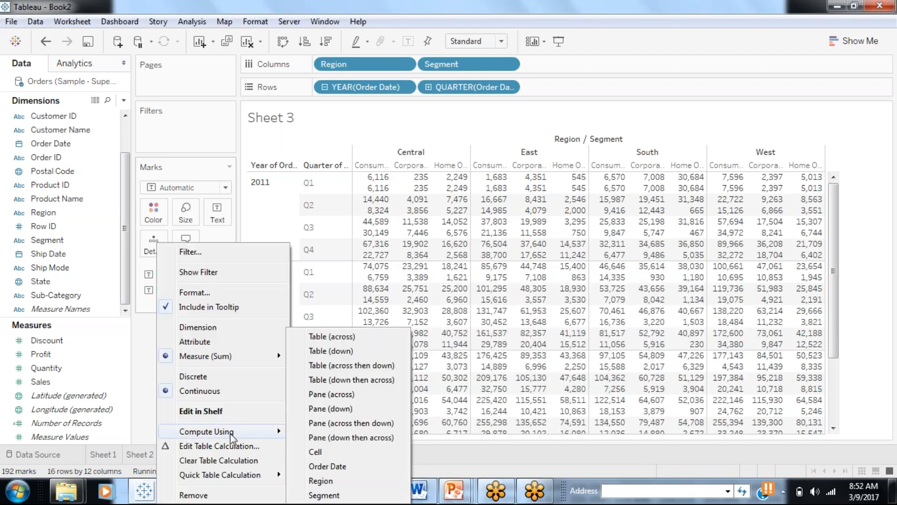
pyautogui.click(320, 408)
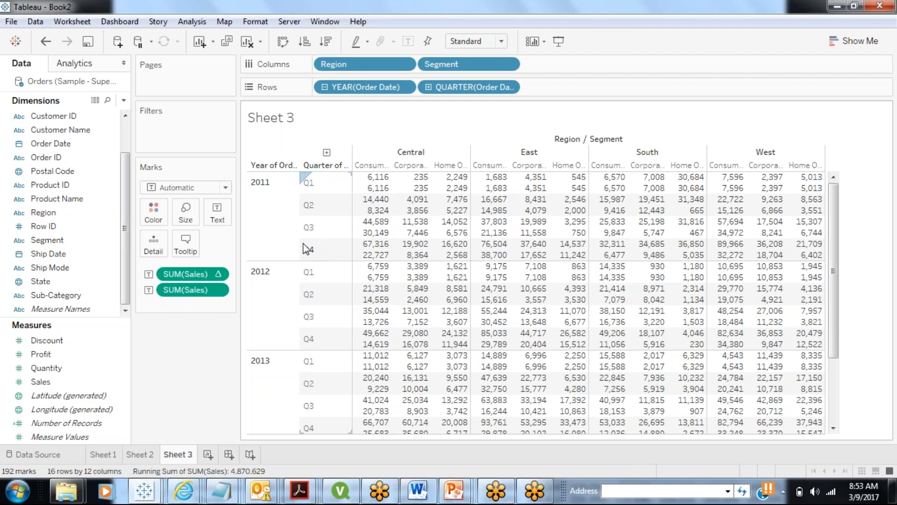
# - Compute the running total along Quarter and Year of Order Date, restarting every Quarter of Order Date, and compare the Central Consumer sums across years
pyautogui.rightClick(202, 272)
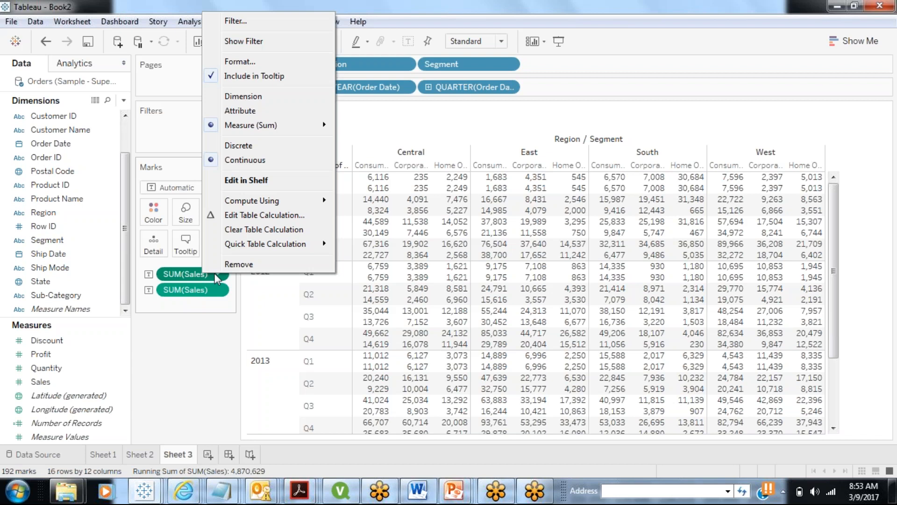
pyautogui.click(238, 215)
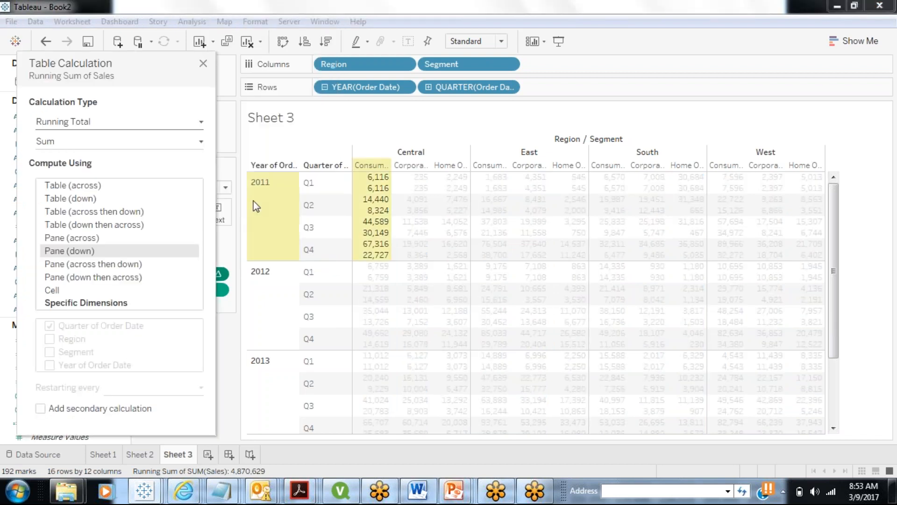
pyautogui.click(93, 303)
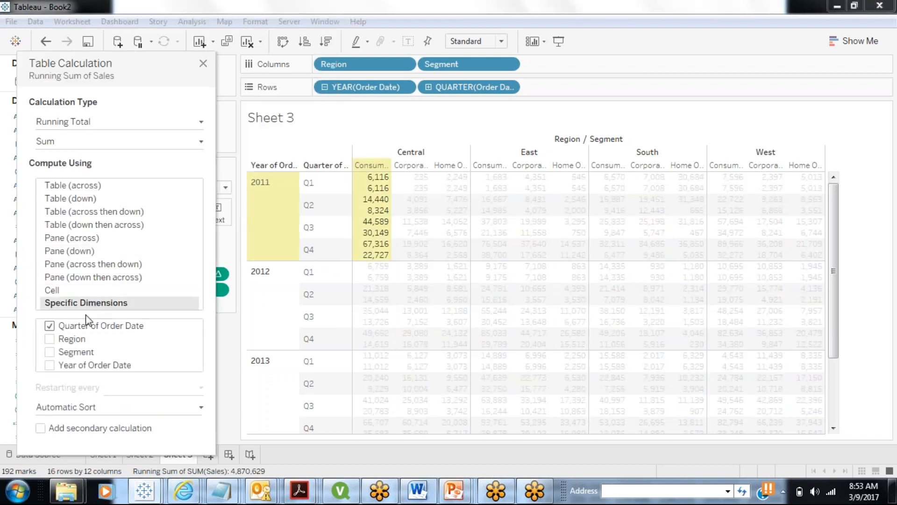
pyautogui.click(50, 365)
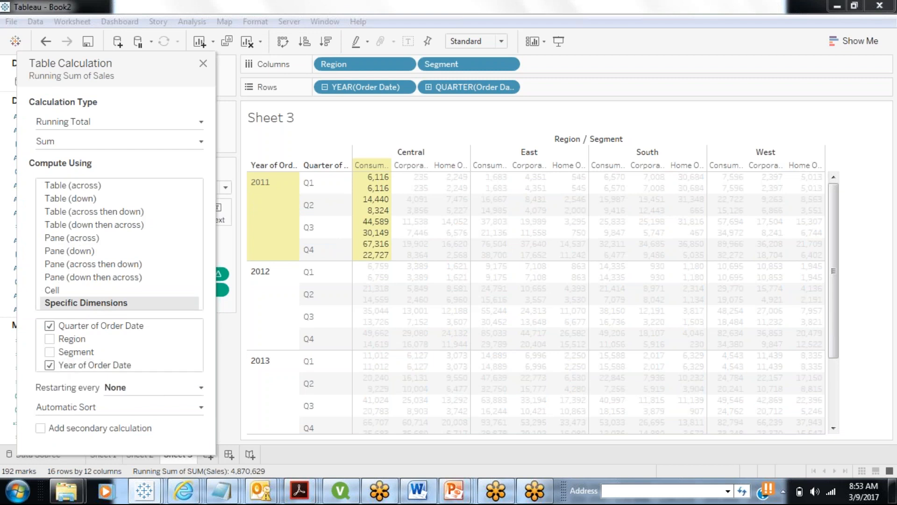
pyautogui.click(163, 389)
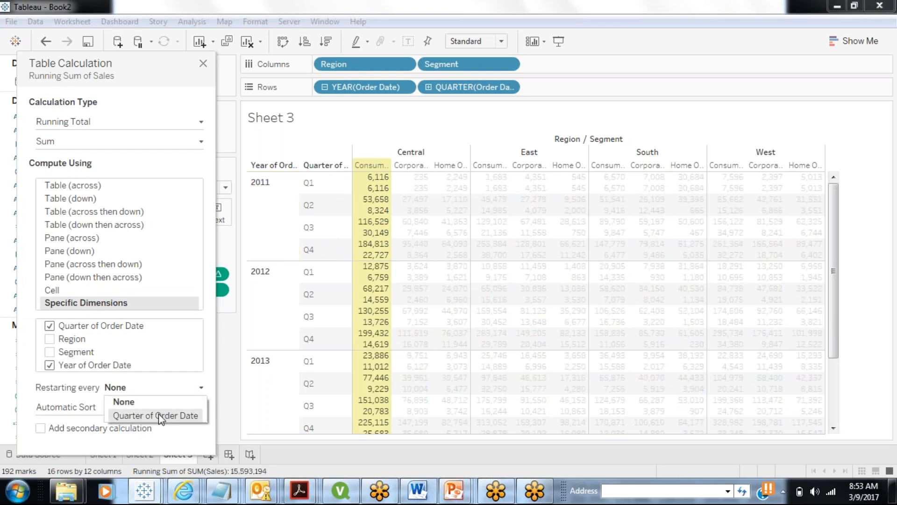
pyautogui.click(159, 414)
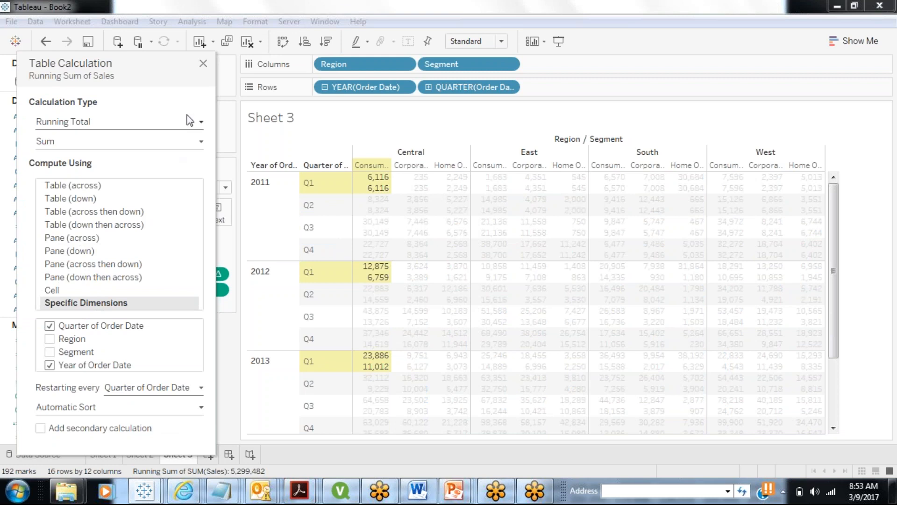
pyautogui.click(202, 63)
pyautogui.moveTo(390, 208)
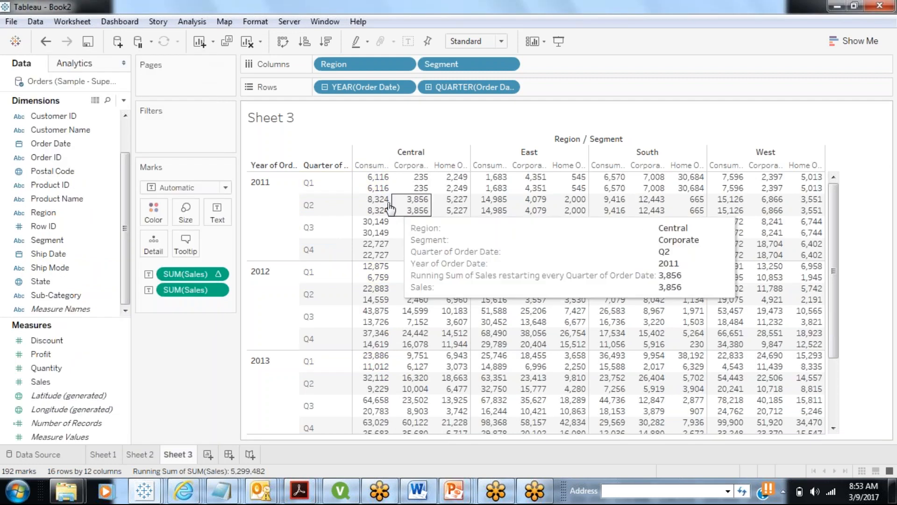
pyautogui.moveTo(385, 277)
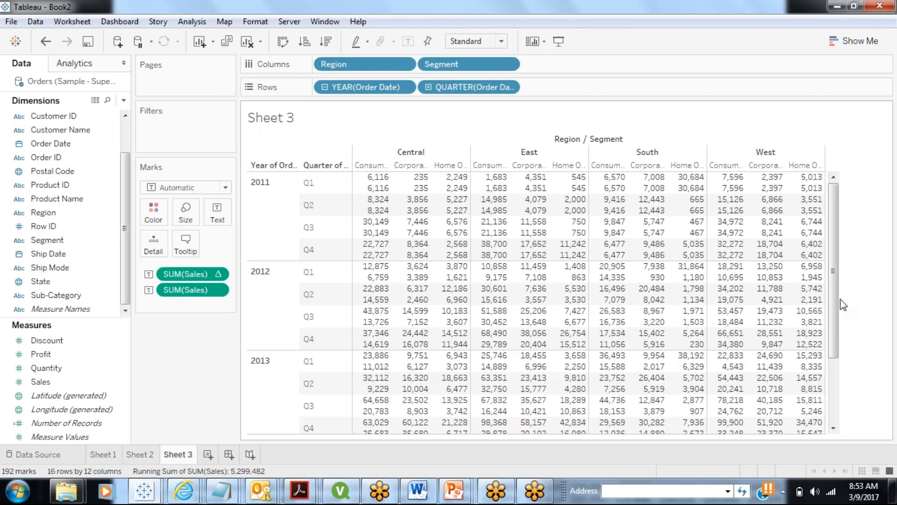
pyautogui.scroll(-3, 842, 305)
pyautogui.moveTo(373, 381)
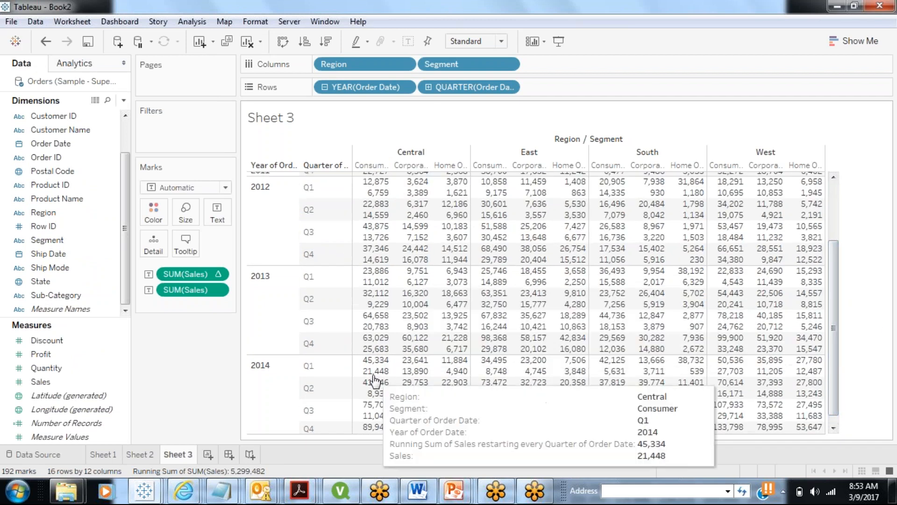
# - Set the running total's restart level to None and compare the Central Consumer sums by quarter from 2011 to 2014
pyautogui.scroll(3, 839, 241)
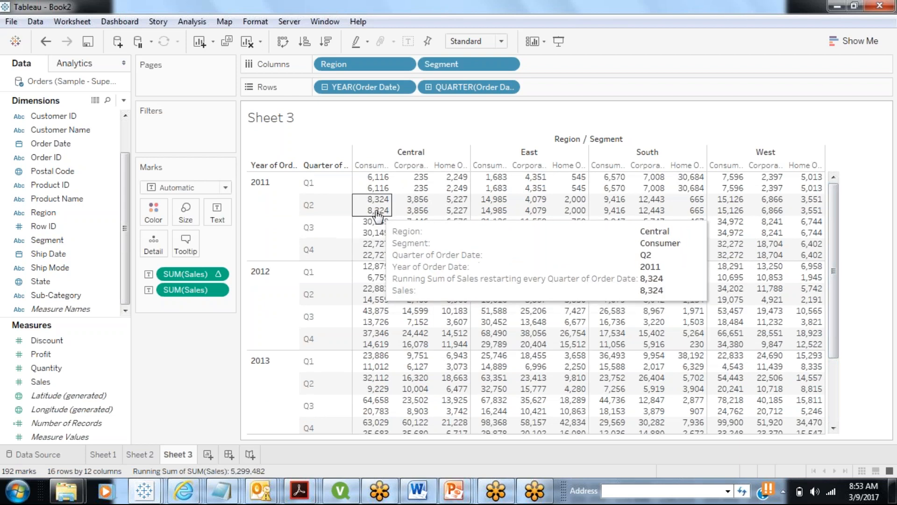
pyautogui.rightClick(198, 275)
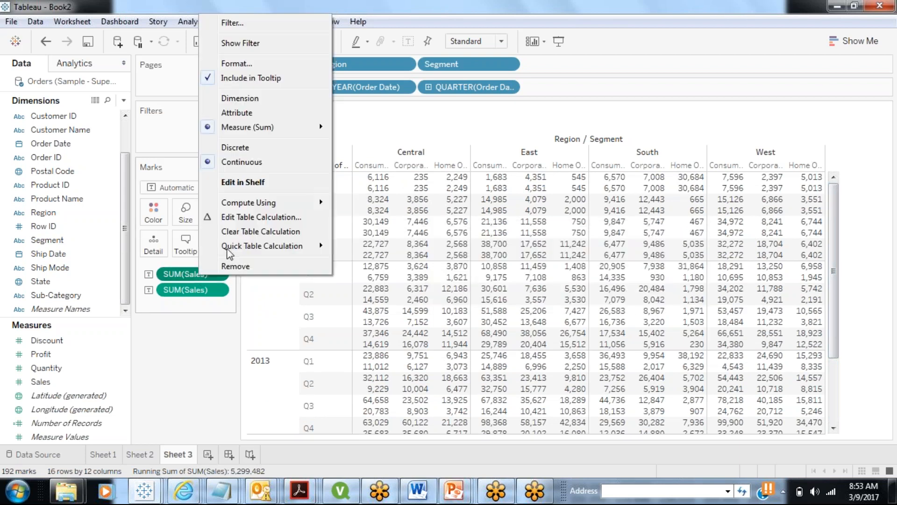
pyautogui.click(238, 216)
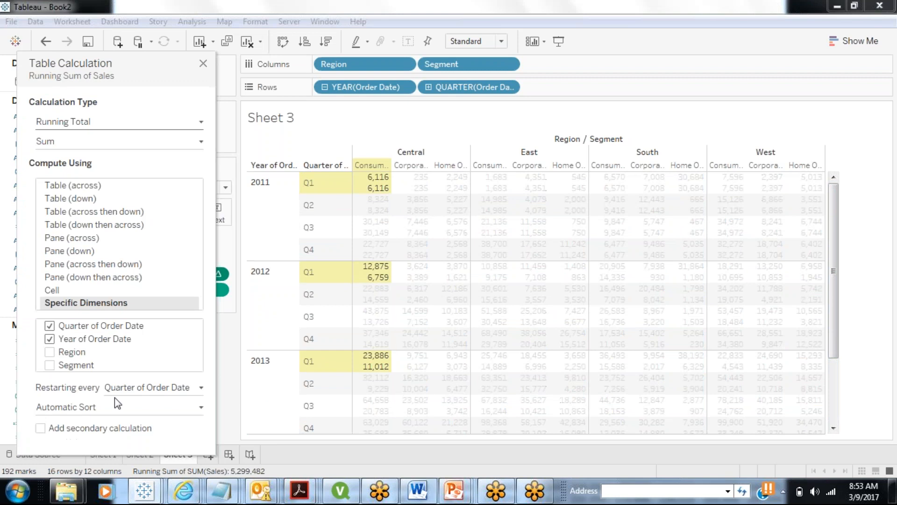
pyautogui.click(118, 391)
pyautogui.click(120, 400)
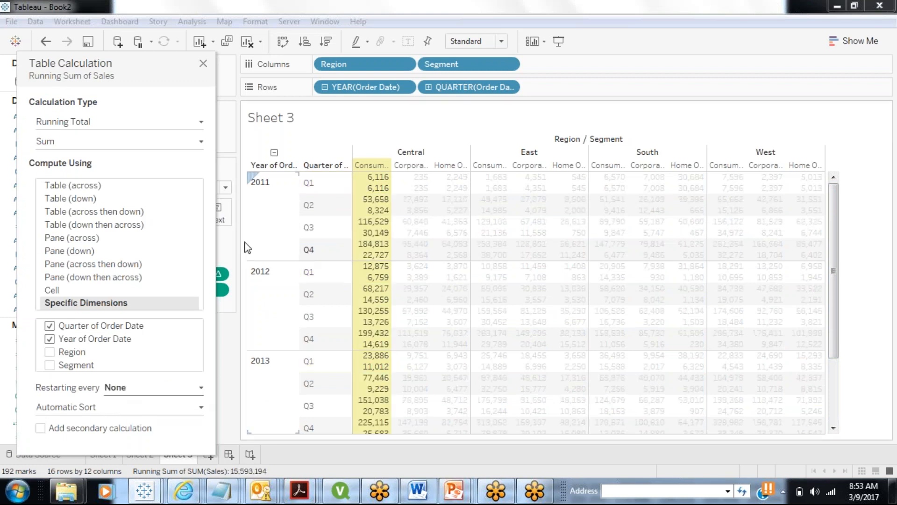
pyautogui.click(203, 63)
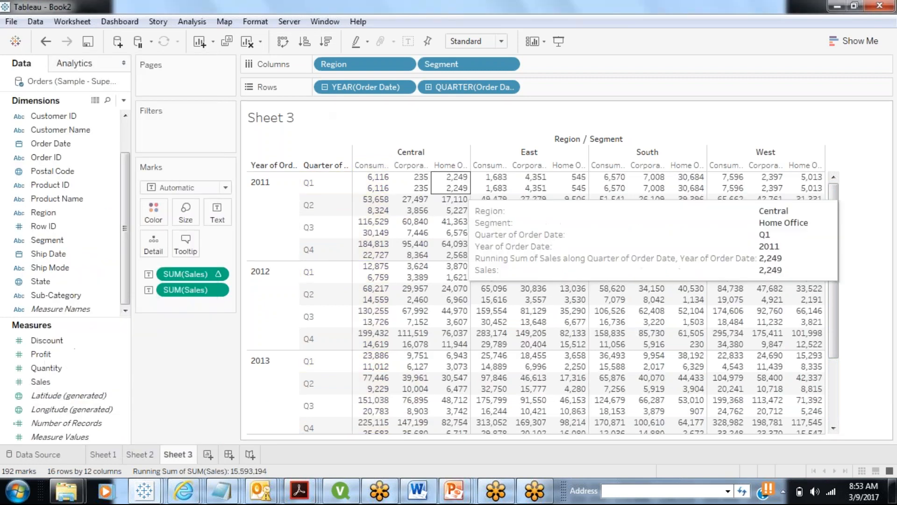
pyautogui.scroll(-3, 367, 370)
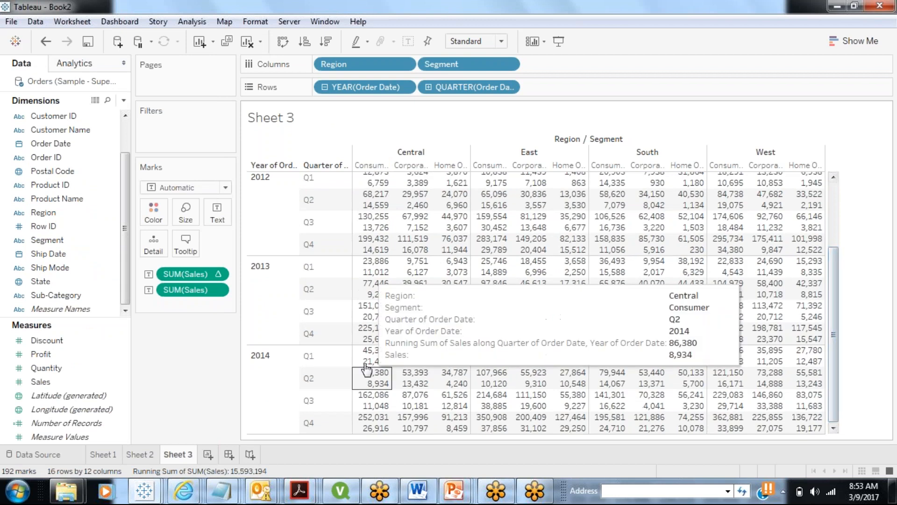
pyautogui.moveTo(834, 294); pyautogui.dragTo(834, 206)
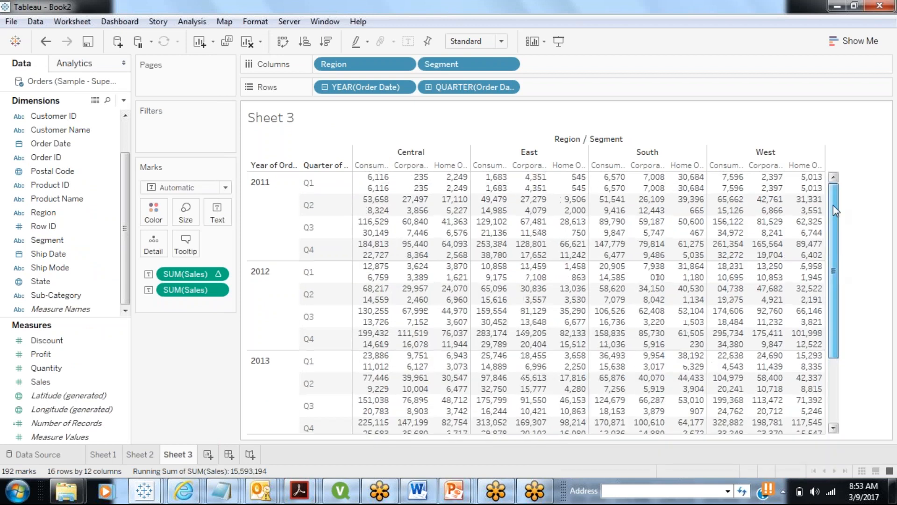
pyautogui.moveTo(385, 207)
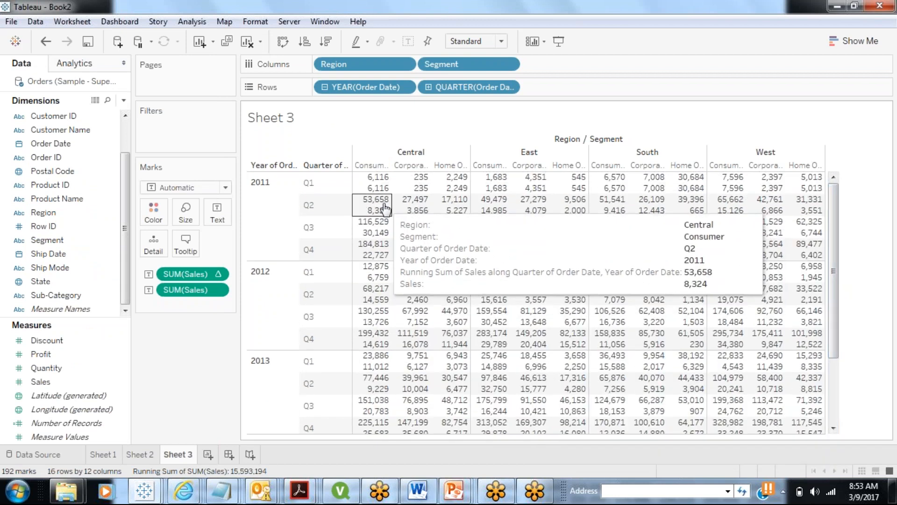
pyautogui.moveTo(375, 294)
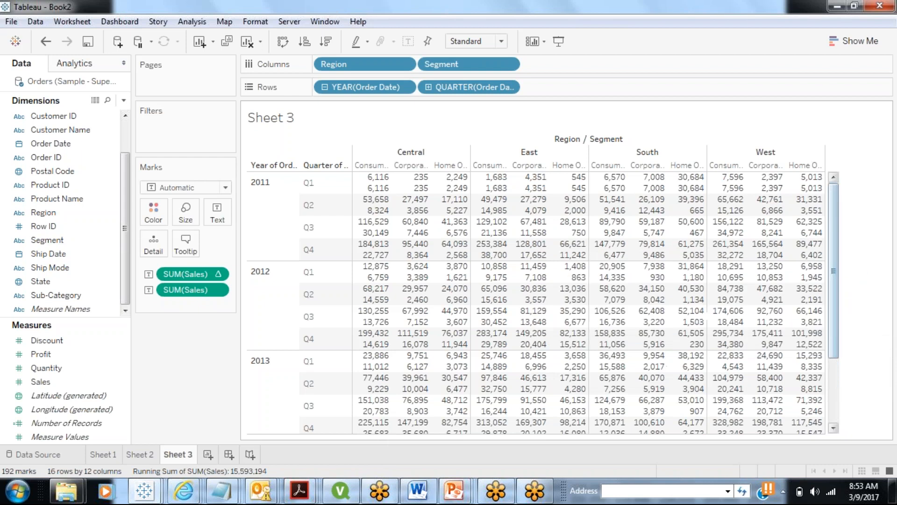
pyautogui.scroll(-3, 841, 304)
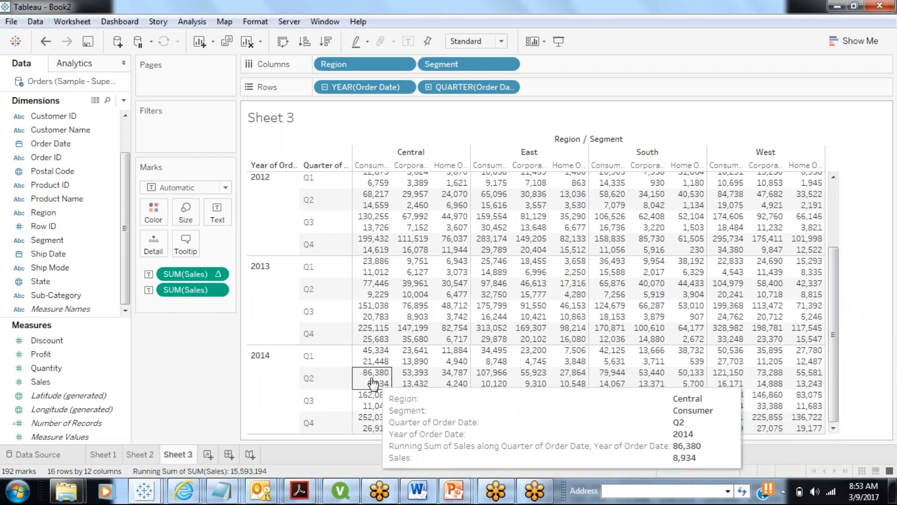
# - Set the SUM(Sales) running total to restart every Quarter of Order Date again
pyautogui.rightClick(187, 273)
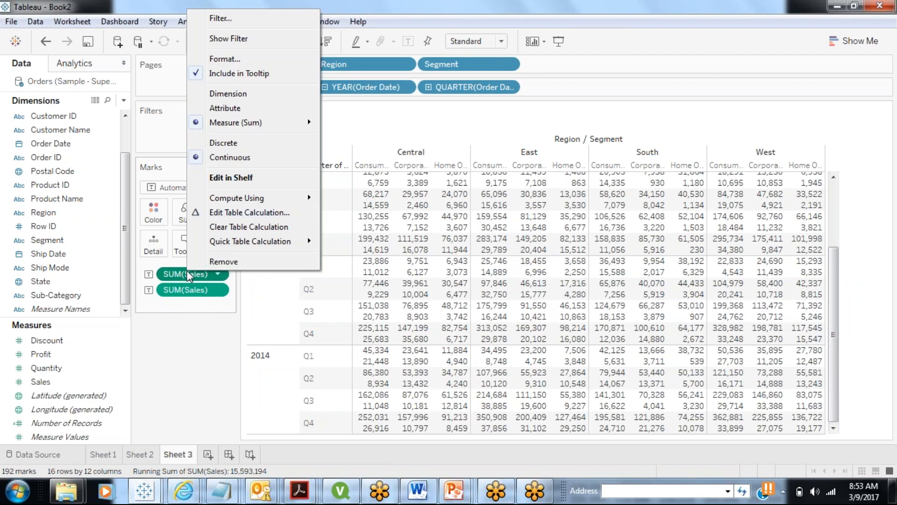
pyautogui.click(231, 213)
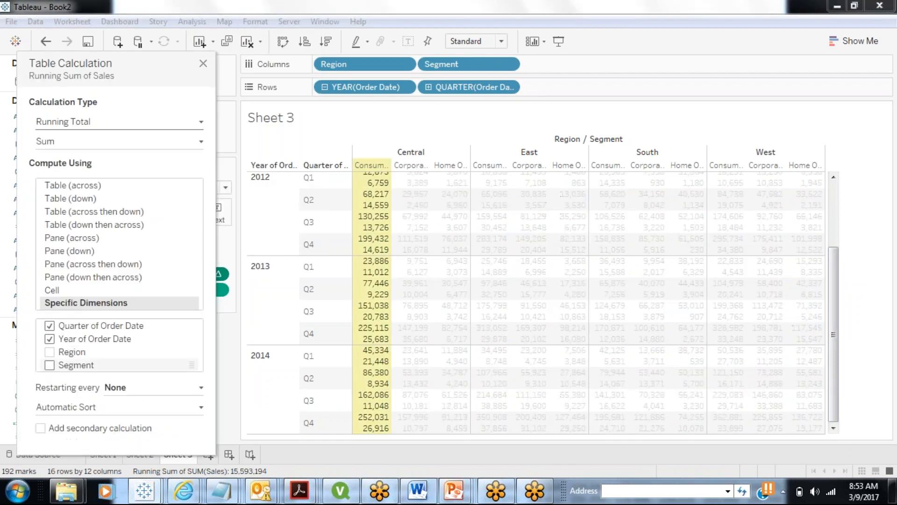
pyautogui.click(149, 391)
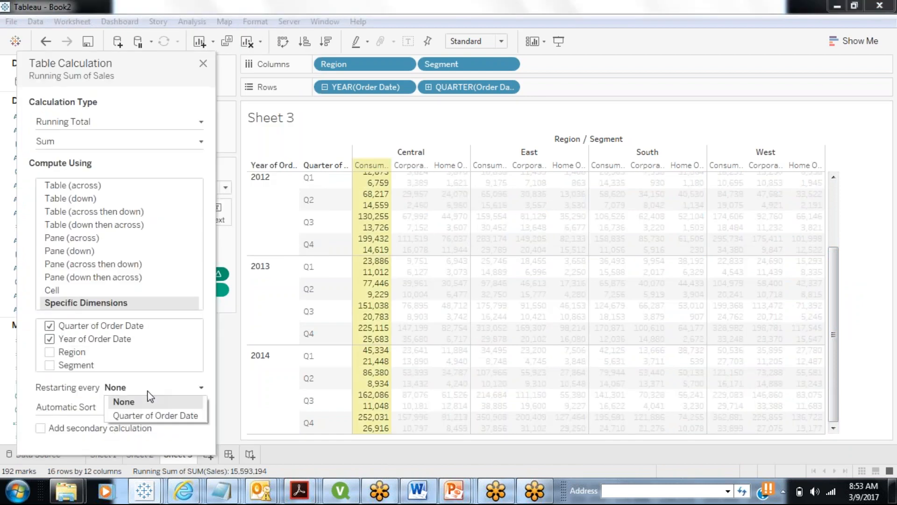
pyautogui.click(140, 416)
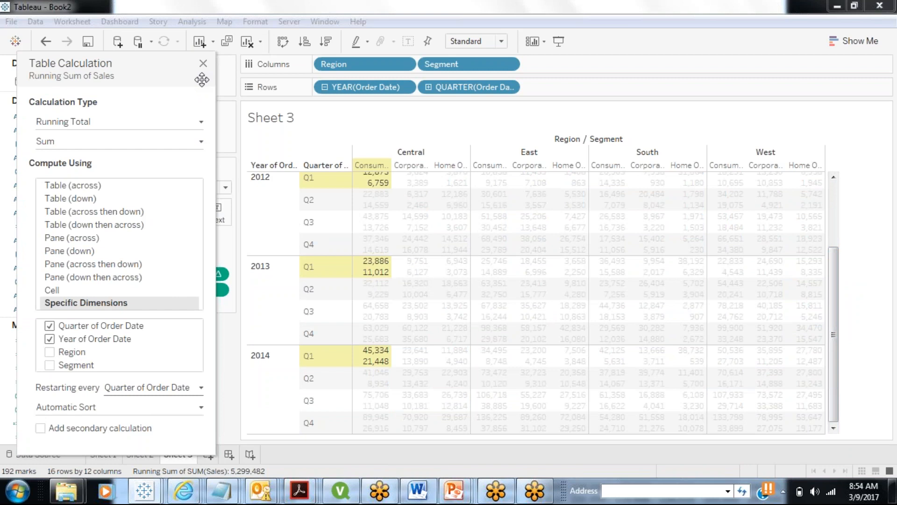
pyautogui.click(203, 64)
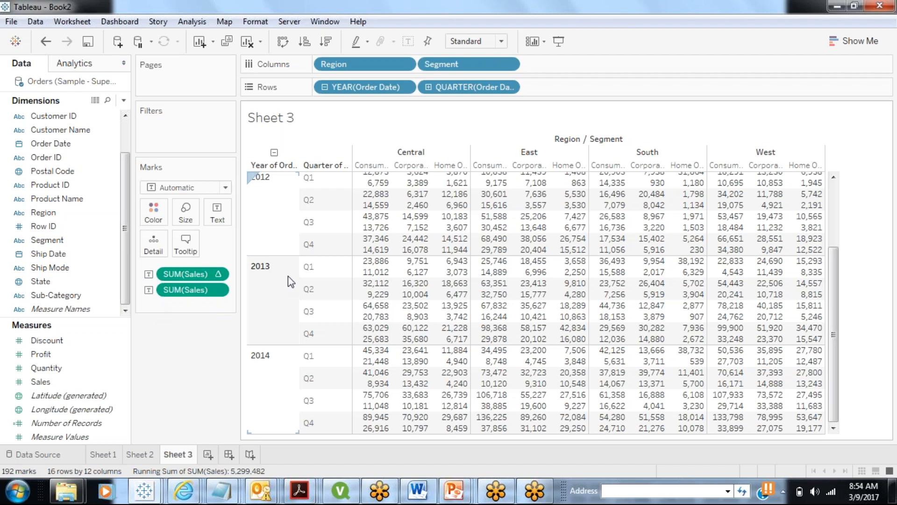
# - Add a new blank worksheet to the workbook
pyautogui.click(207, 454)
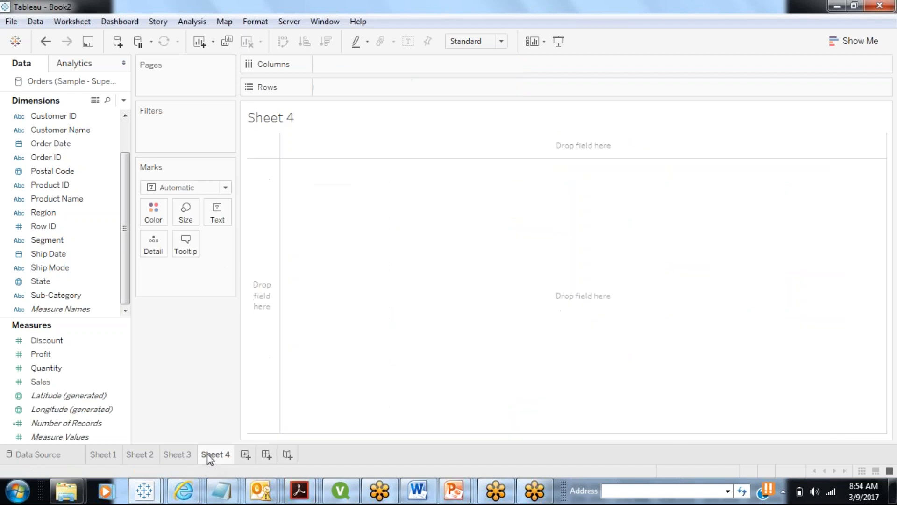